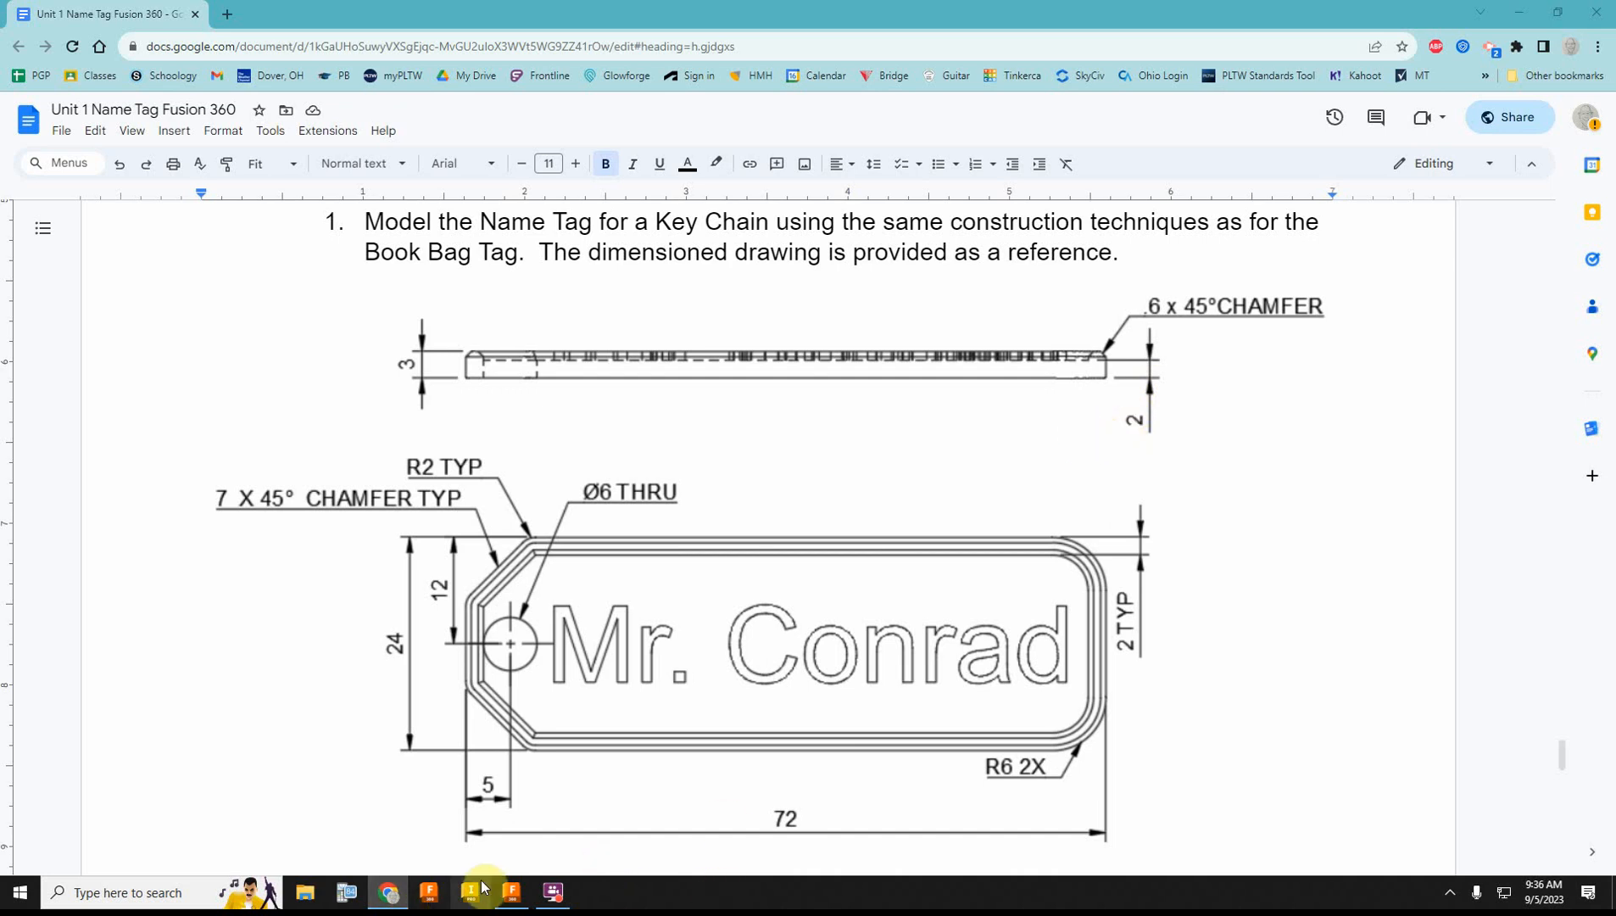
# Step: Switch to Fusion 360, change the keychain document's units to millimeters and save the design
pyautogui.click(512, 895)
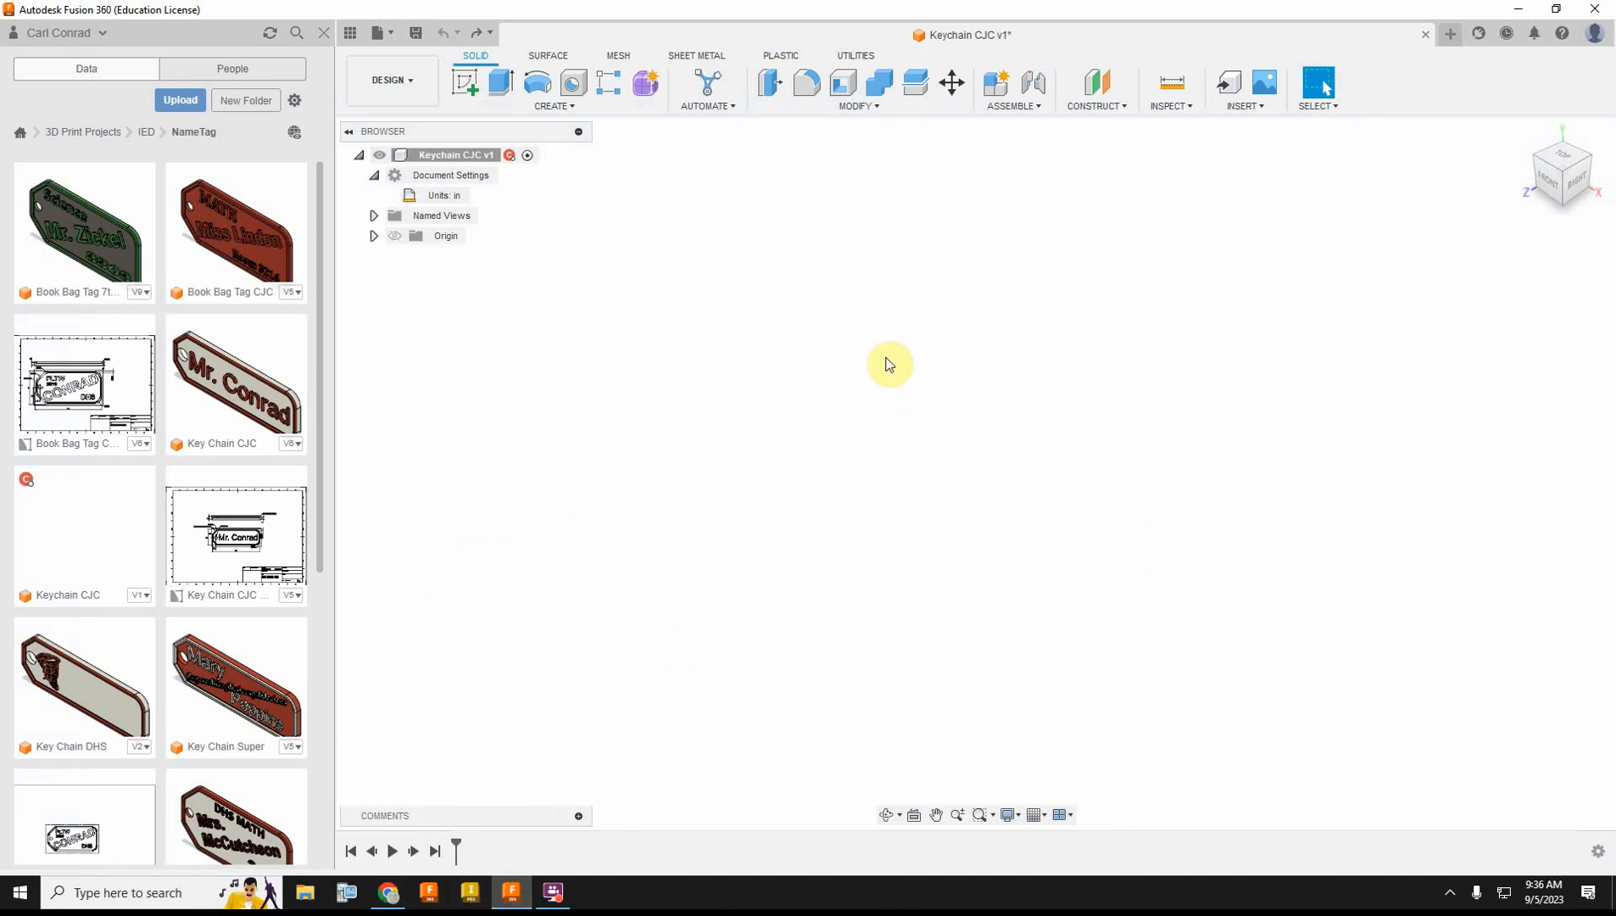
pyautogui.click(478, 196)
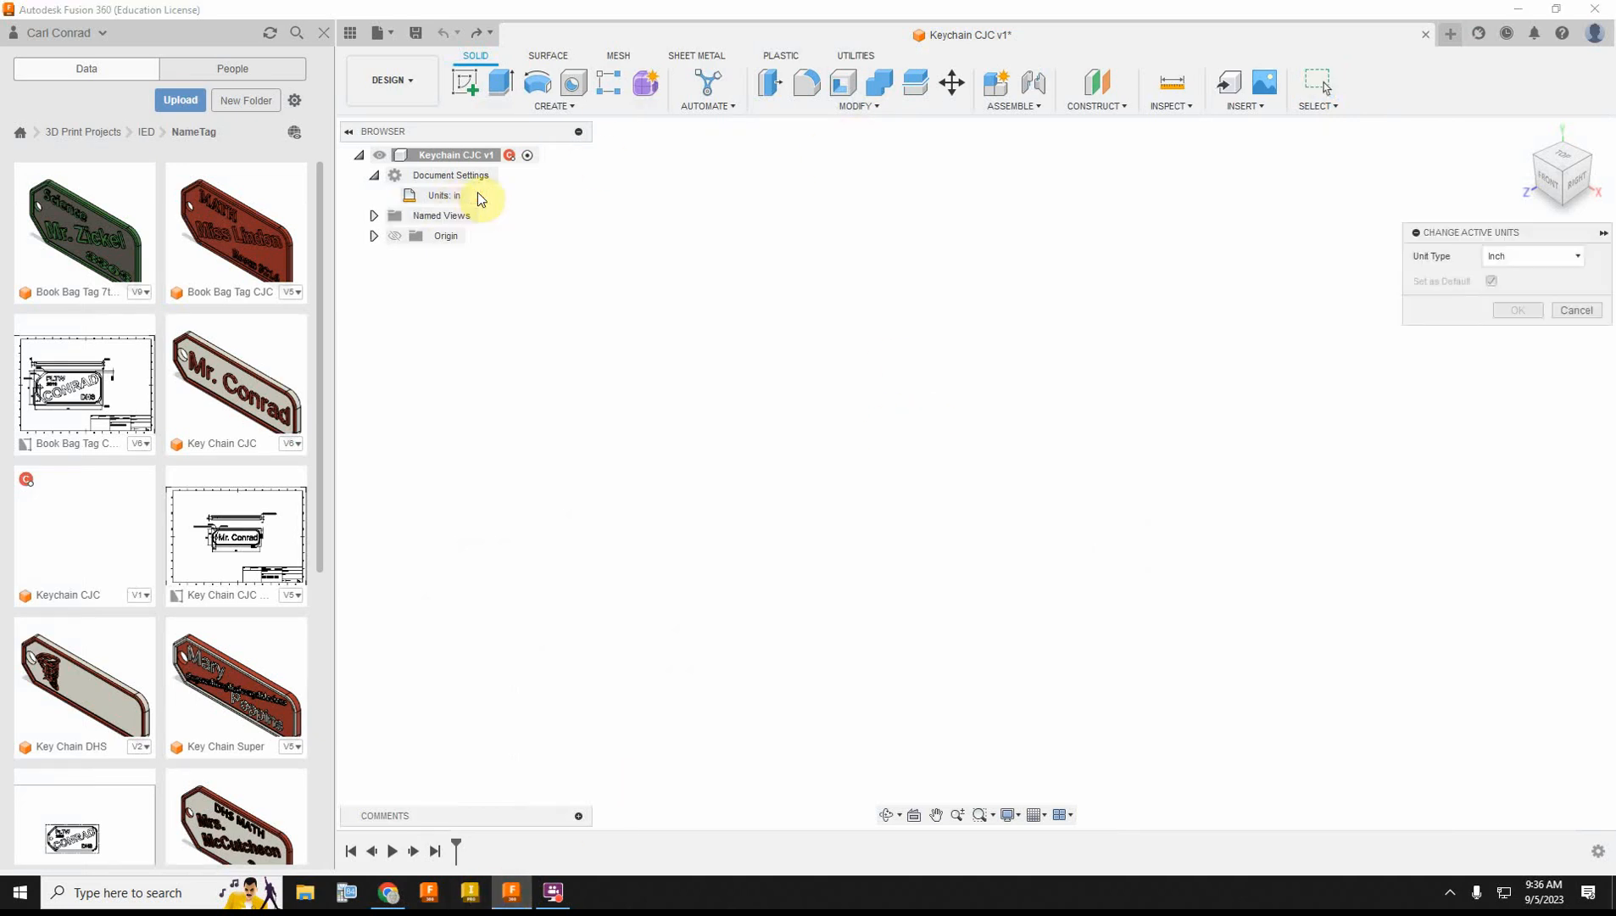
pyautogui.click(1564, 259)
pyautogui.click(1542, 291)
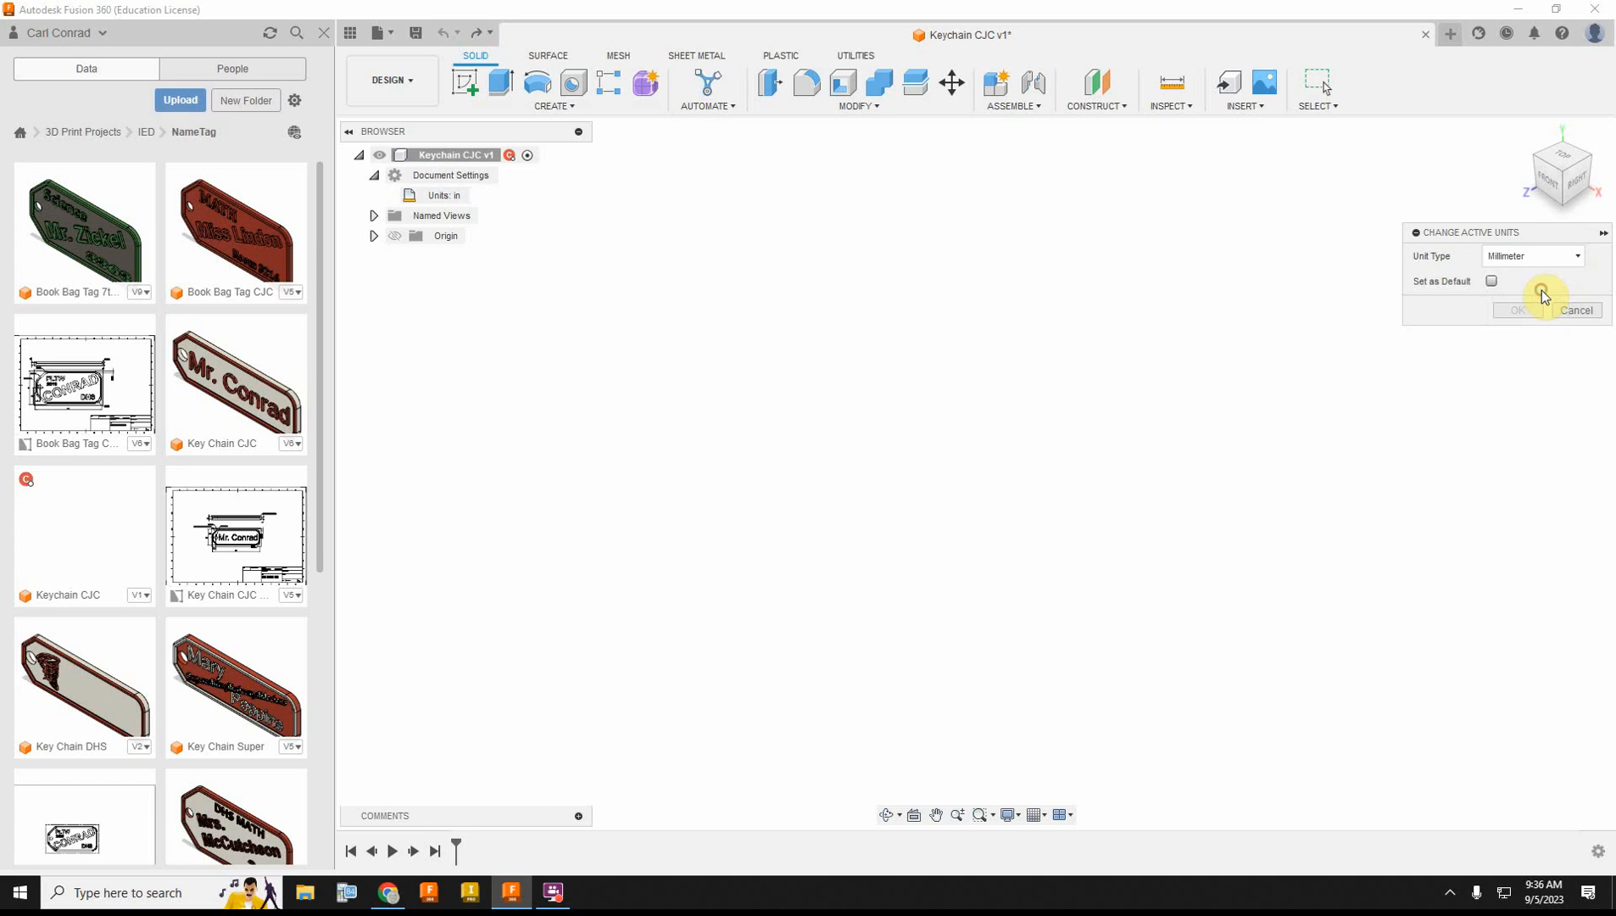
pyautogui.click(1536, 309)
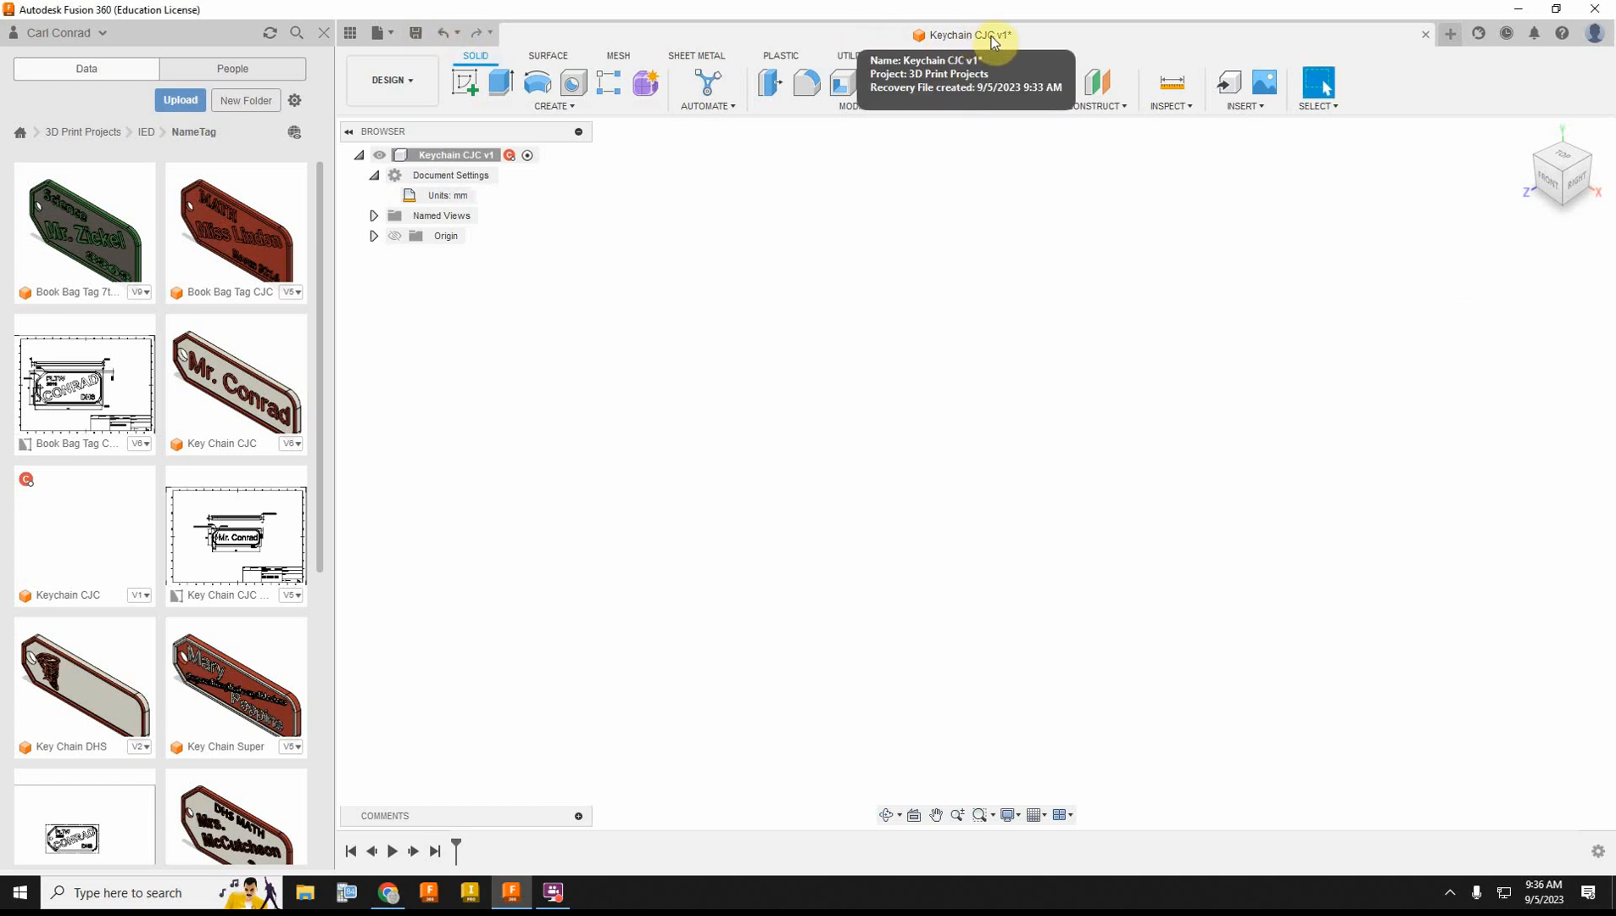
pyautogui.click(416, 32)
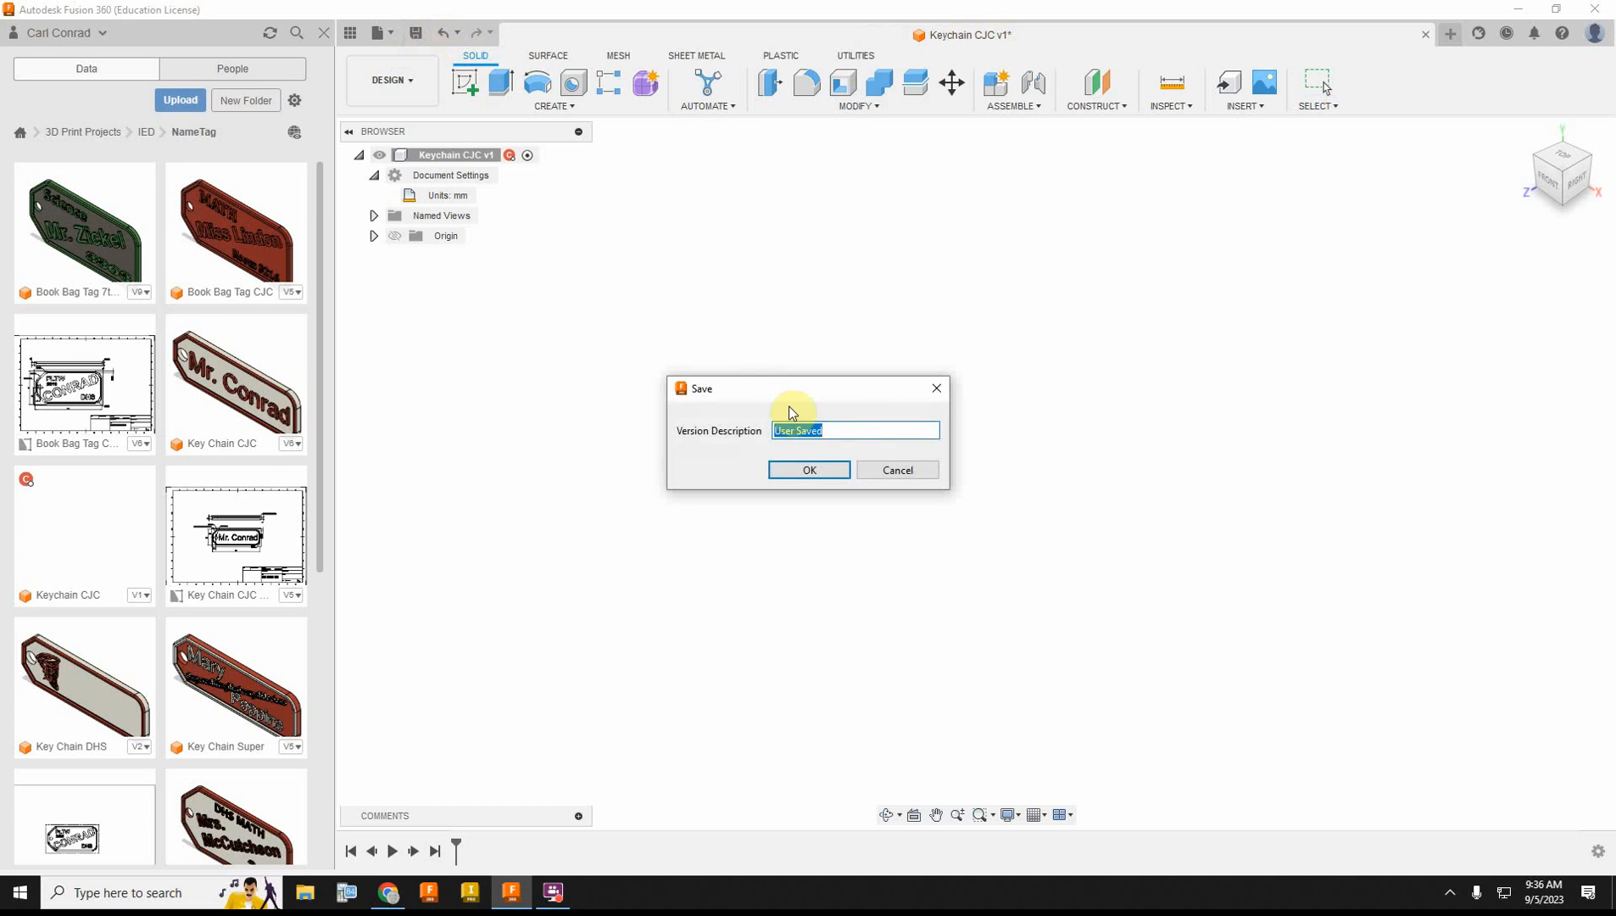
pyautogui.click(809, 471)
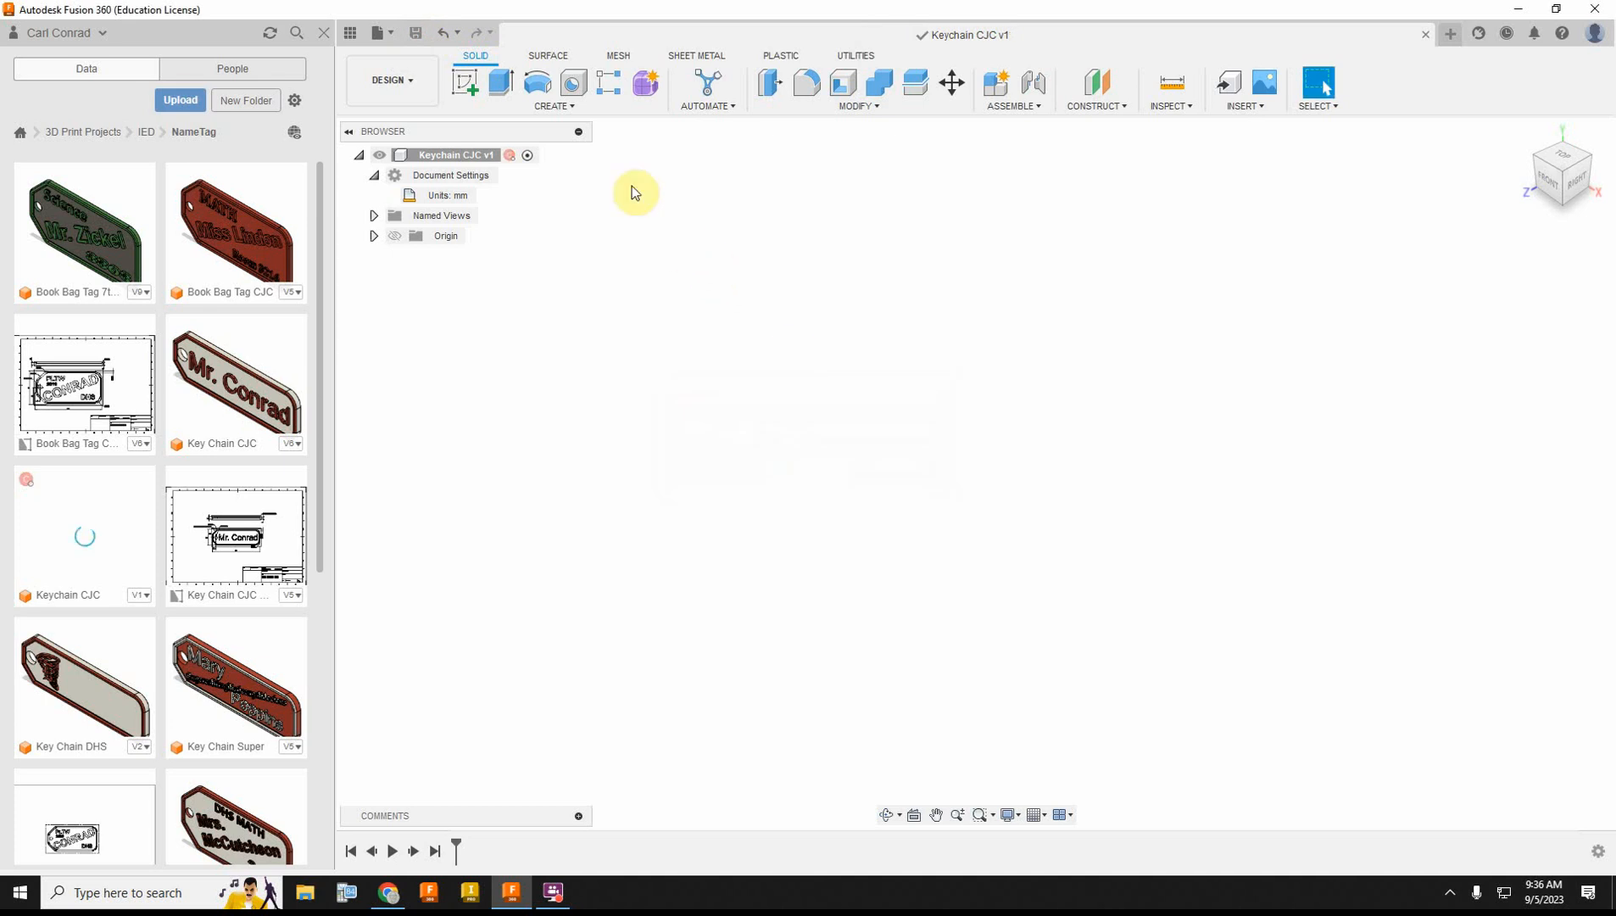
# Step: Create a box 72 mm long, 24 mm wide and 2 mm high on the front plane, starting at the origin
pyautogui.click(555, 106)
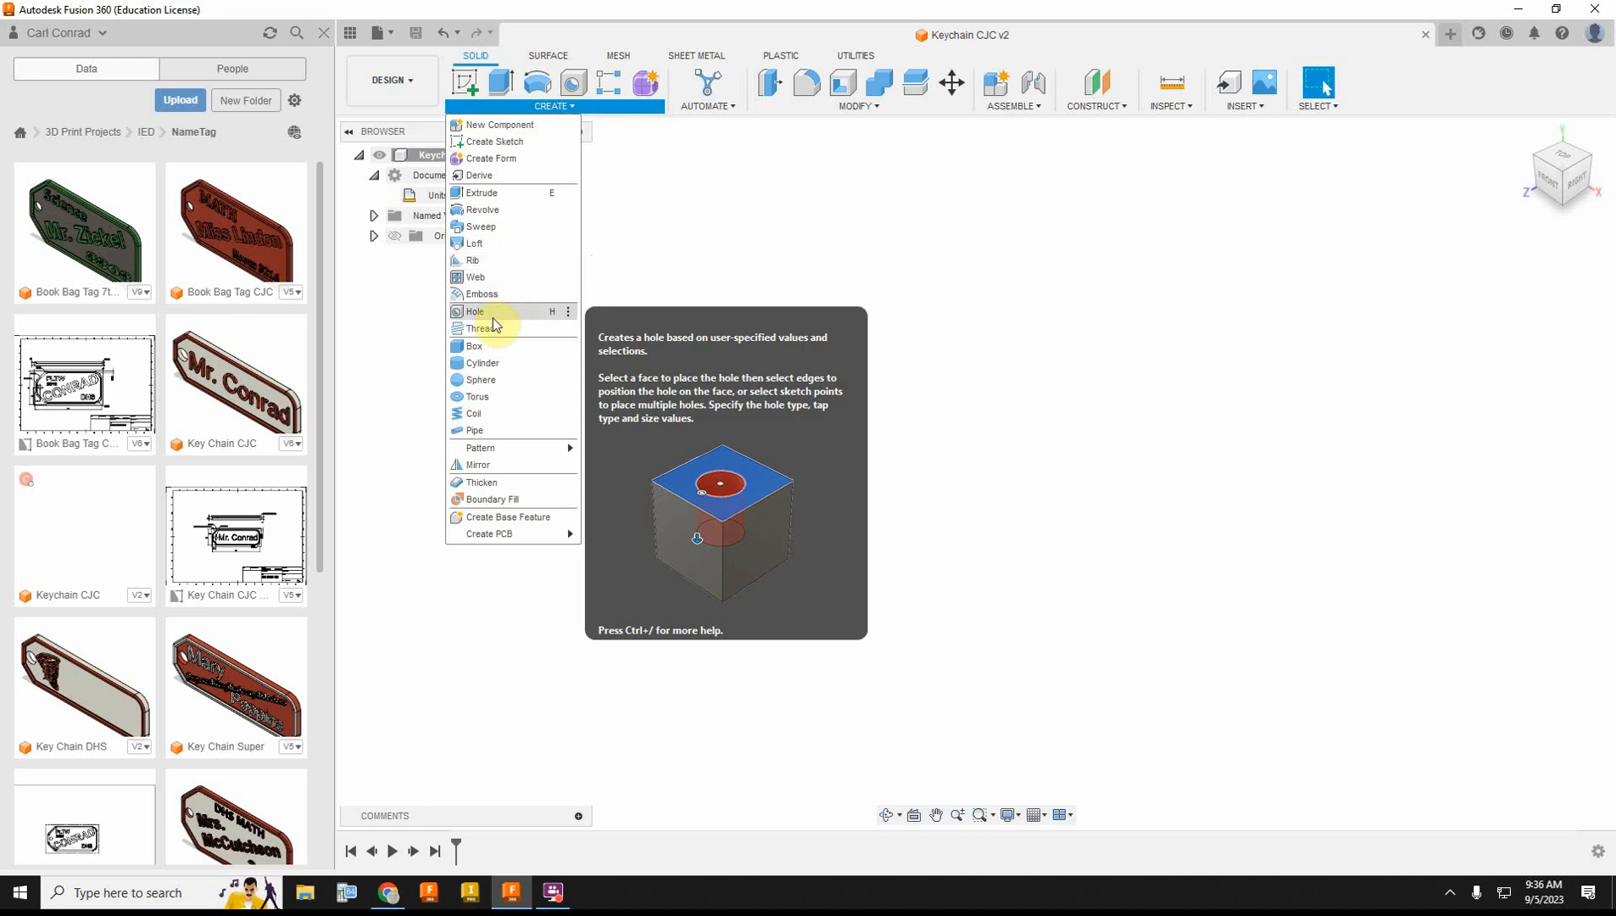
pyautogui.click(474, 349)
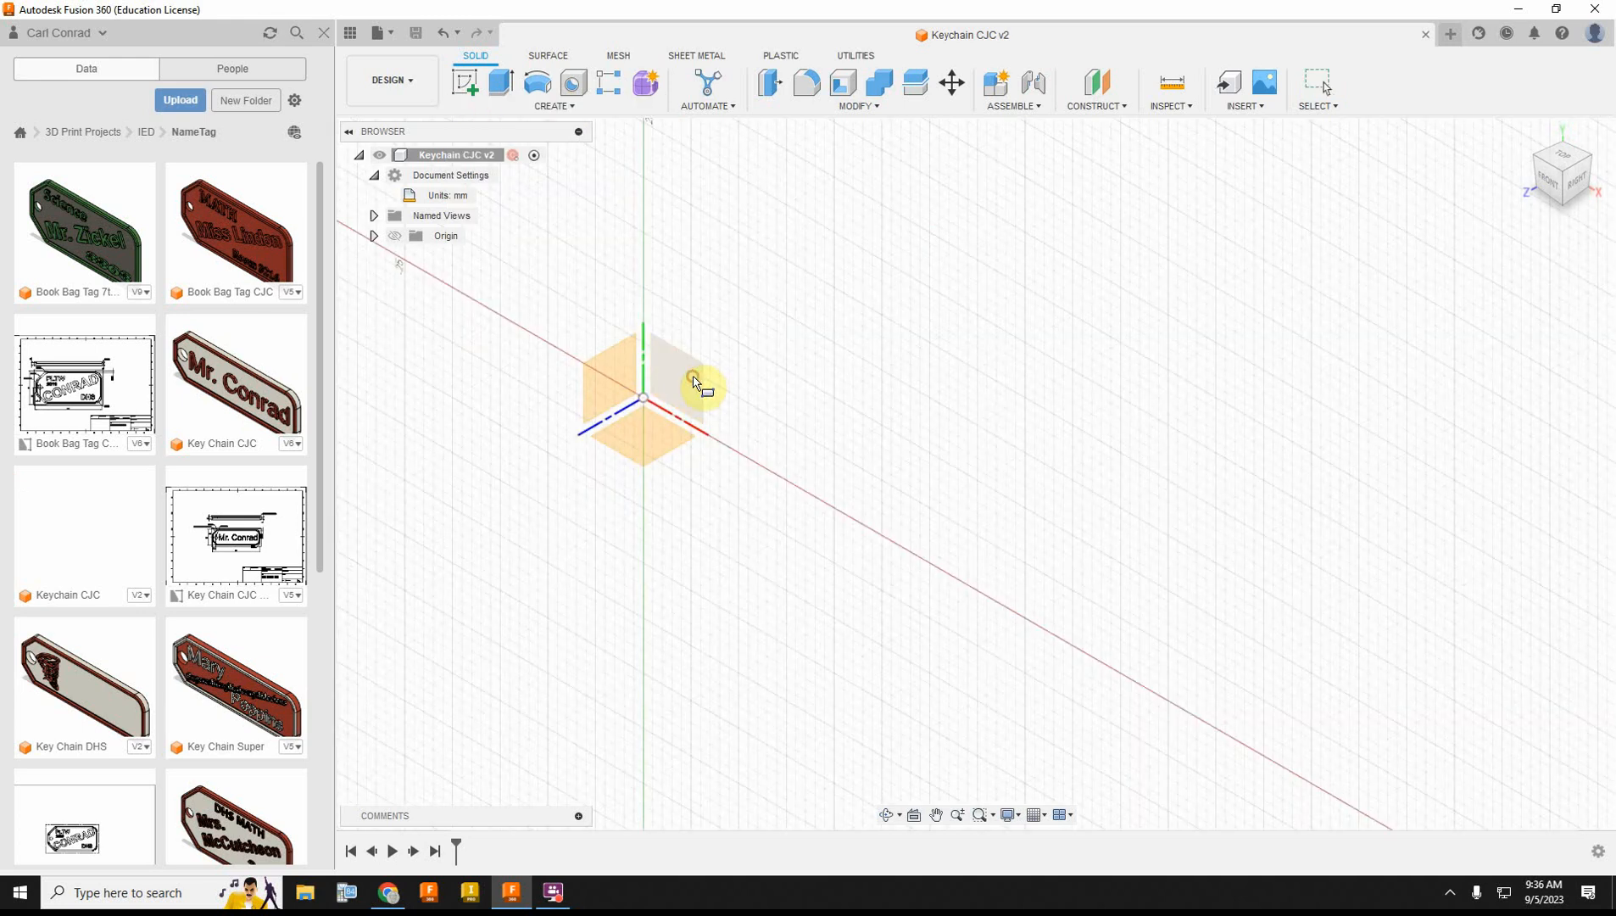
pyautogui.click(697, 382)
pyautogui.click(643, 398)
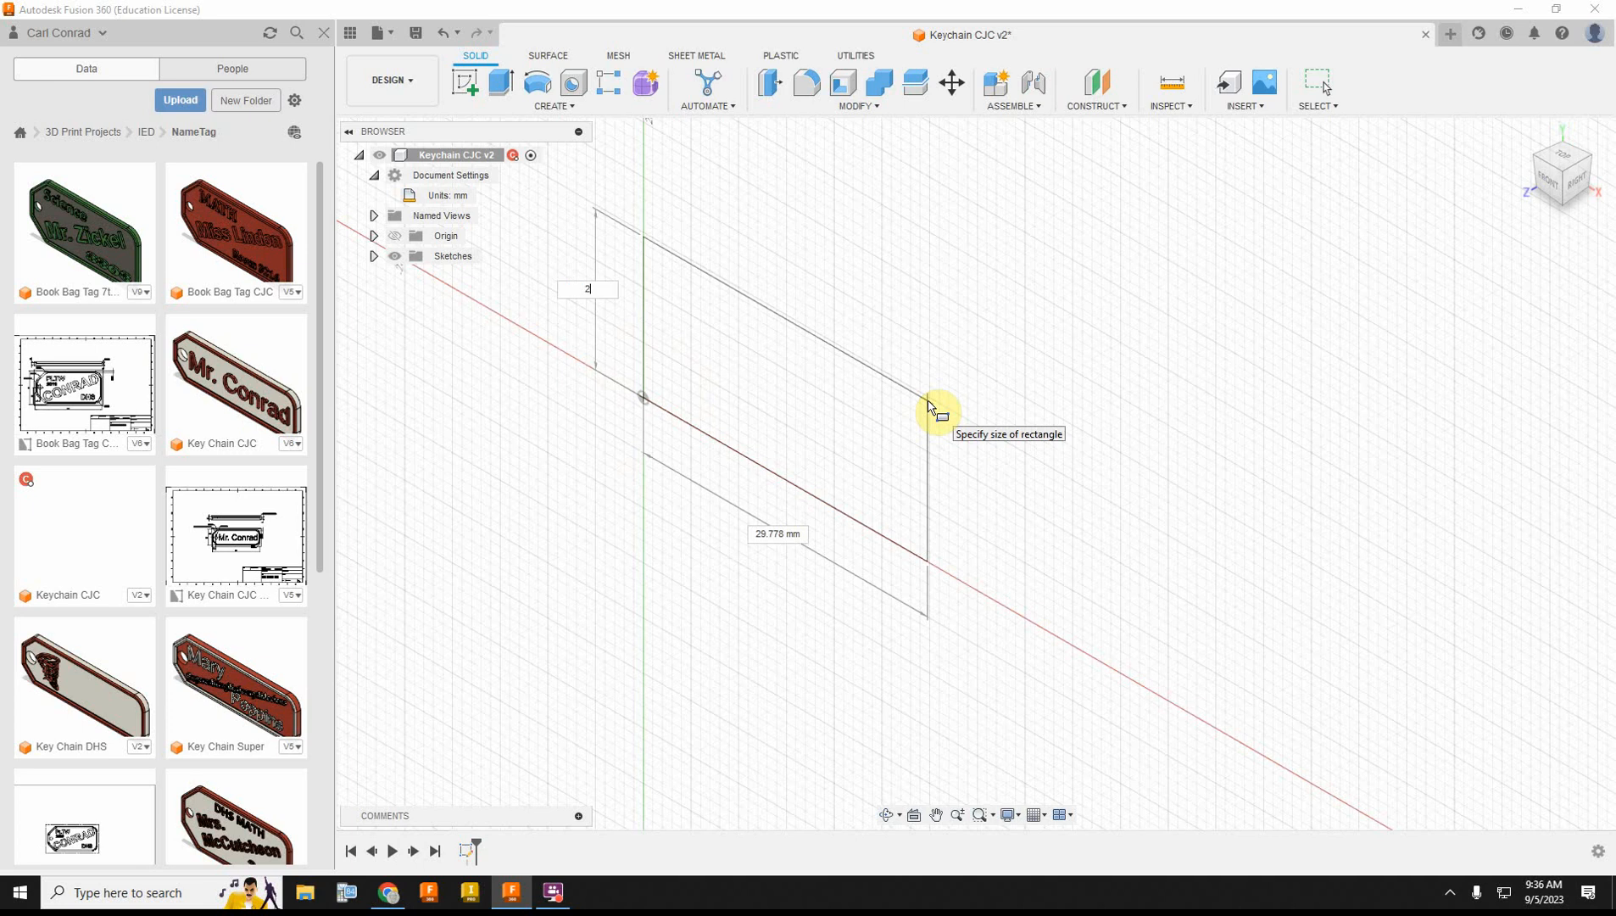
pyautogui.write('24')
pyautogui.press('Tab')
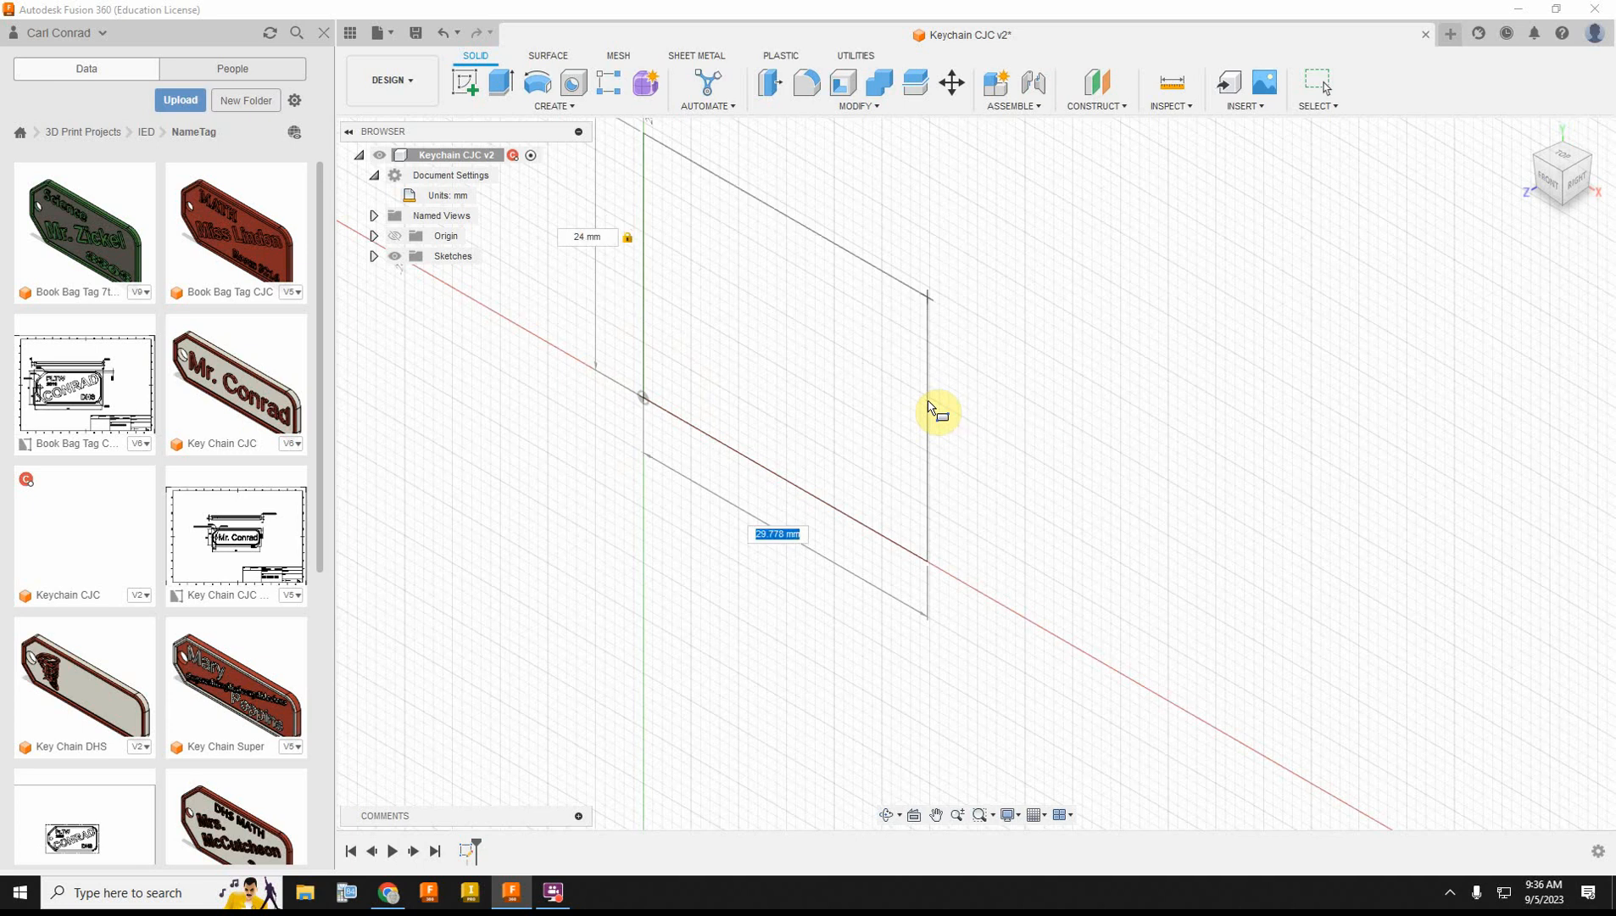
pyautogui.press('Tab')
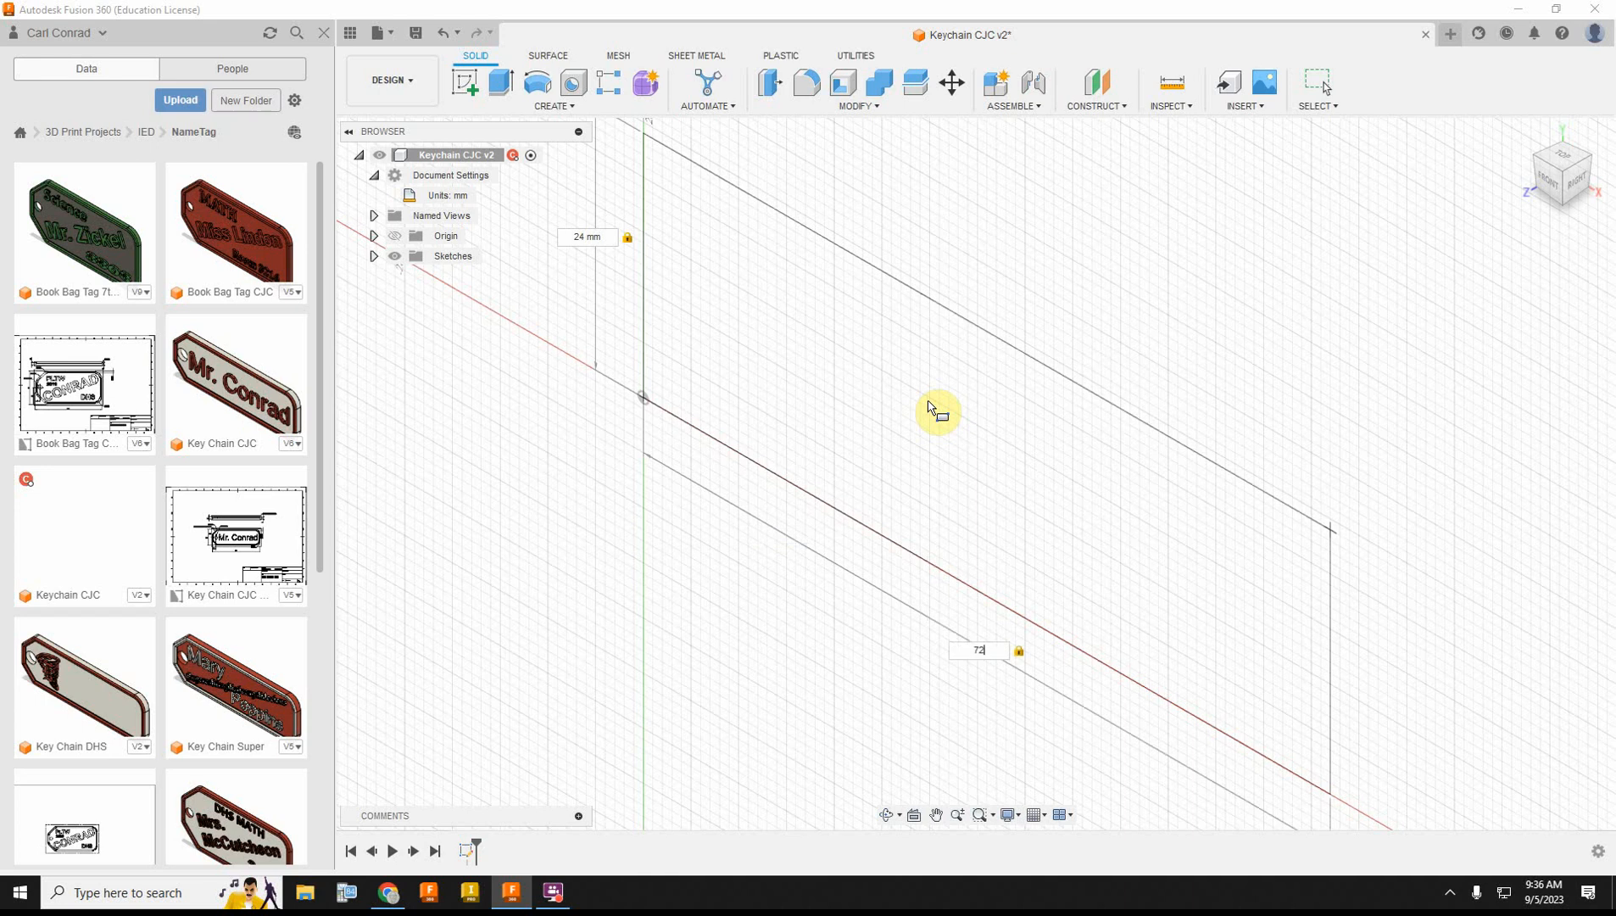
pyautogui.click(930, 409)
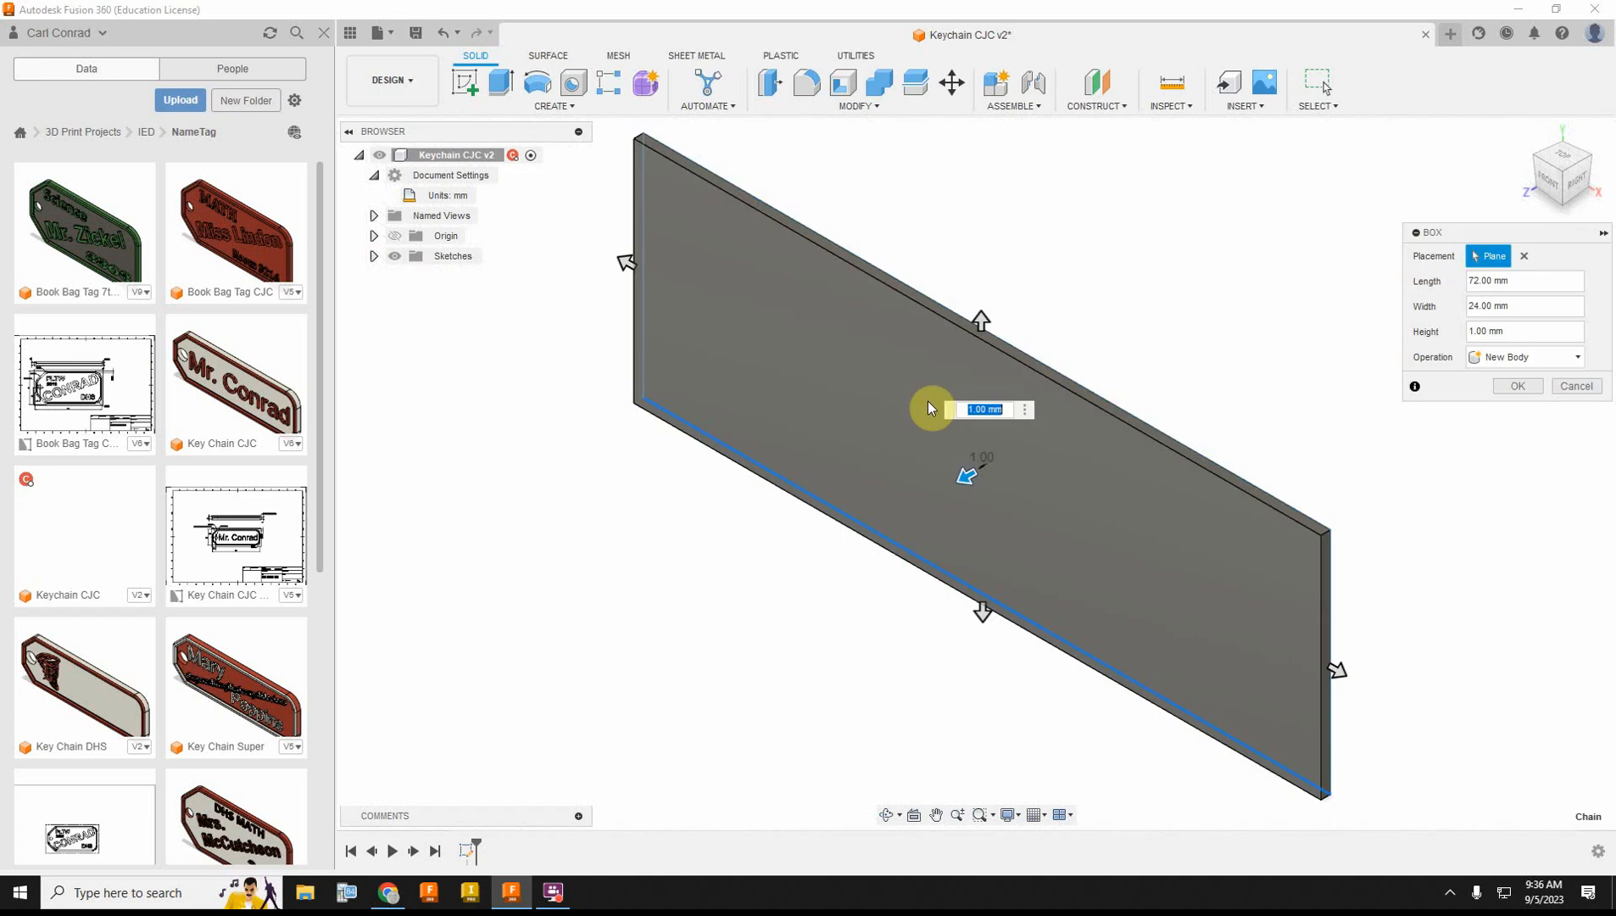
pyautogui.write('2')
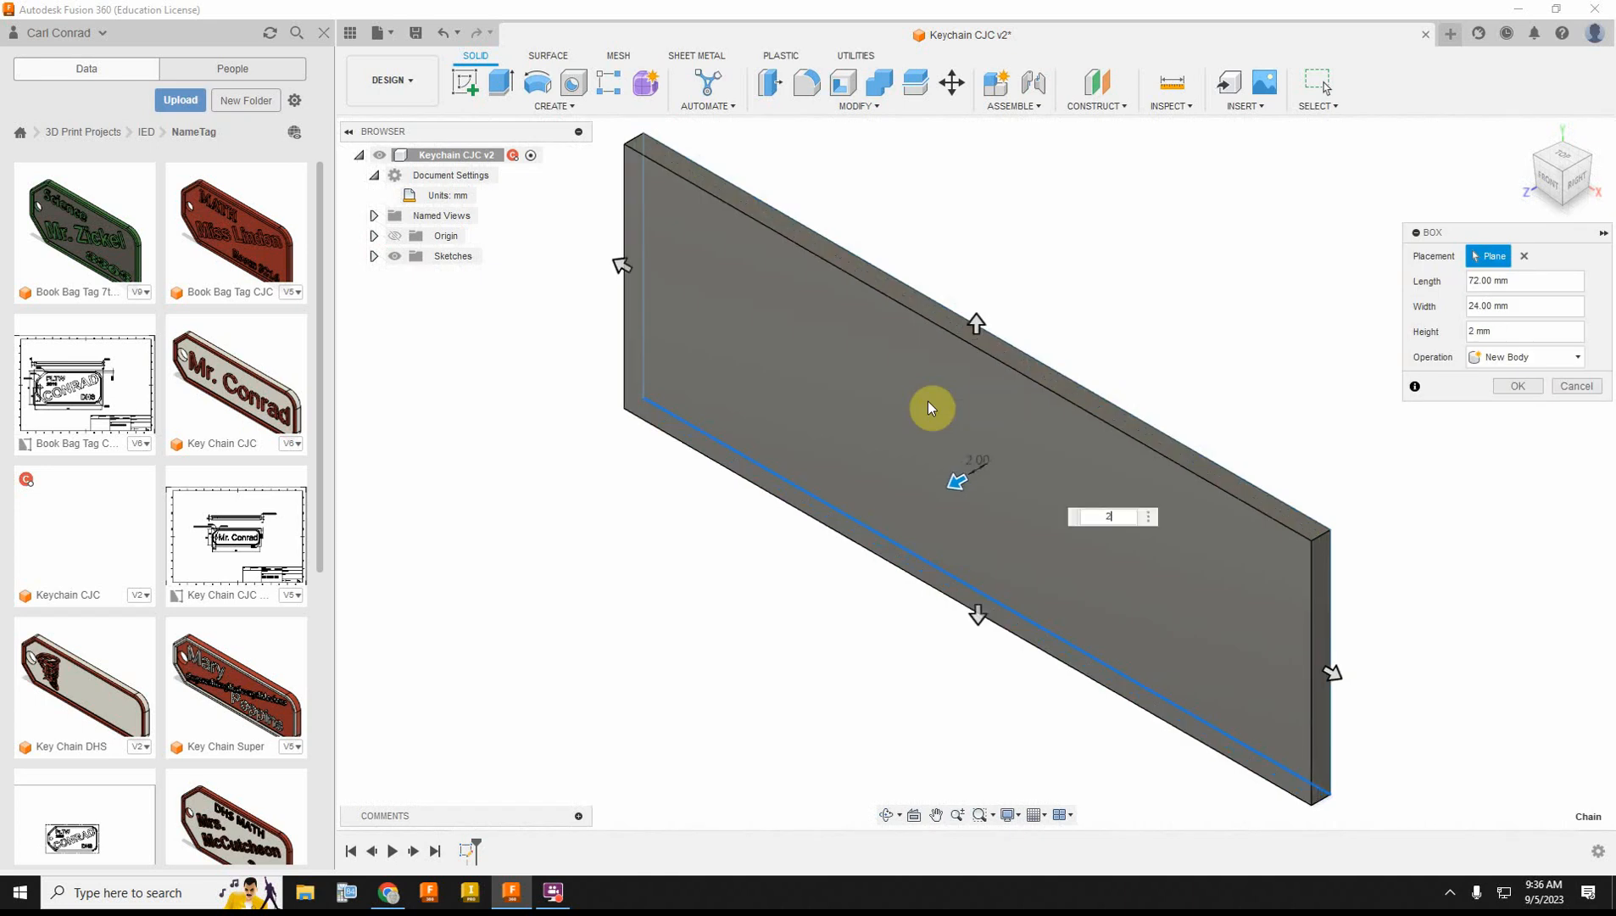
pyautogui.press('Return')
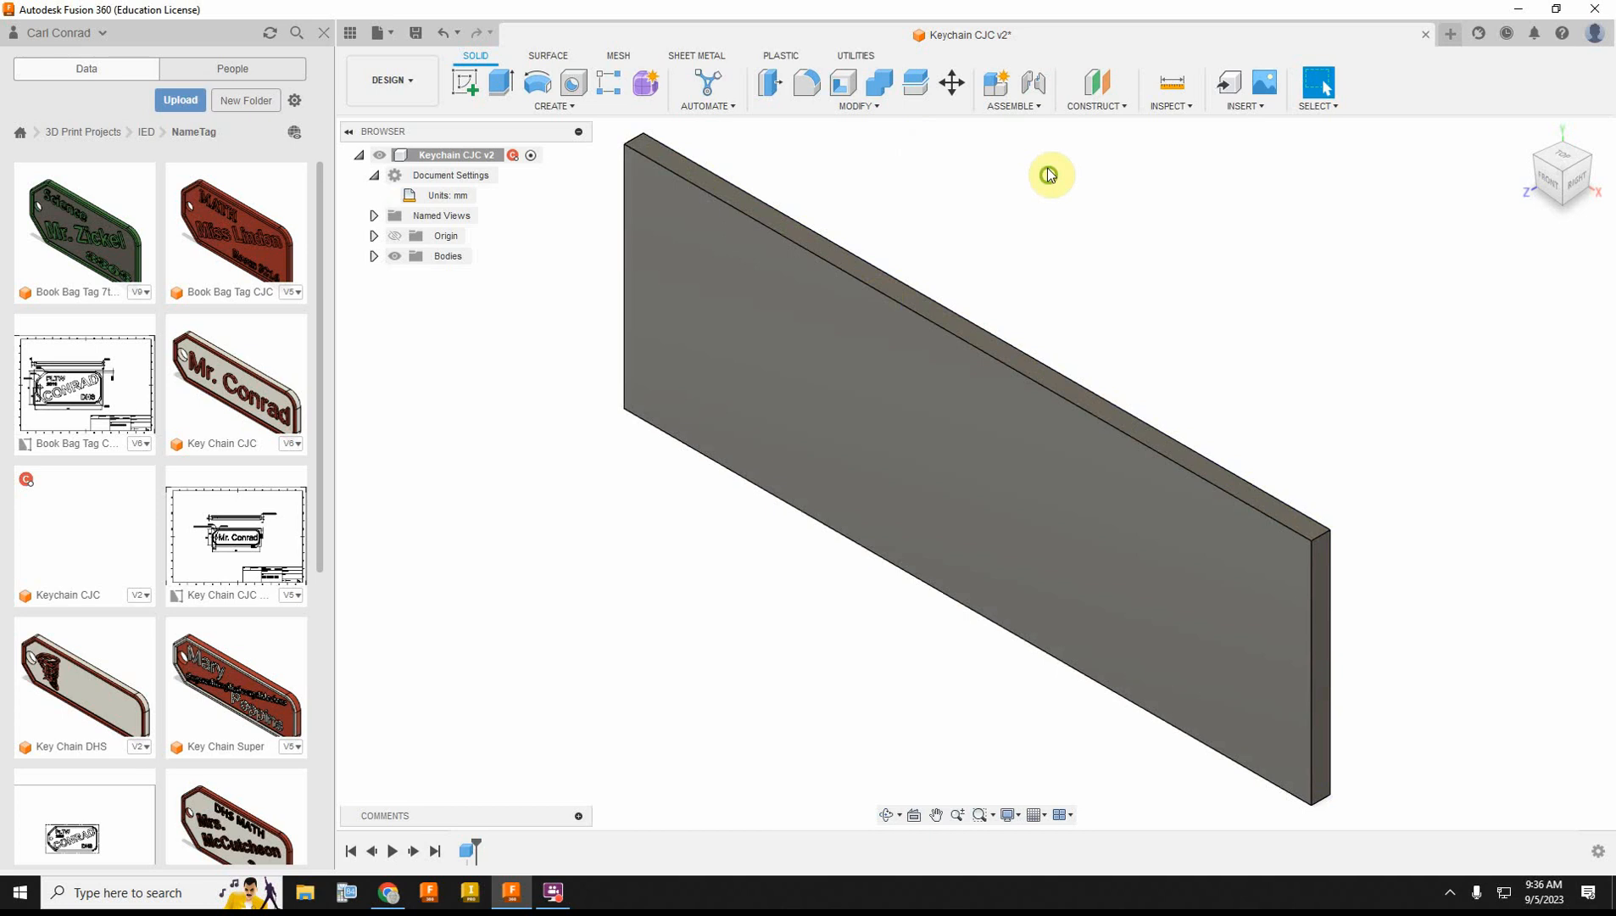
# Step: Chamfer the two short corner edges at one end of the plate with an equal distance of 7 mm
pyautogui.moveTo(1049, 175); pyautogui.dragTo(1082, 262, button='middle')
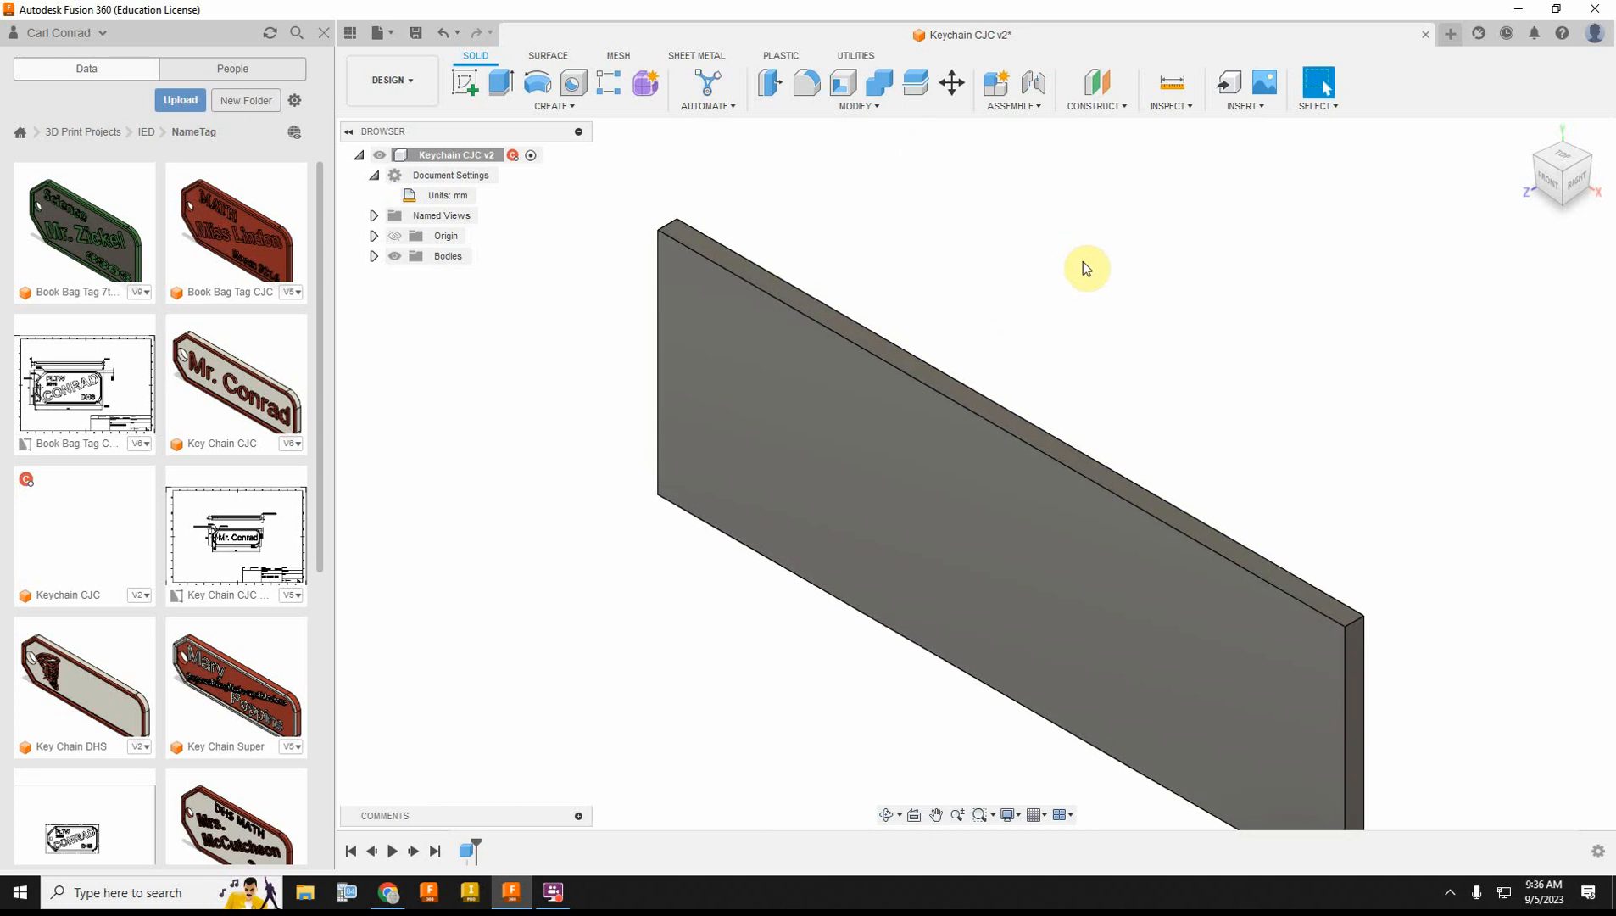
pyautogui.click(844, 108)
pyautogui.click(808, 159)
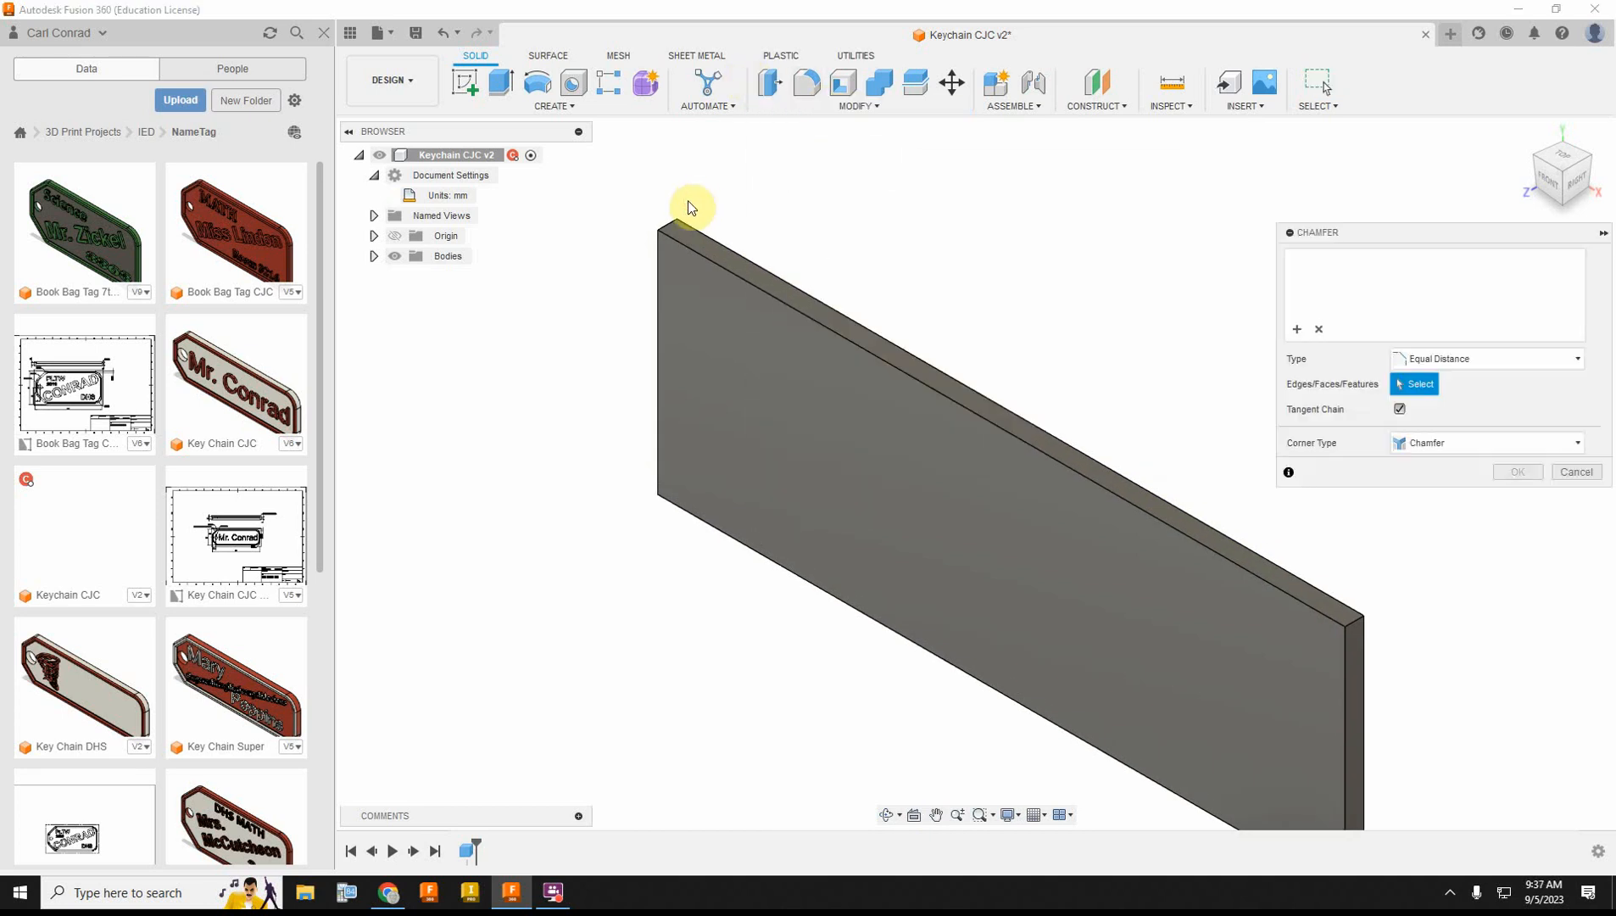
pyautogui.click(673, 221)
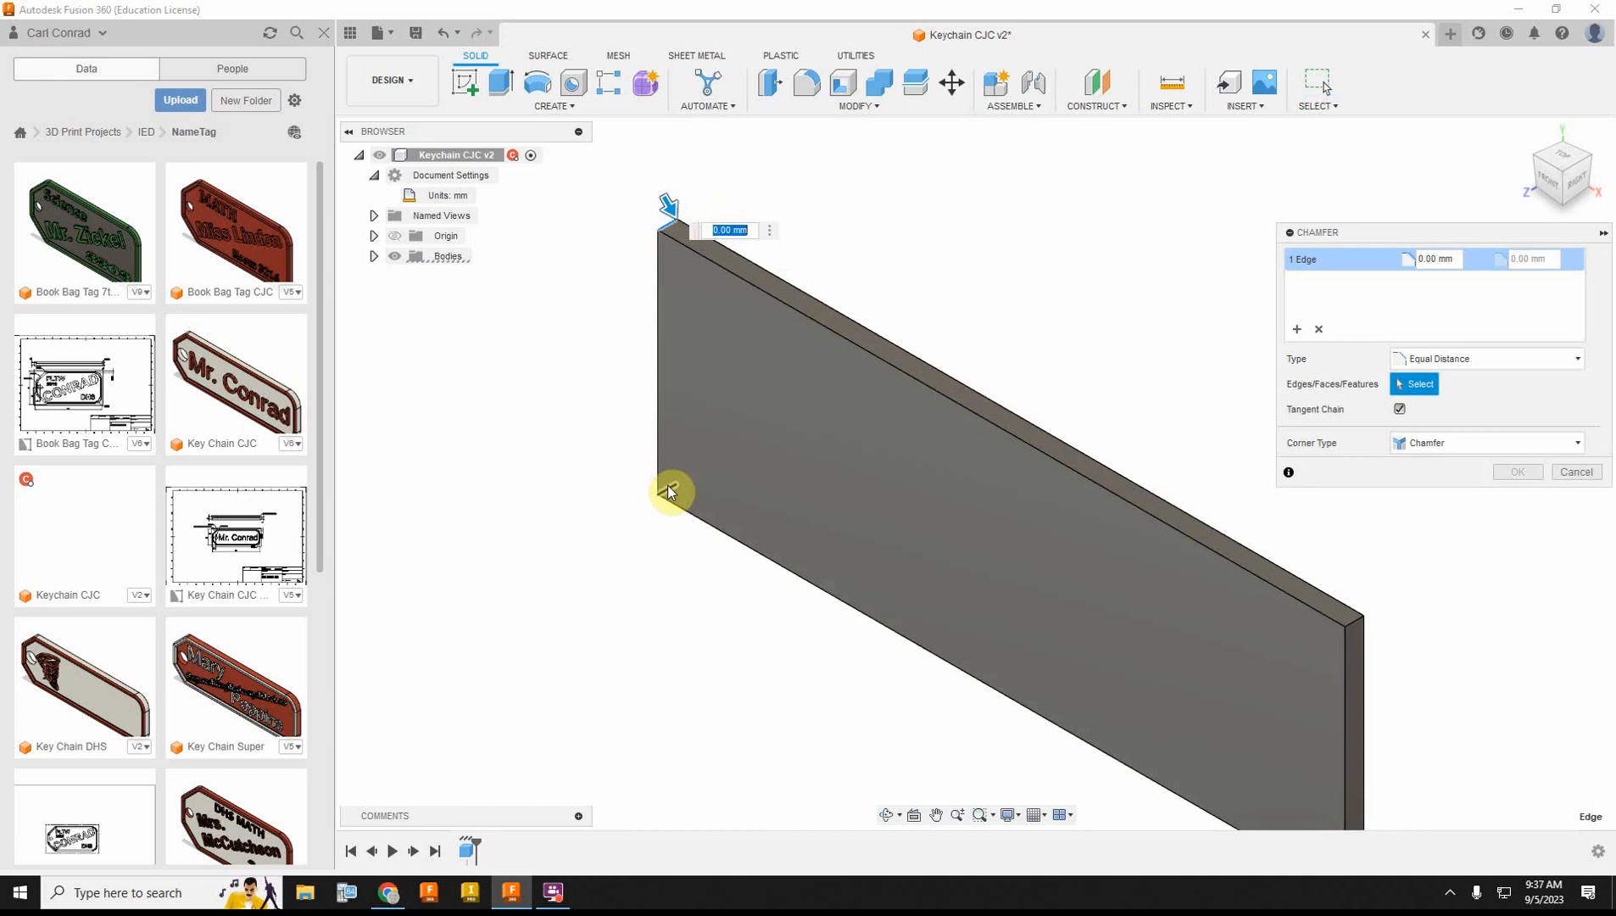
pyautogui.click(668, 487)
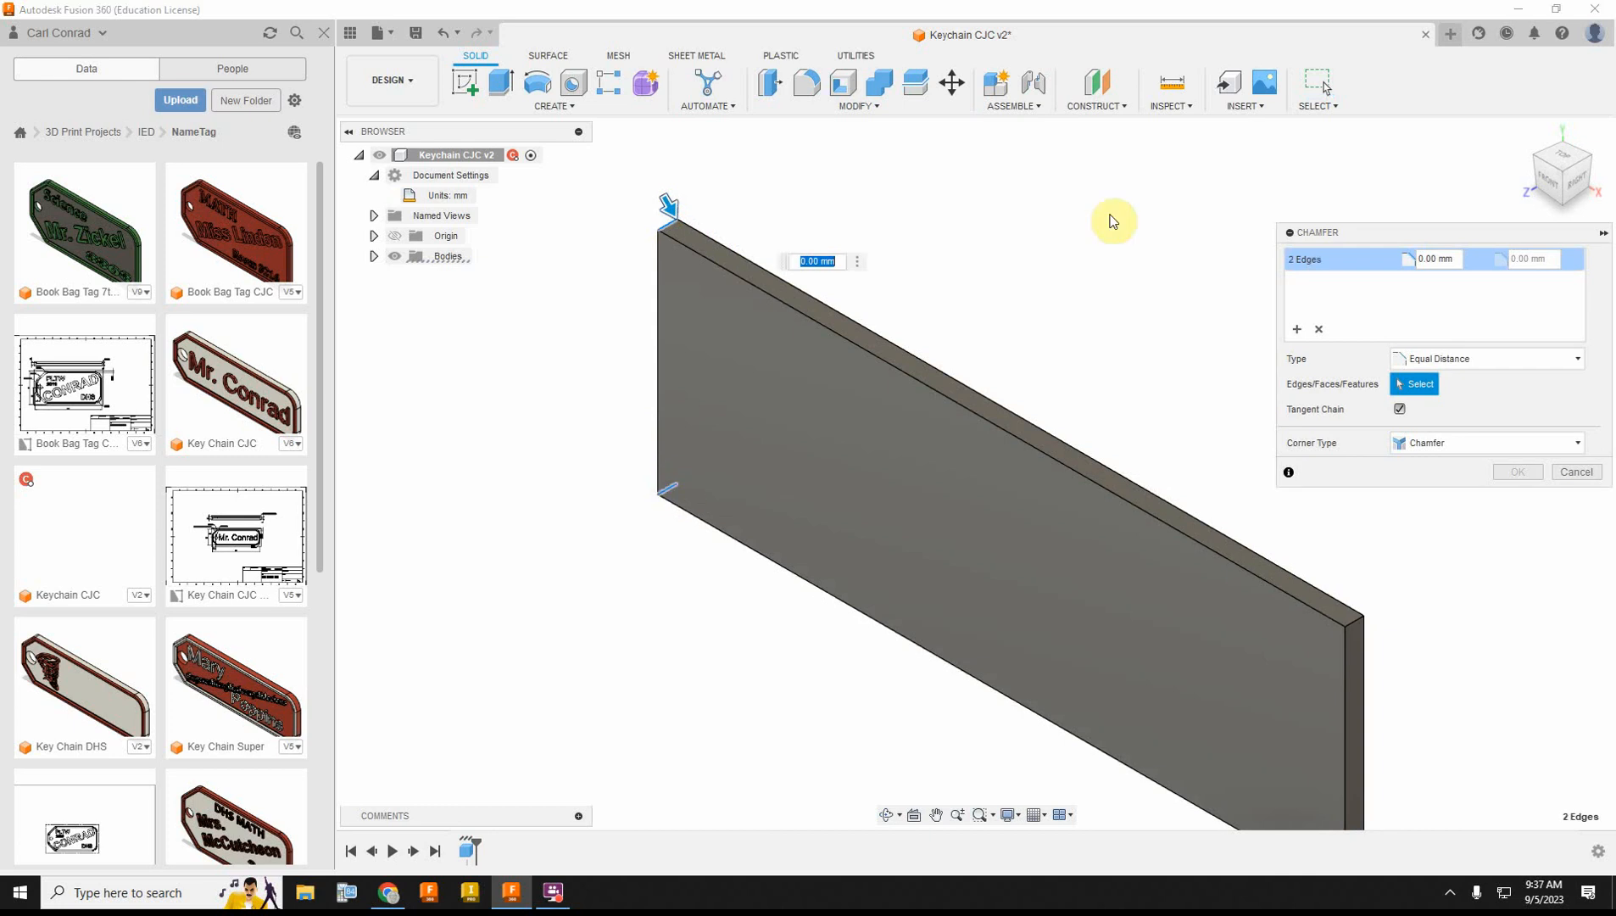
pyautogui.click(1435, 261)
pyautogui.write('7')
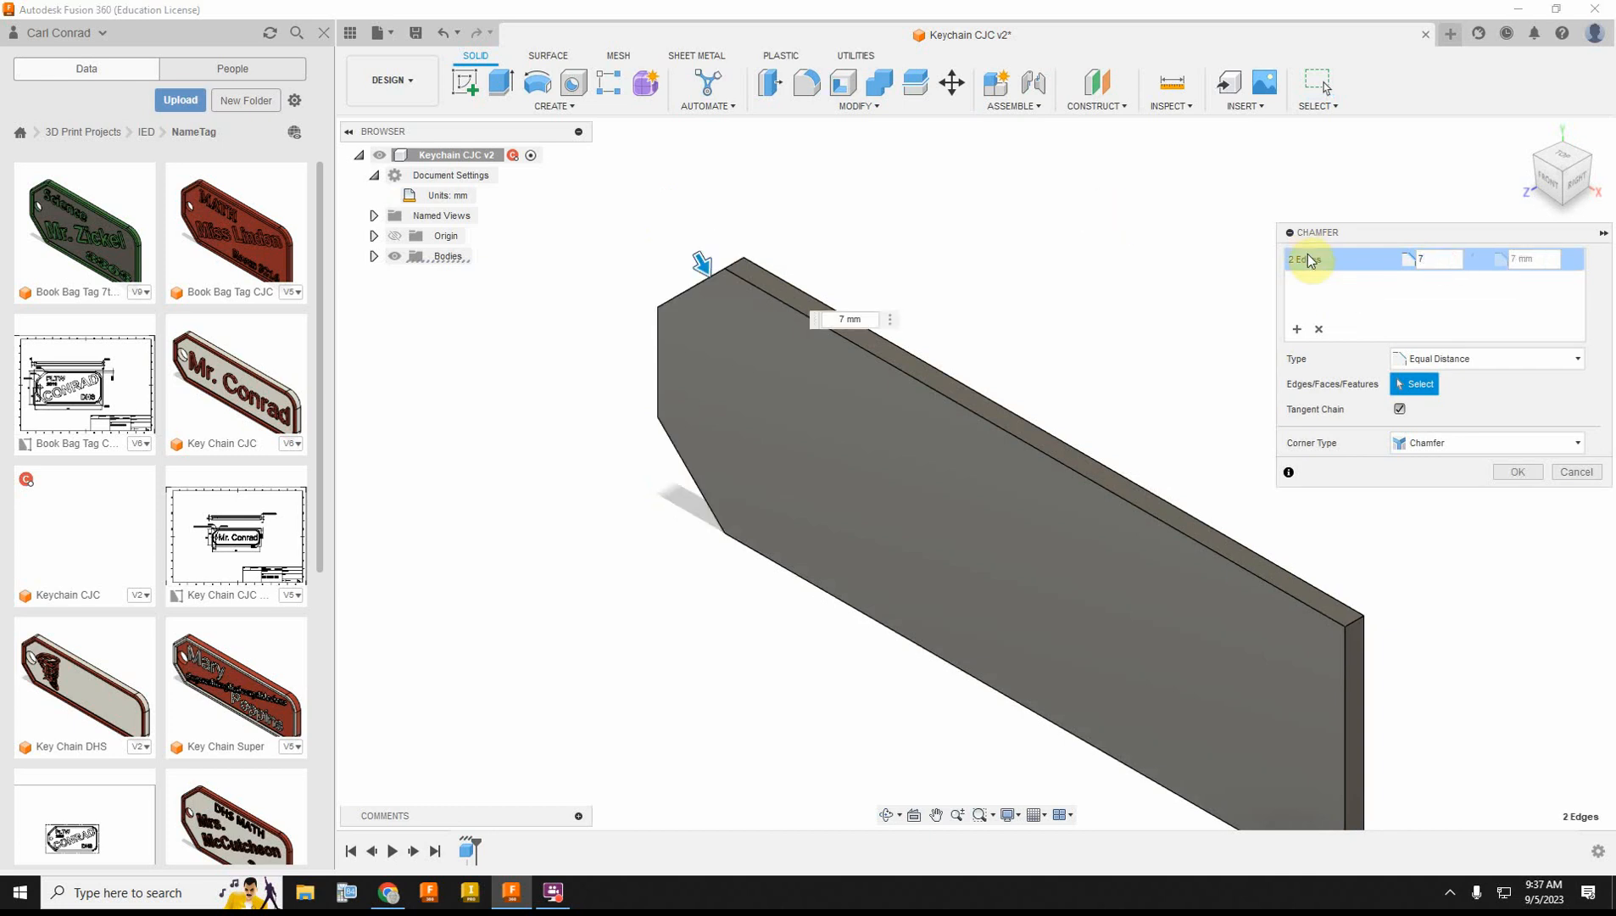
pyautogui.press('Return')
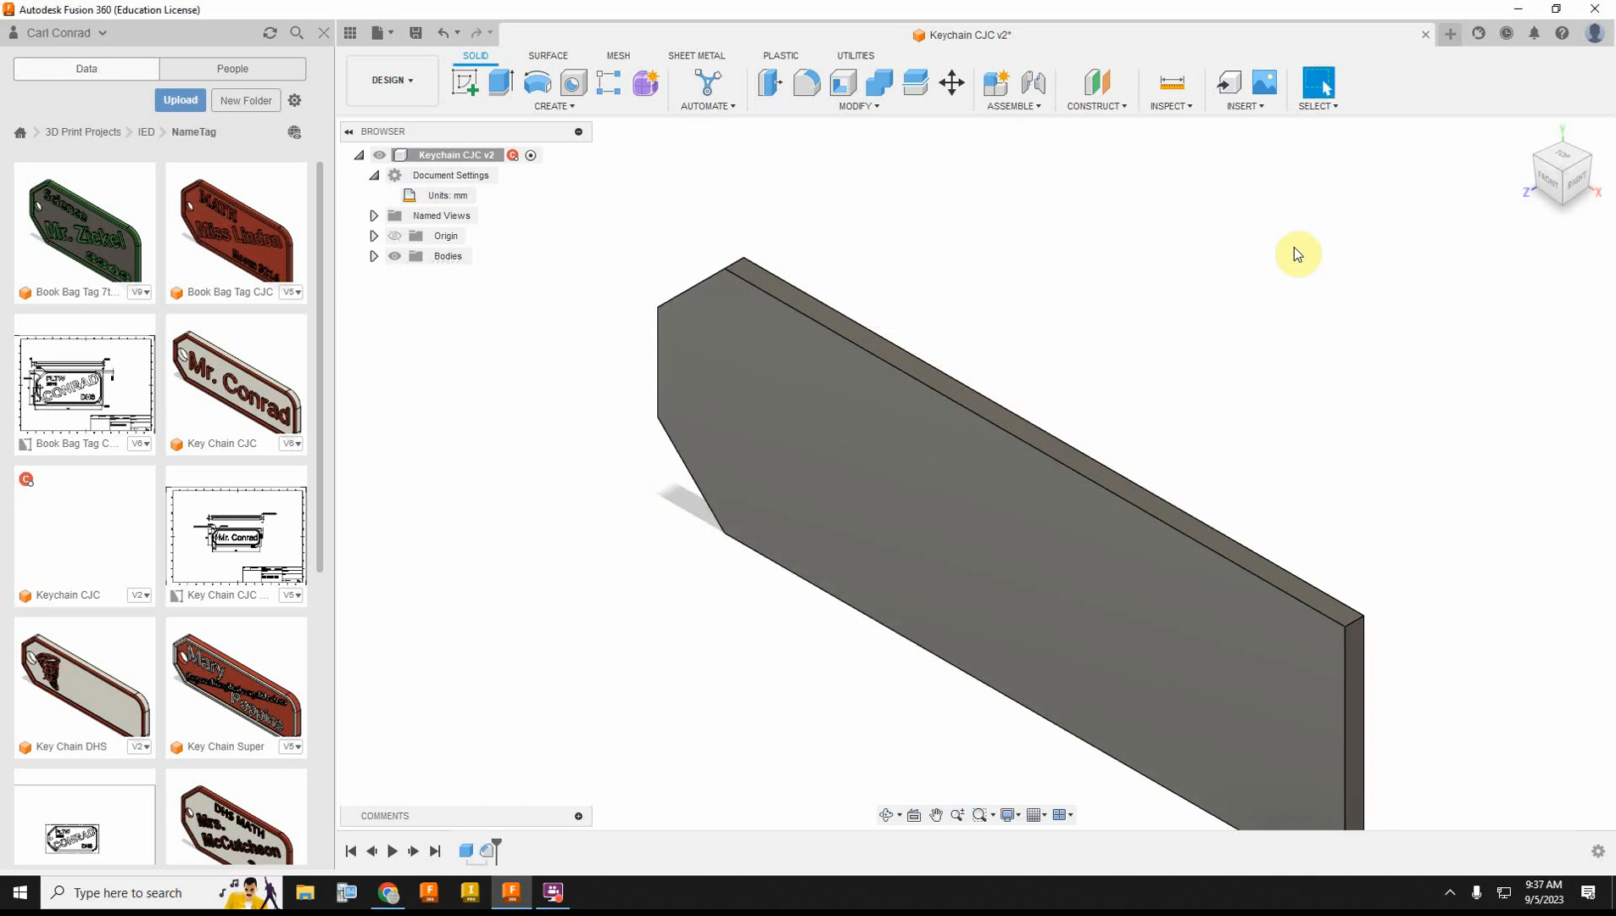
# Step: Fillet the four short edges at the chamfered end of the tag with a 2 mm radius
pyautogui.click(806, 82)
pyautogui.moveTo(1549, 176); pyautogui.dragTo(1601, 174)
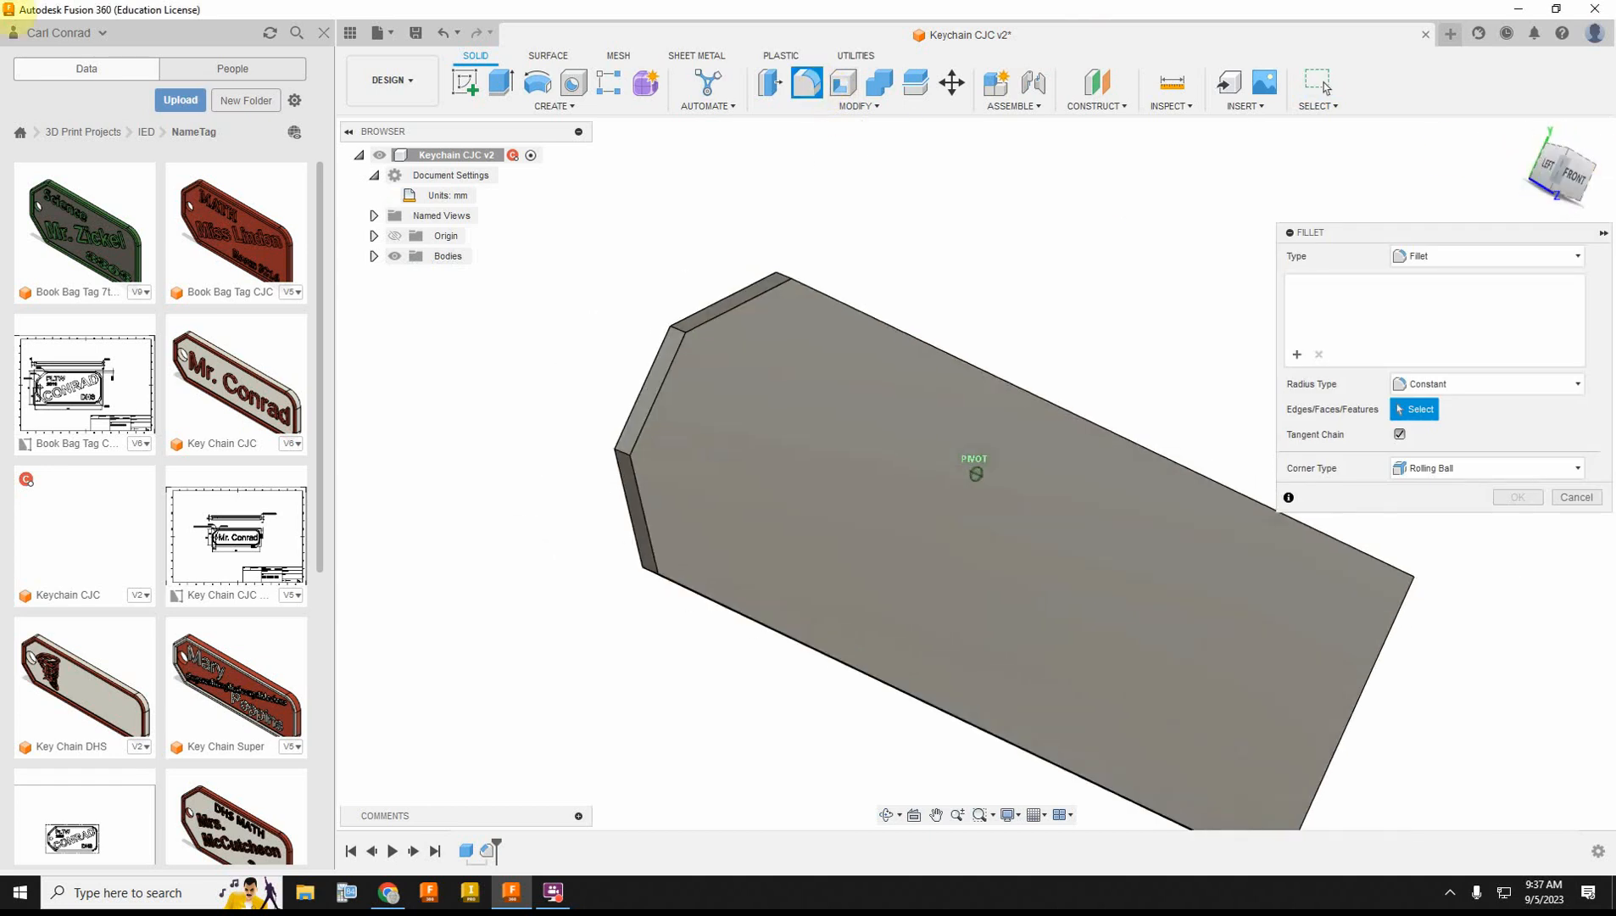
pyautogui.click(784, 275)
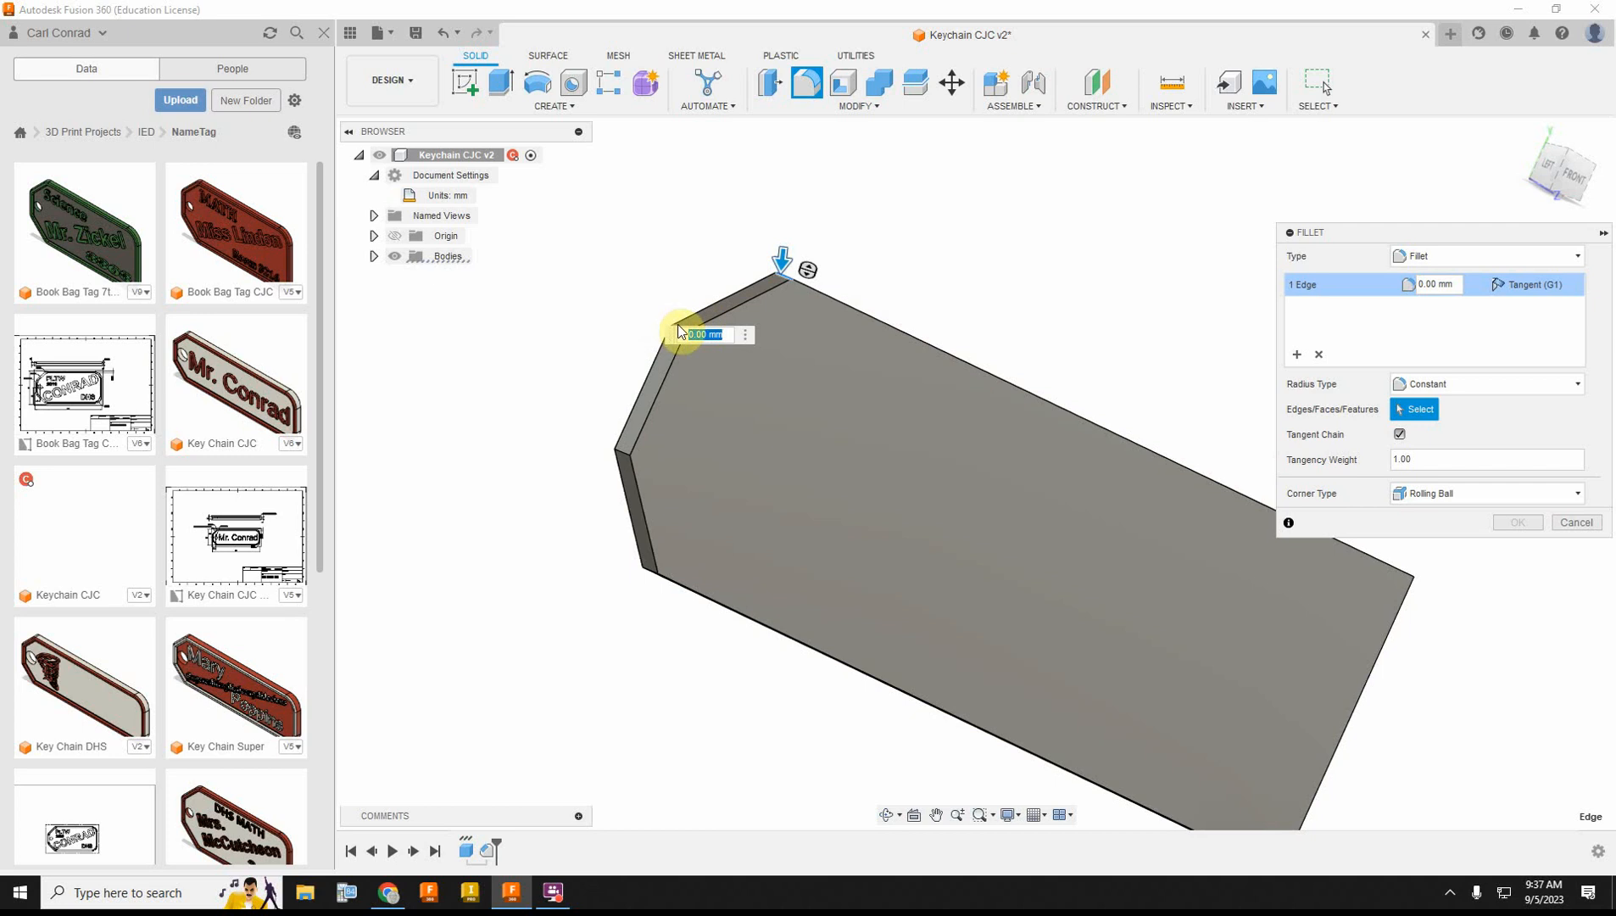
pyautogui.click(625, 452)
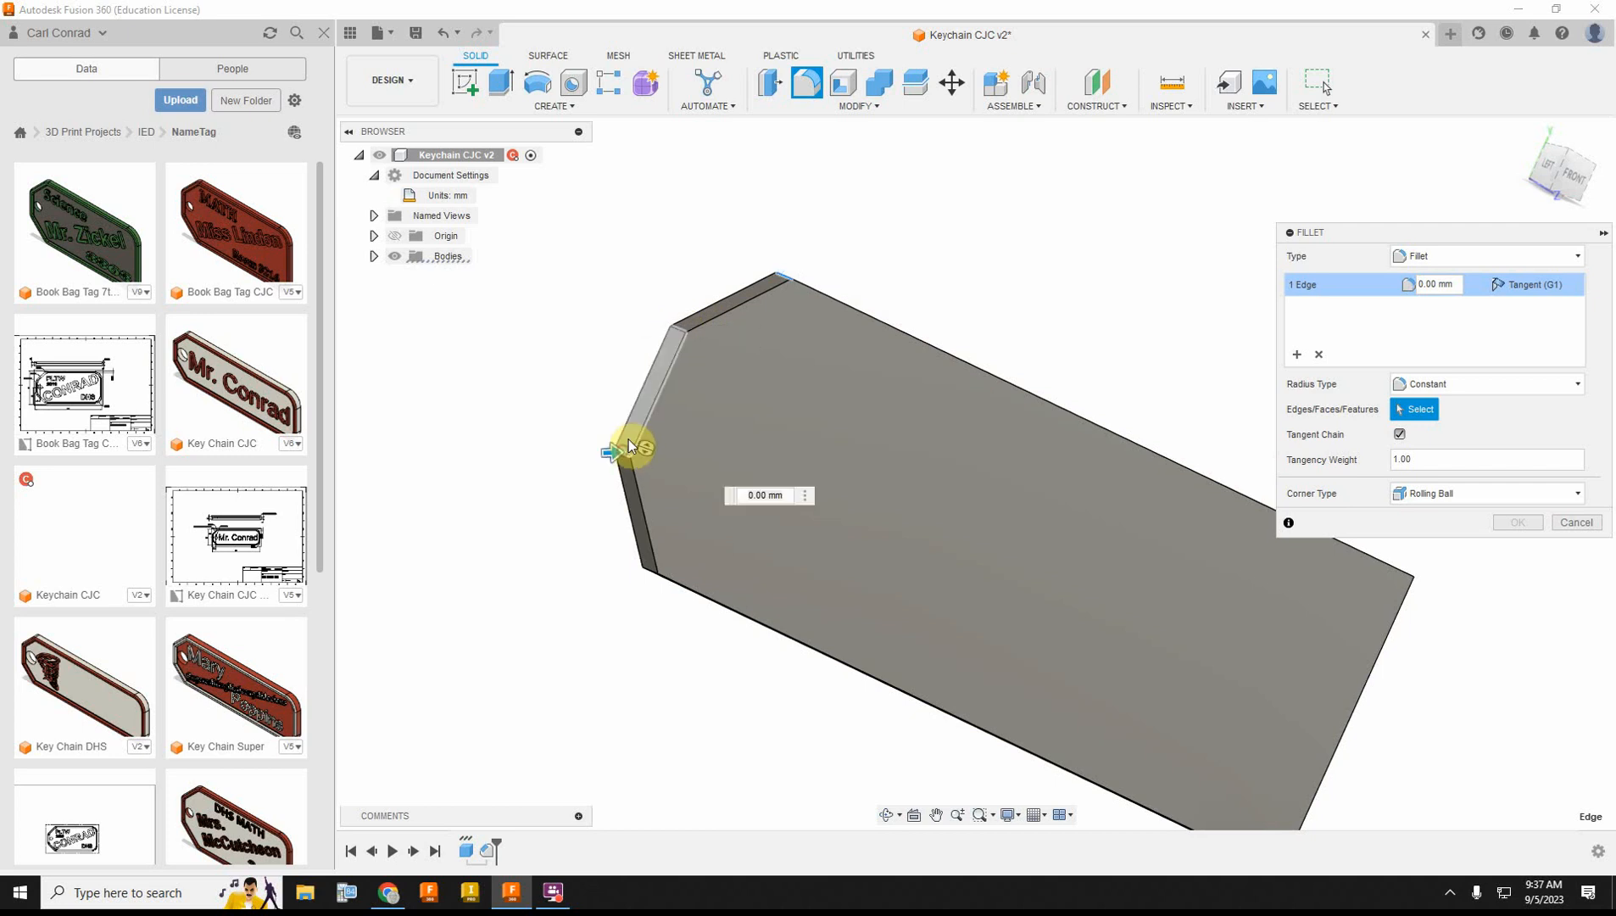
pyautogui.click(676, 325)
pyautogui.click(649, 570)
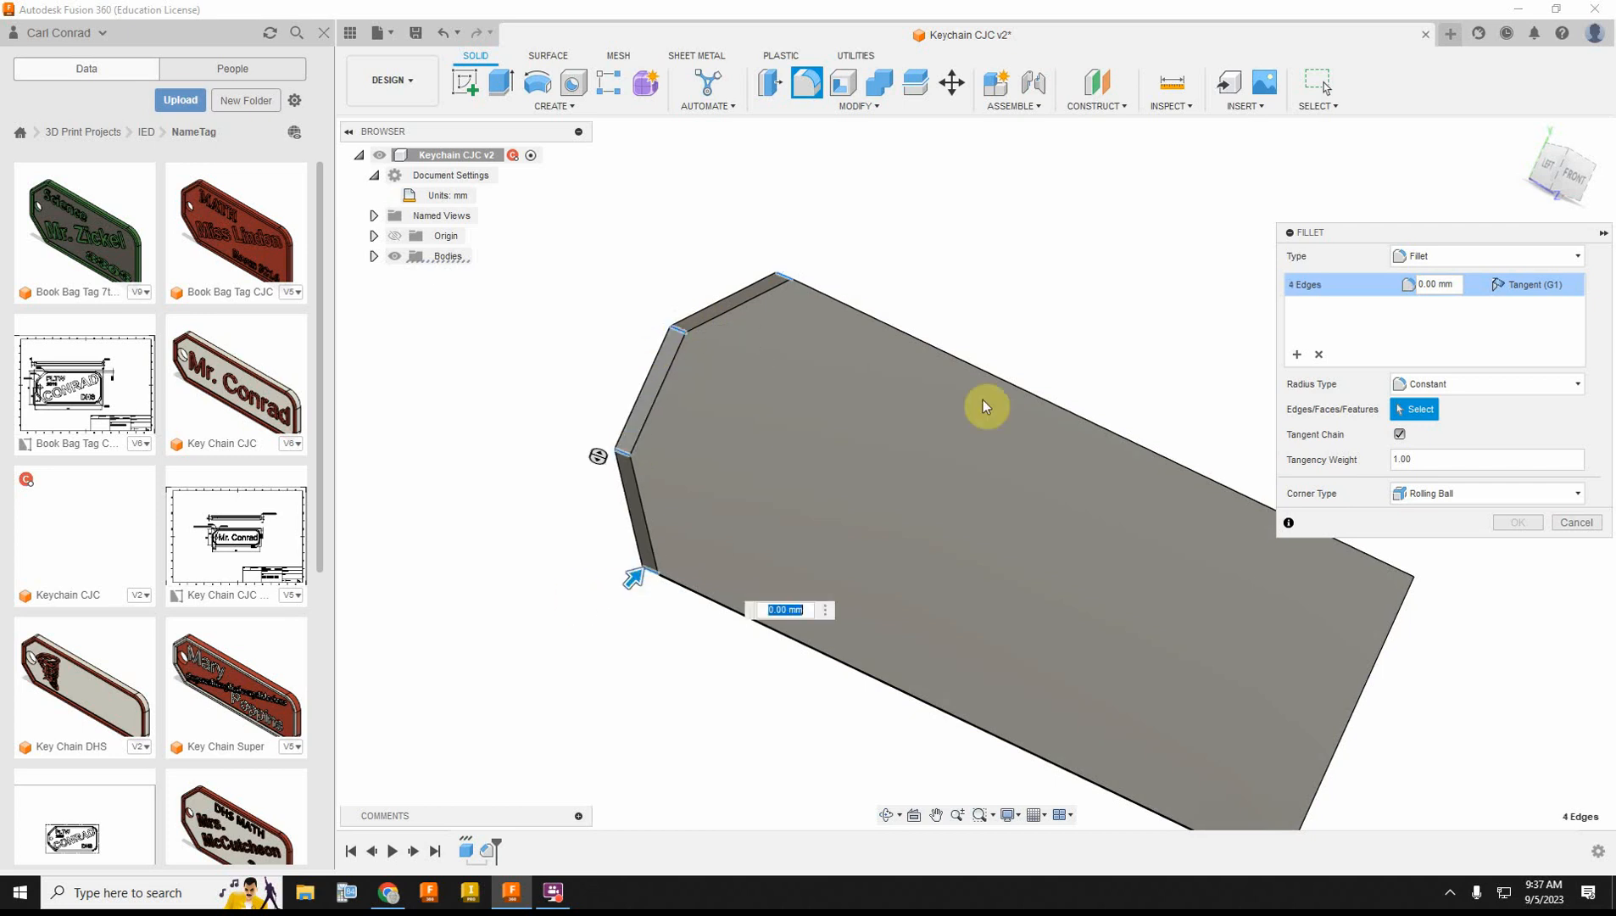
pyautogui.click(1442, 284)
pyautogui.write('2')
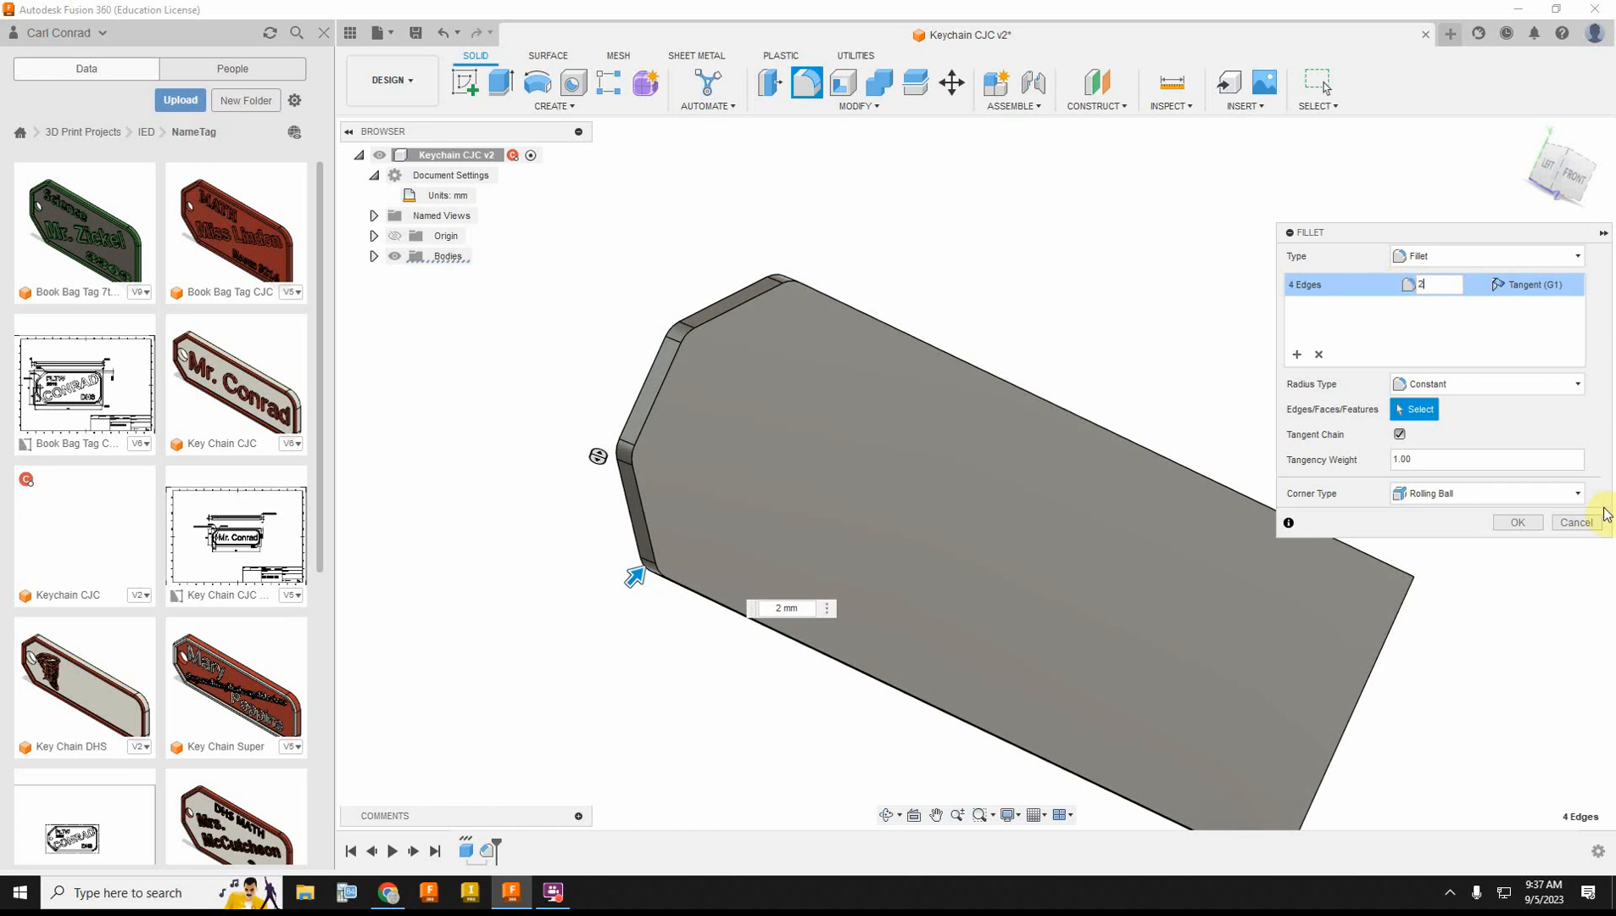
pyautogui.click(1526, 521)
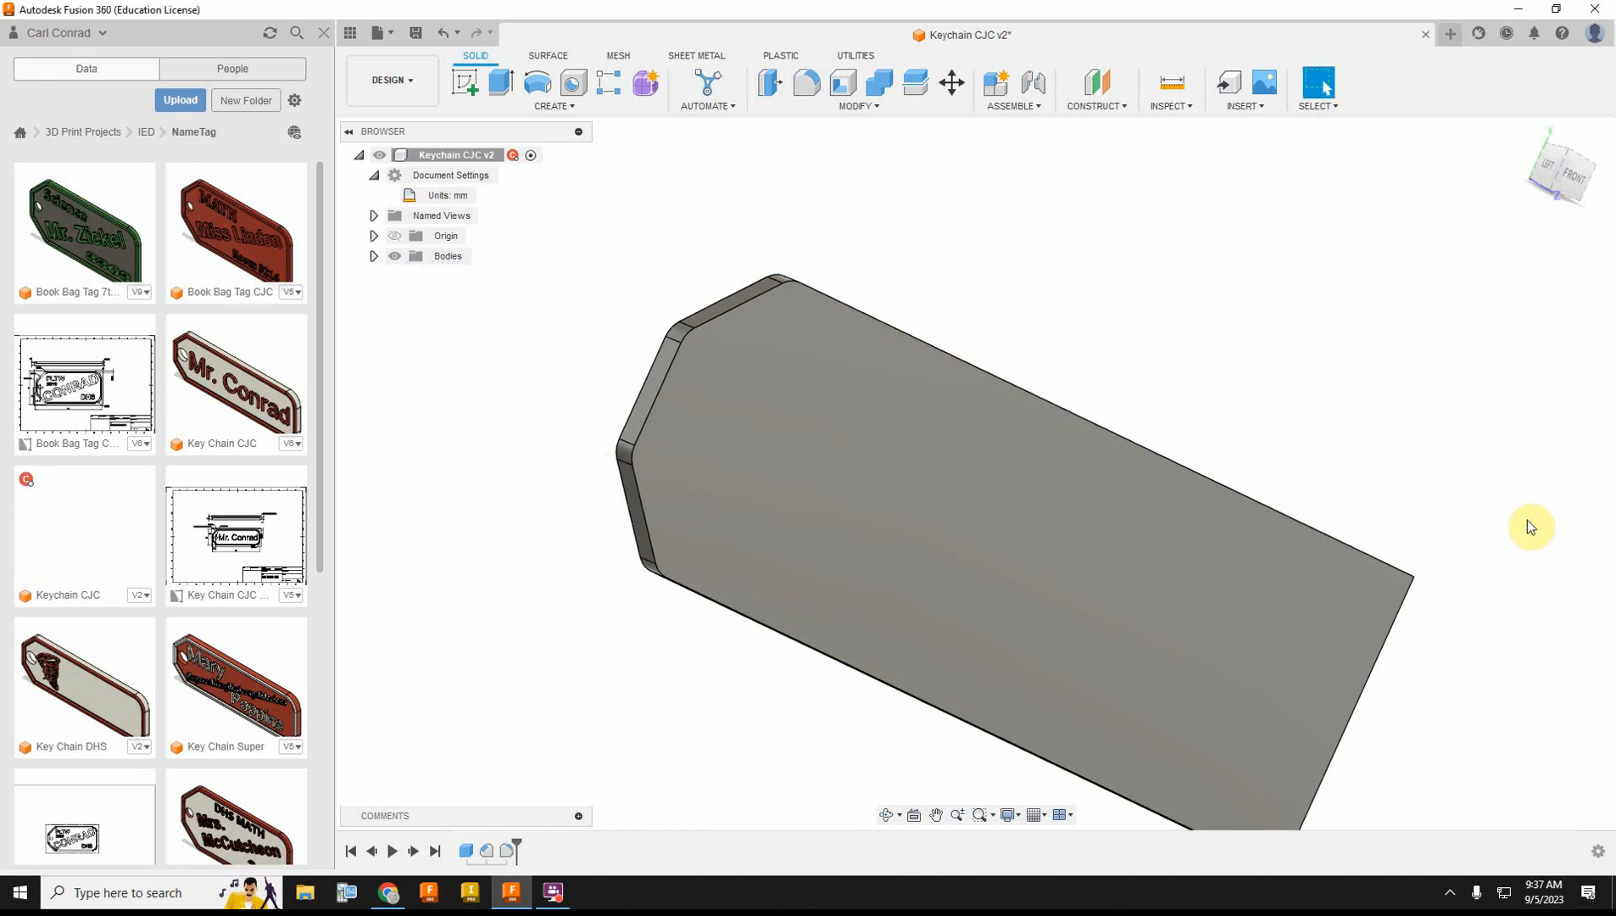
# Step: Fillet the two square corner edges at the tag's opposite end with a 6 mm radius
pyautogui.click(1565, 174)
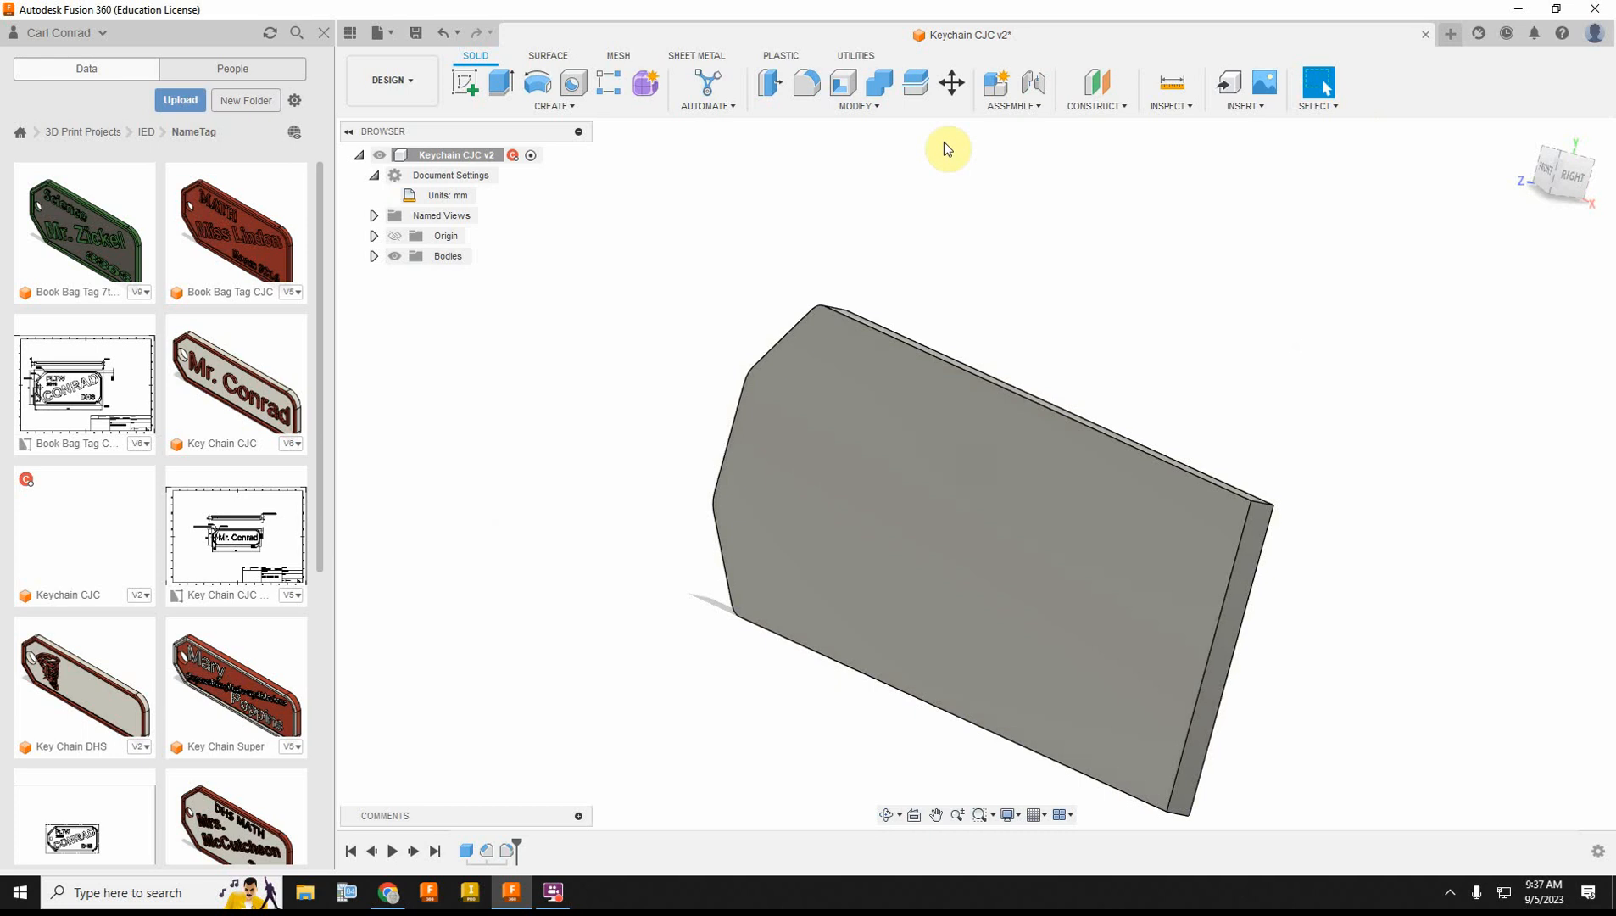
pyautogui.click(806, 82)
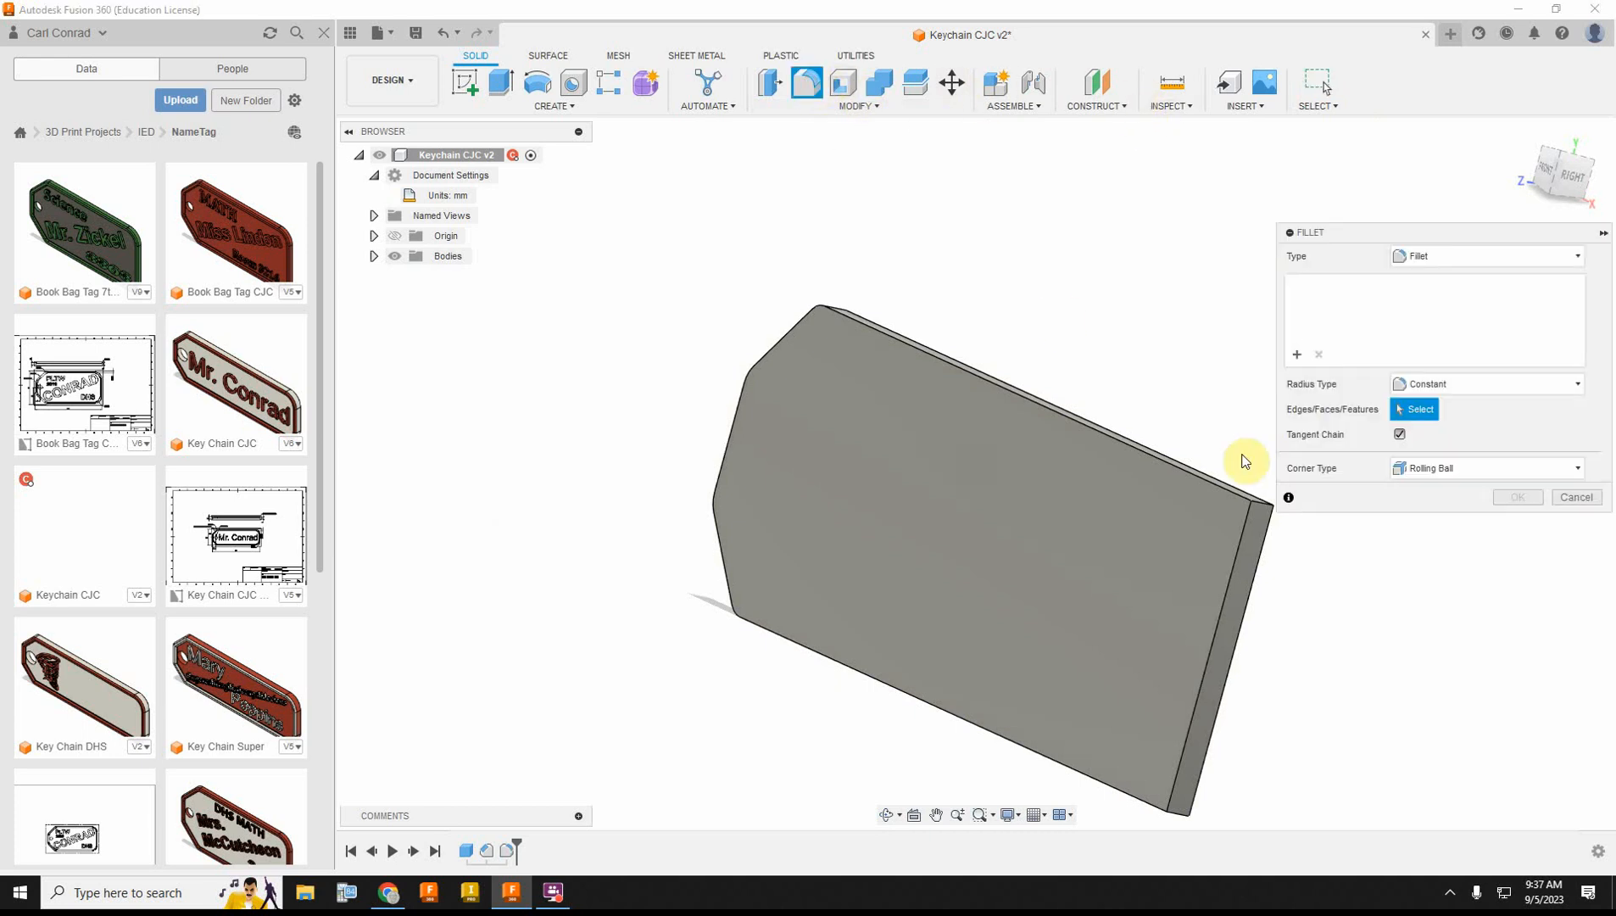
pyautogui.click(1259, 502)
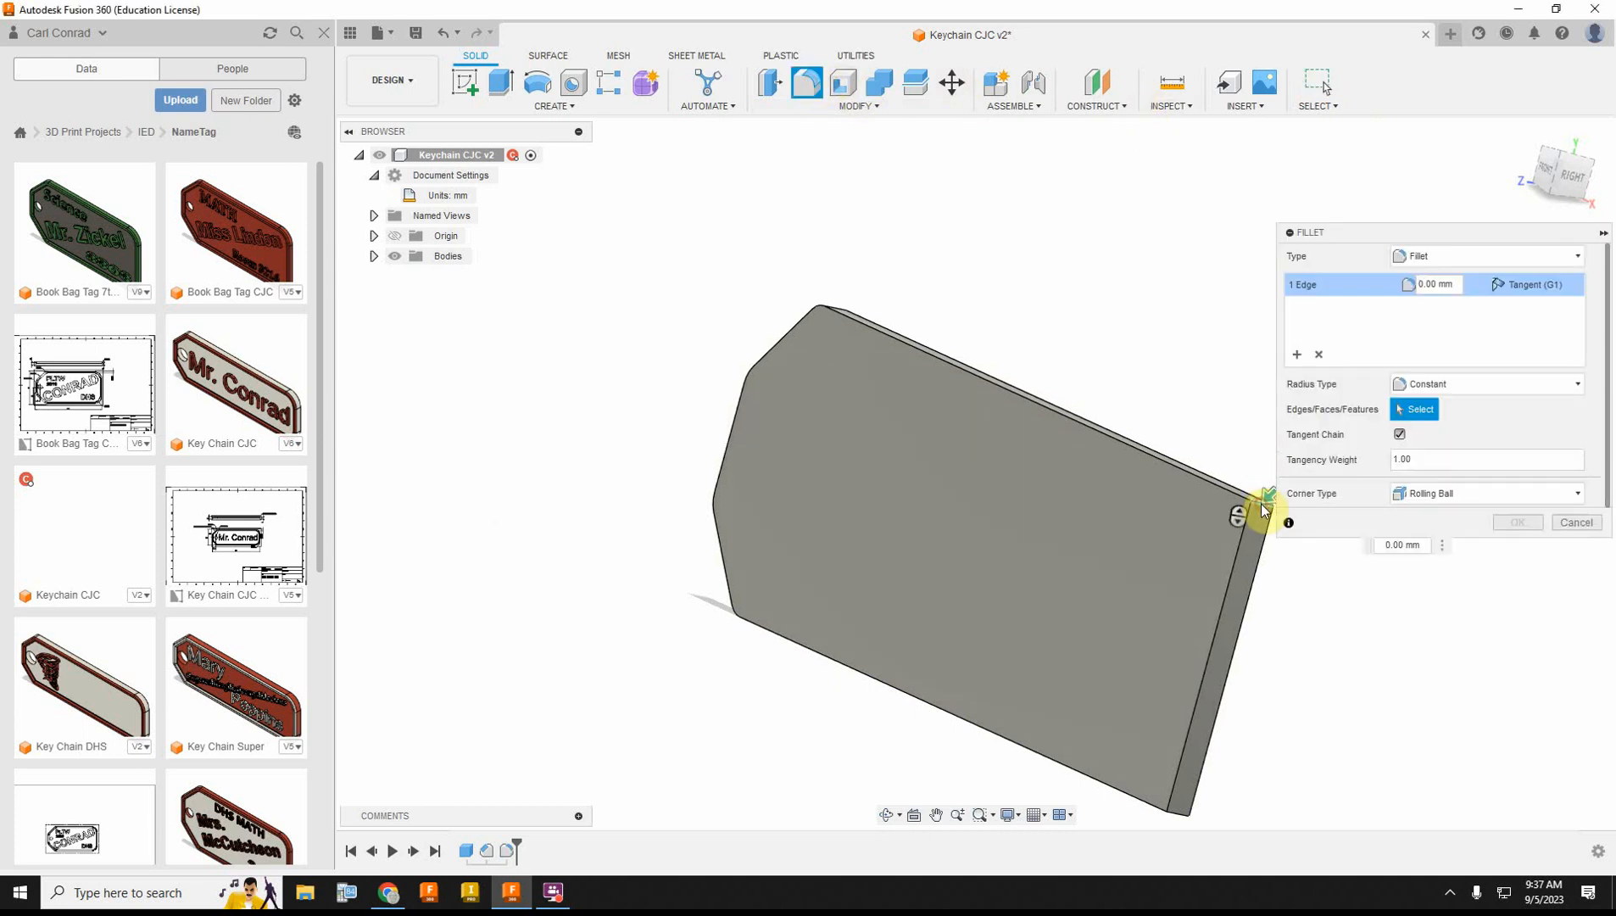
pyautogui.click(1179, 819)
pyautogui.click(1452, 283)
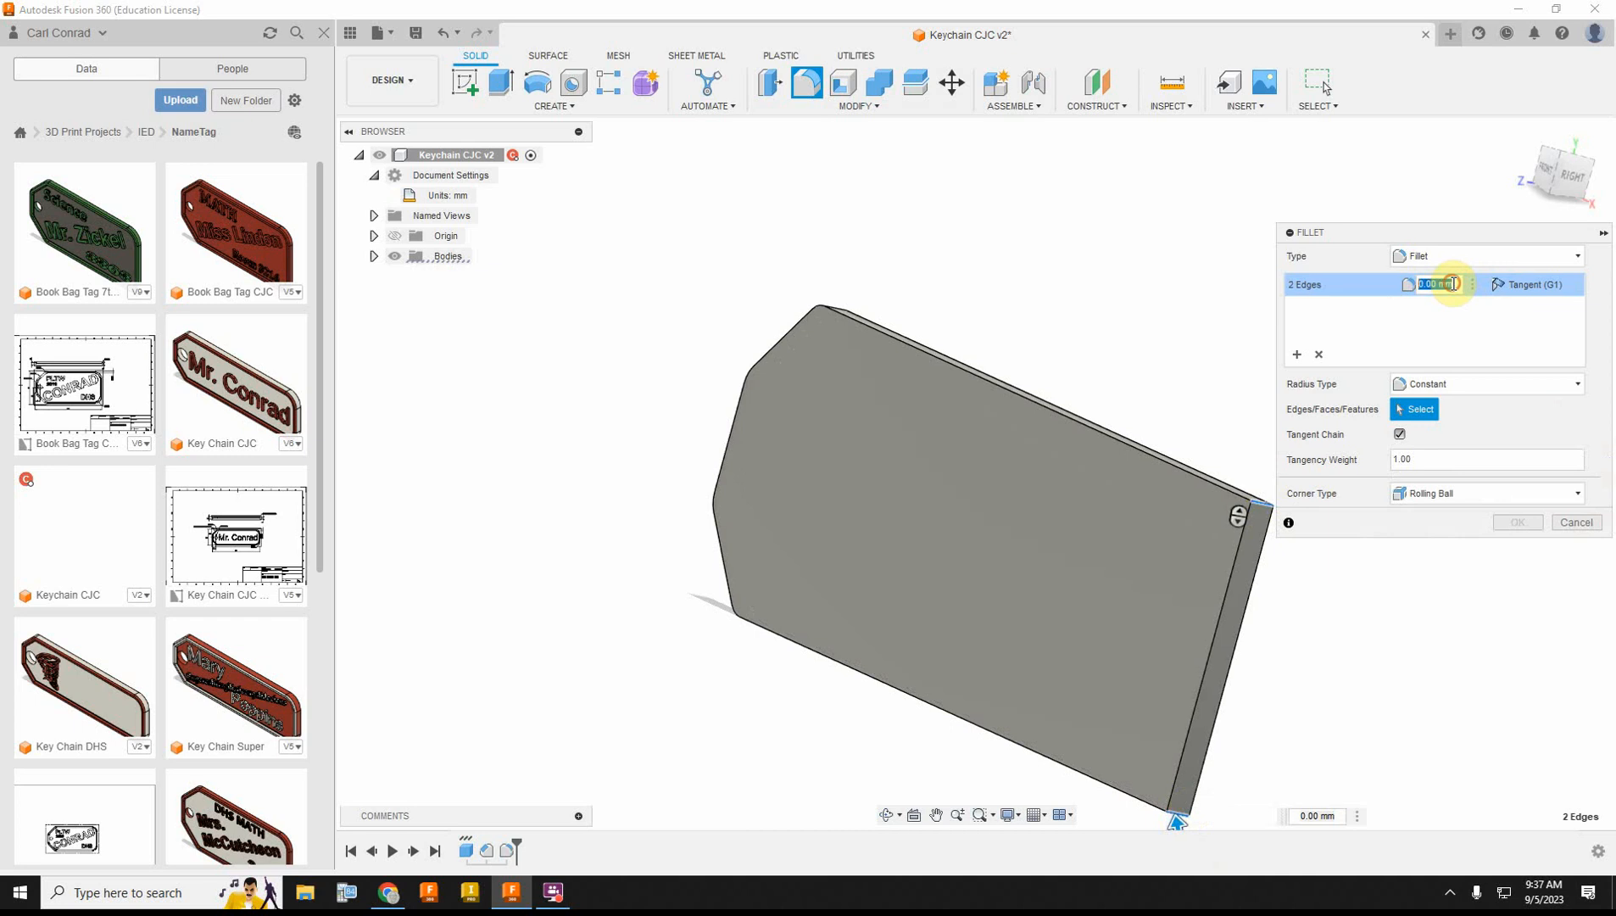
pyautogui.write('5')
pyautogui.press('Return')
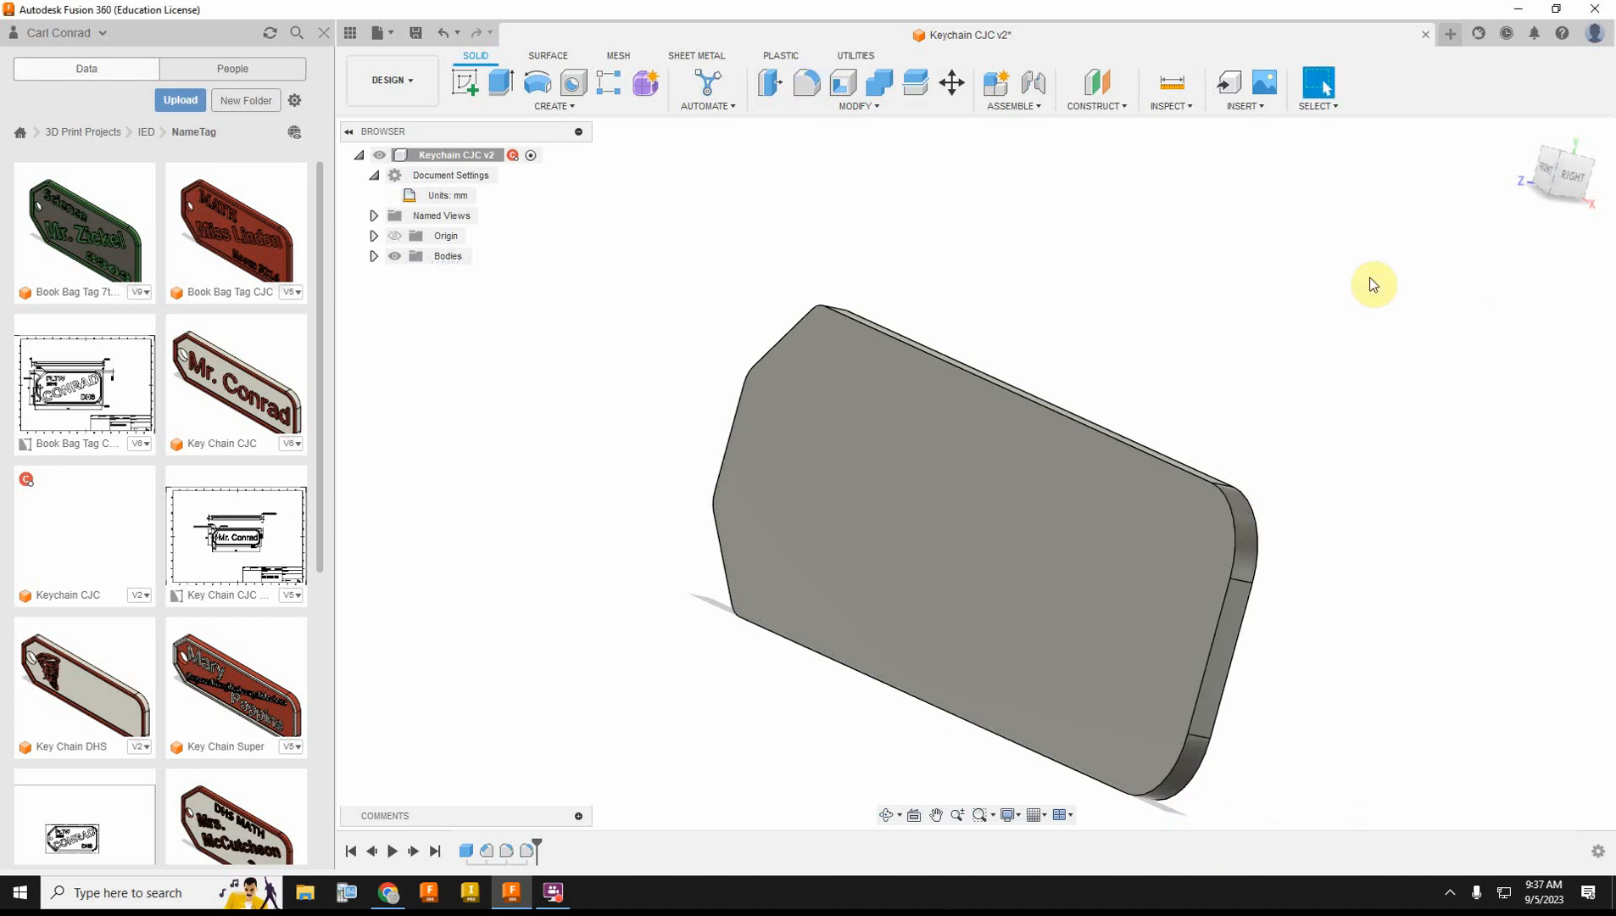
# Step: Sketch on the tag's front face an outline offset 2 mm inward from its outer edge, and finish the sketch
pyautogui.click(464, 82)
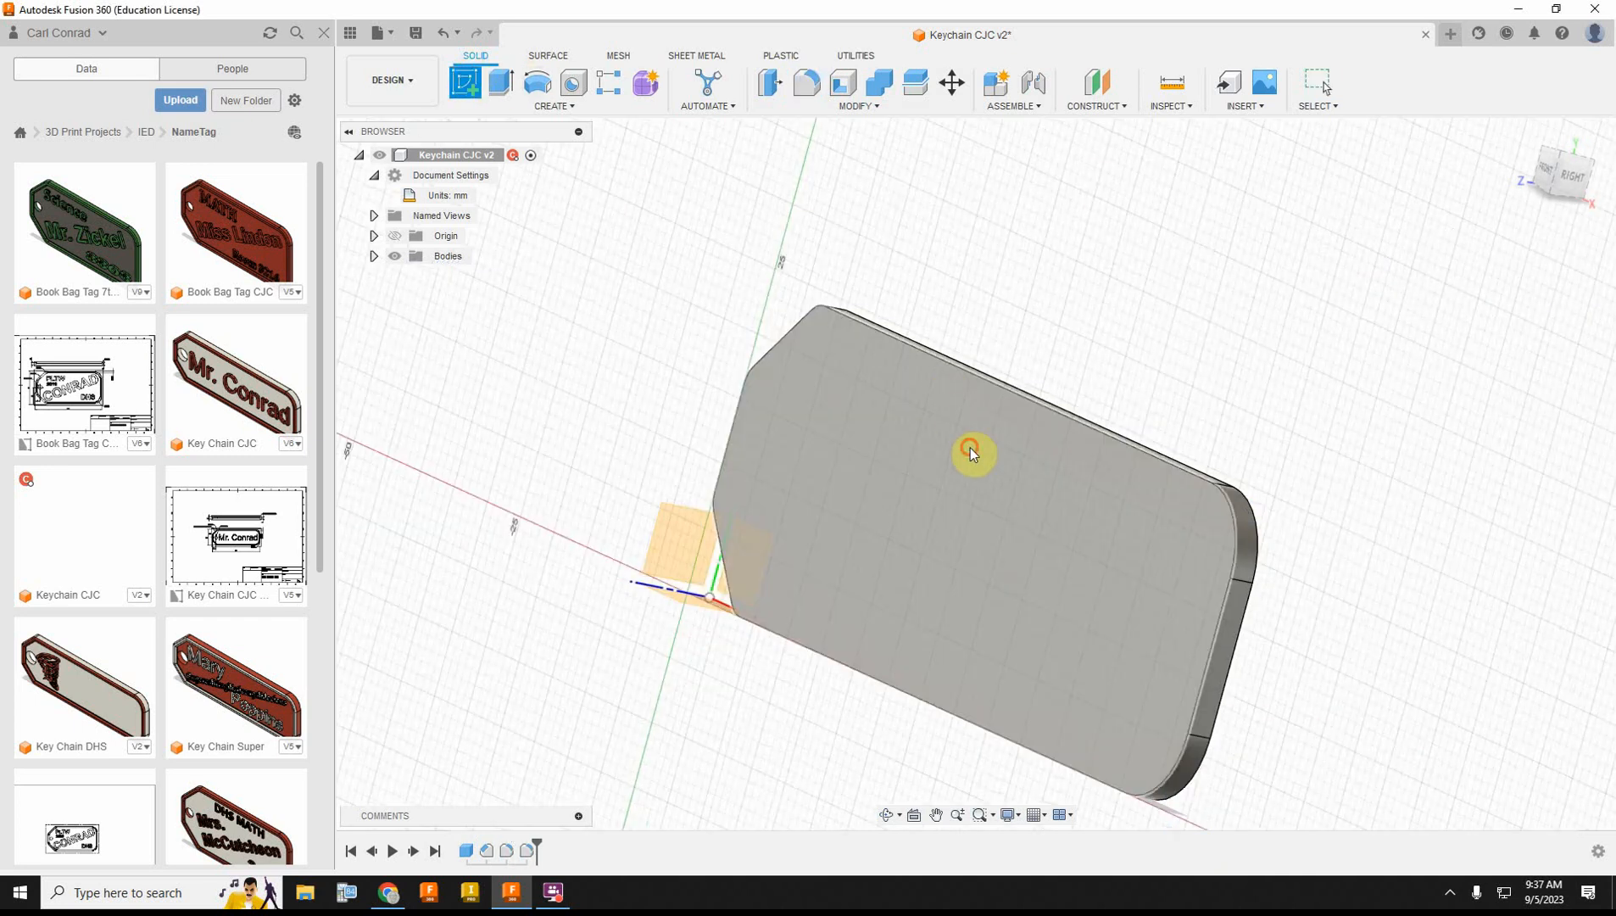
pyautogui.click(970, 451)
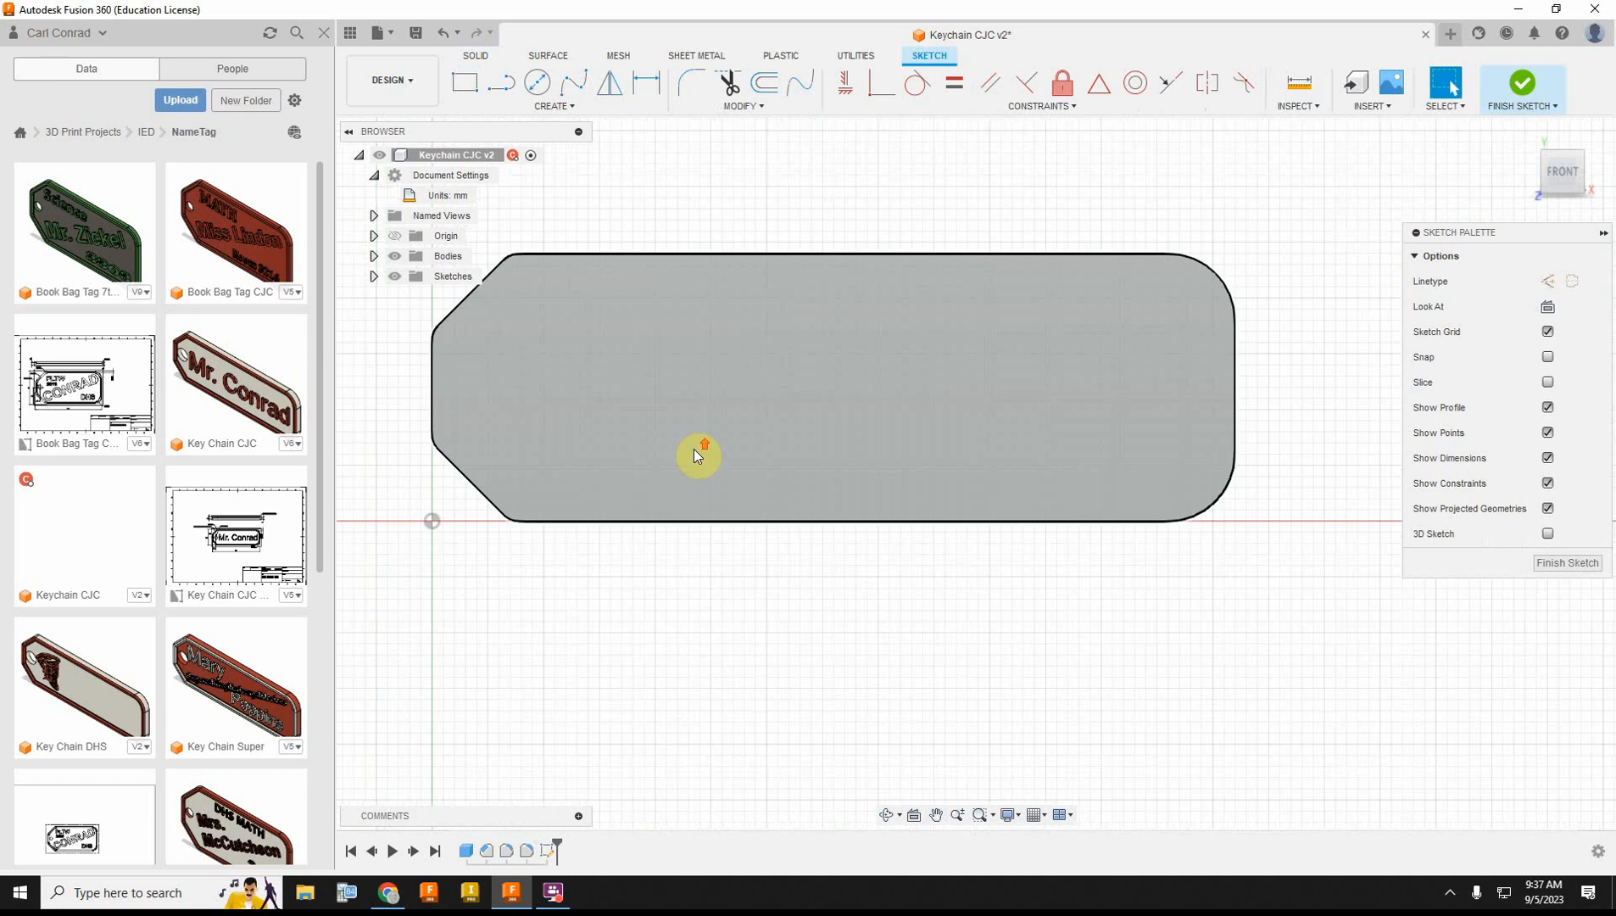
pyautogui.click(764, 82)
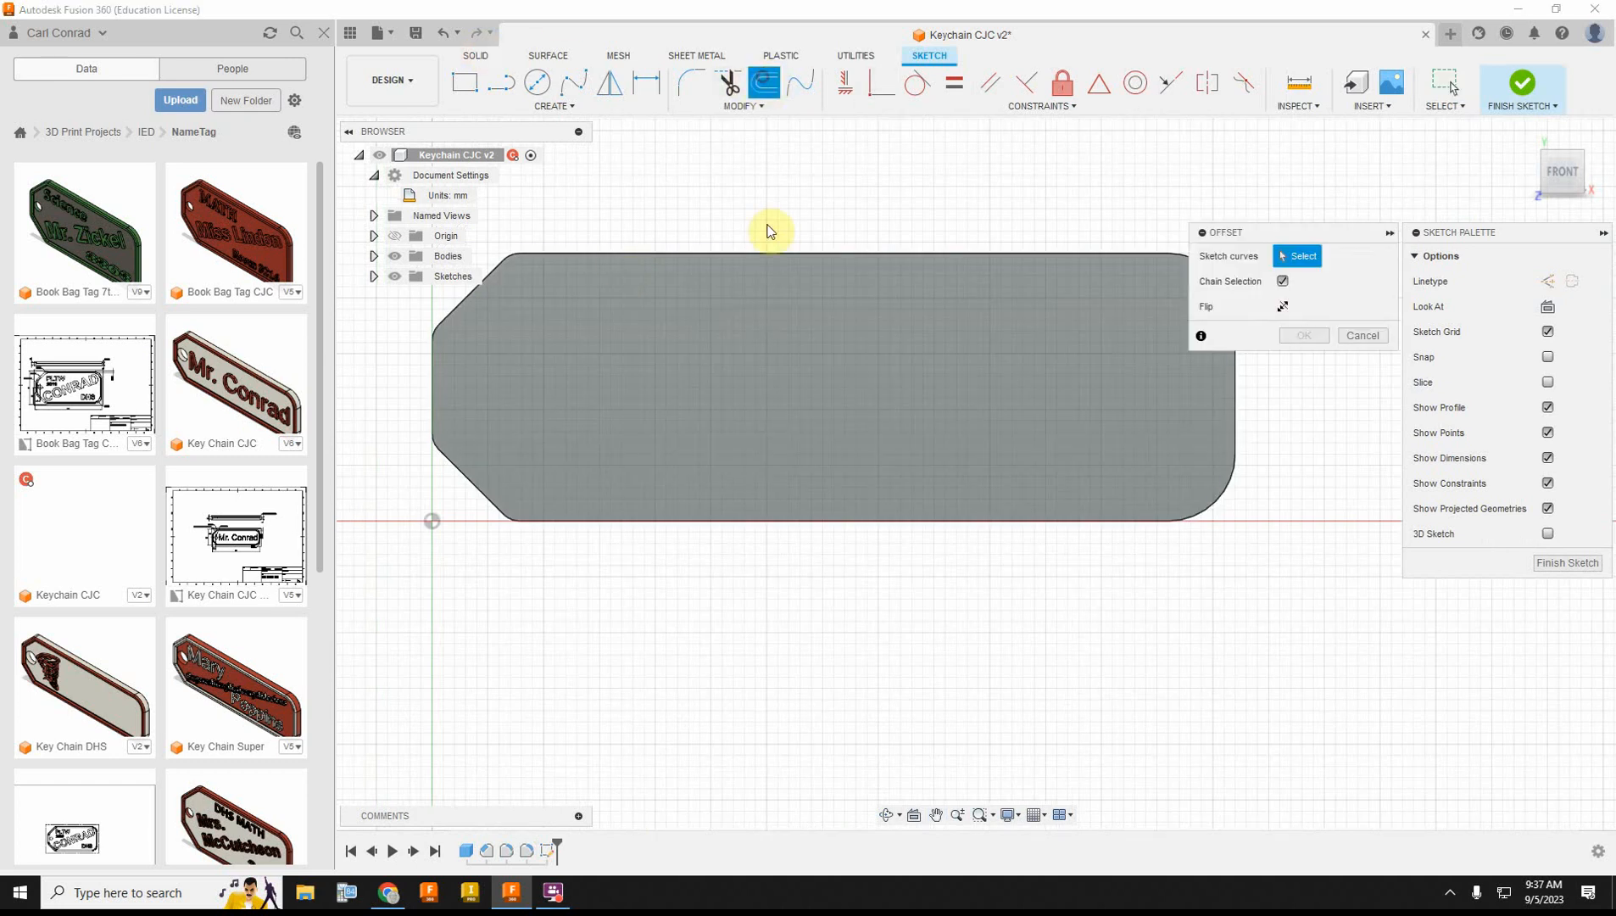
pyautogui.click(772, 256)
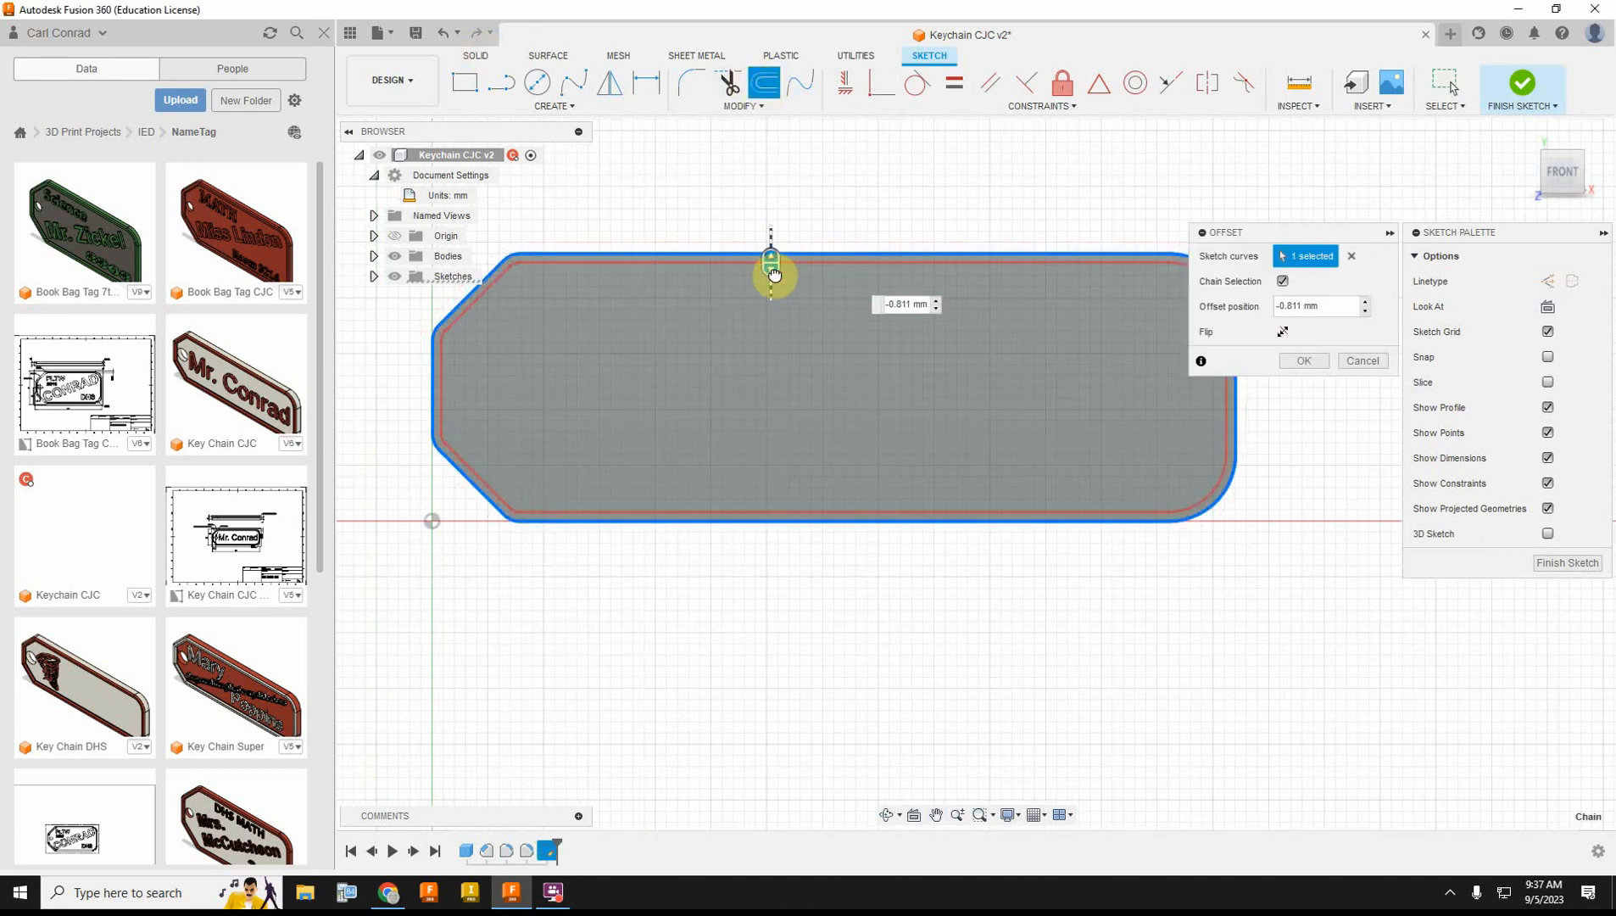
pyautogui.press('BackSpace')
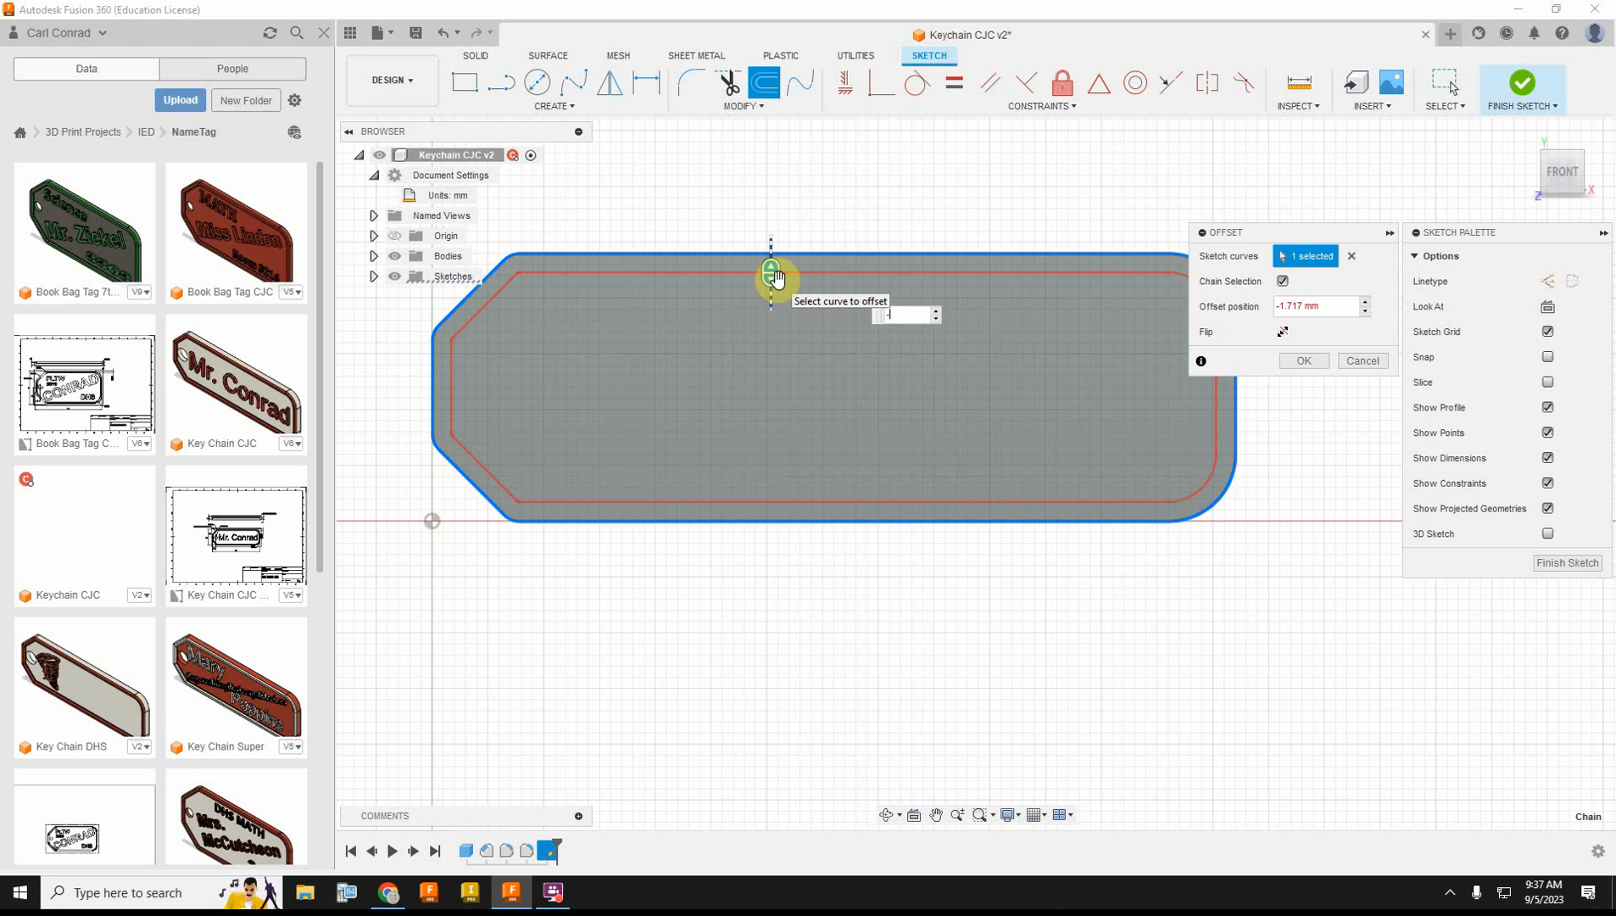
pyautogui.write('-2')
pyautogui.press('Return')
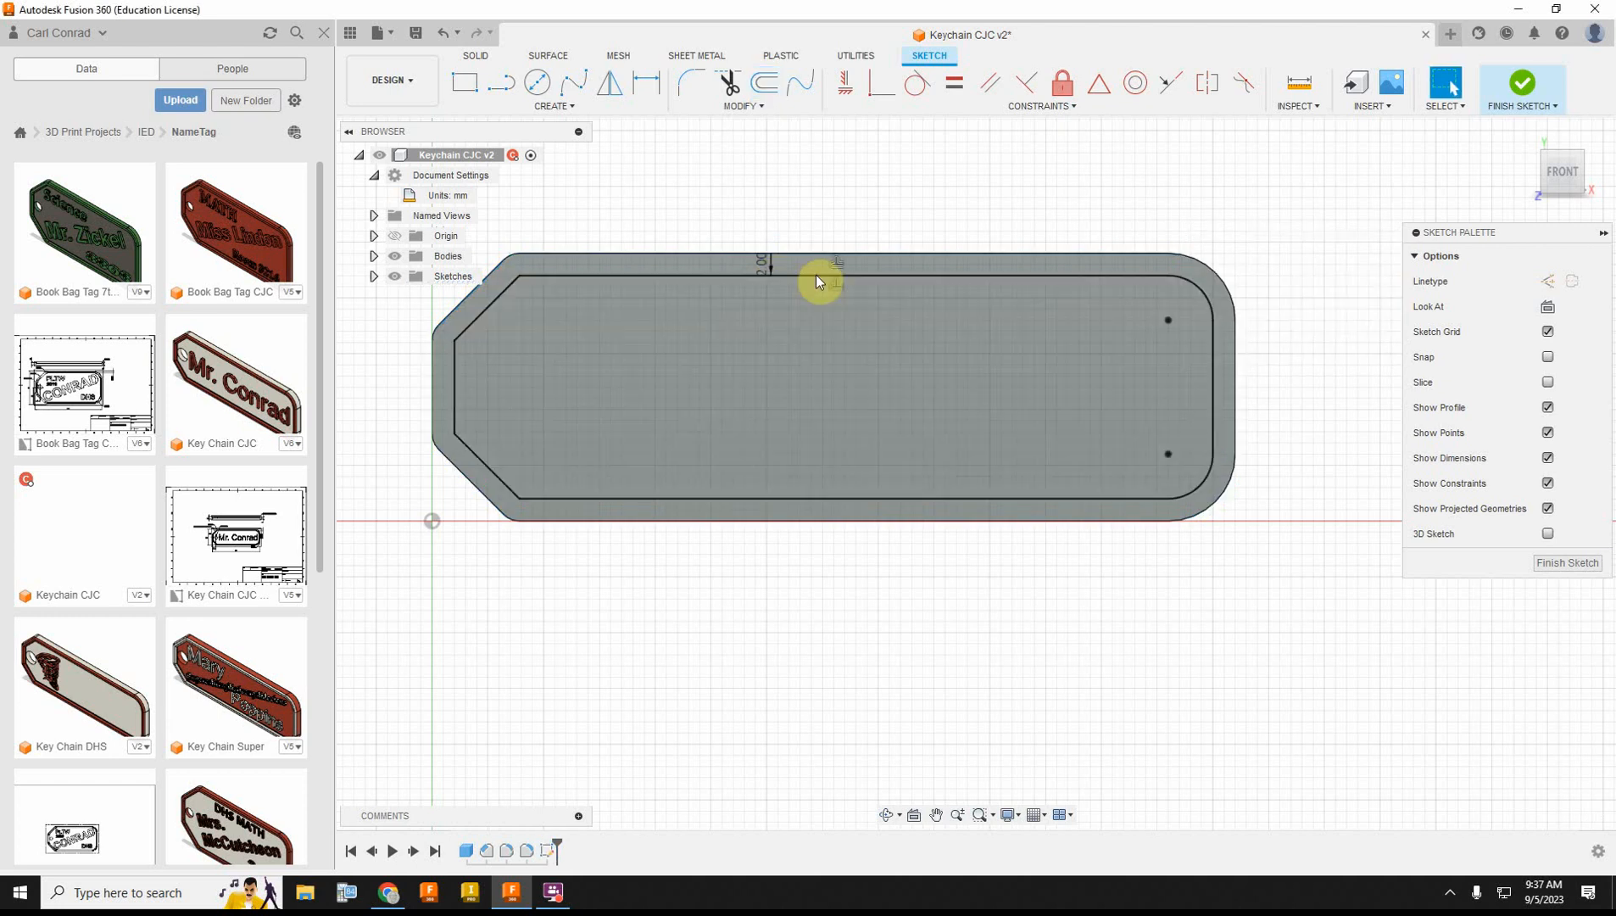
pyautogui.click(1552, 105)
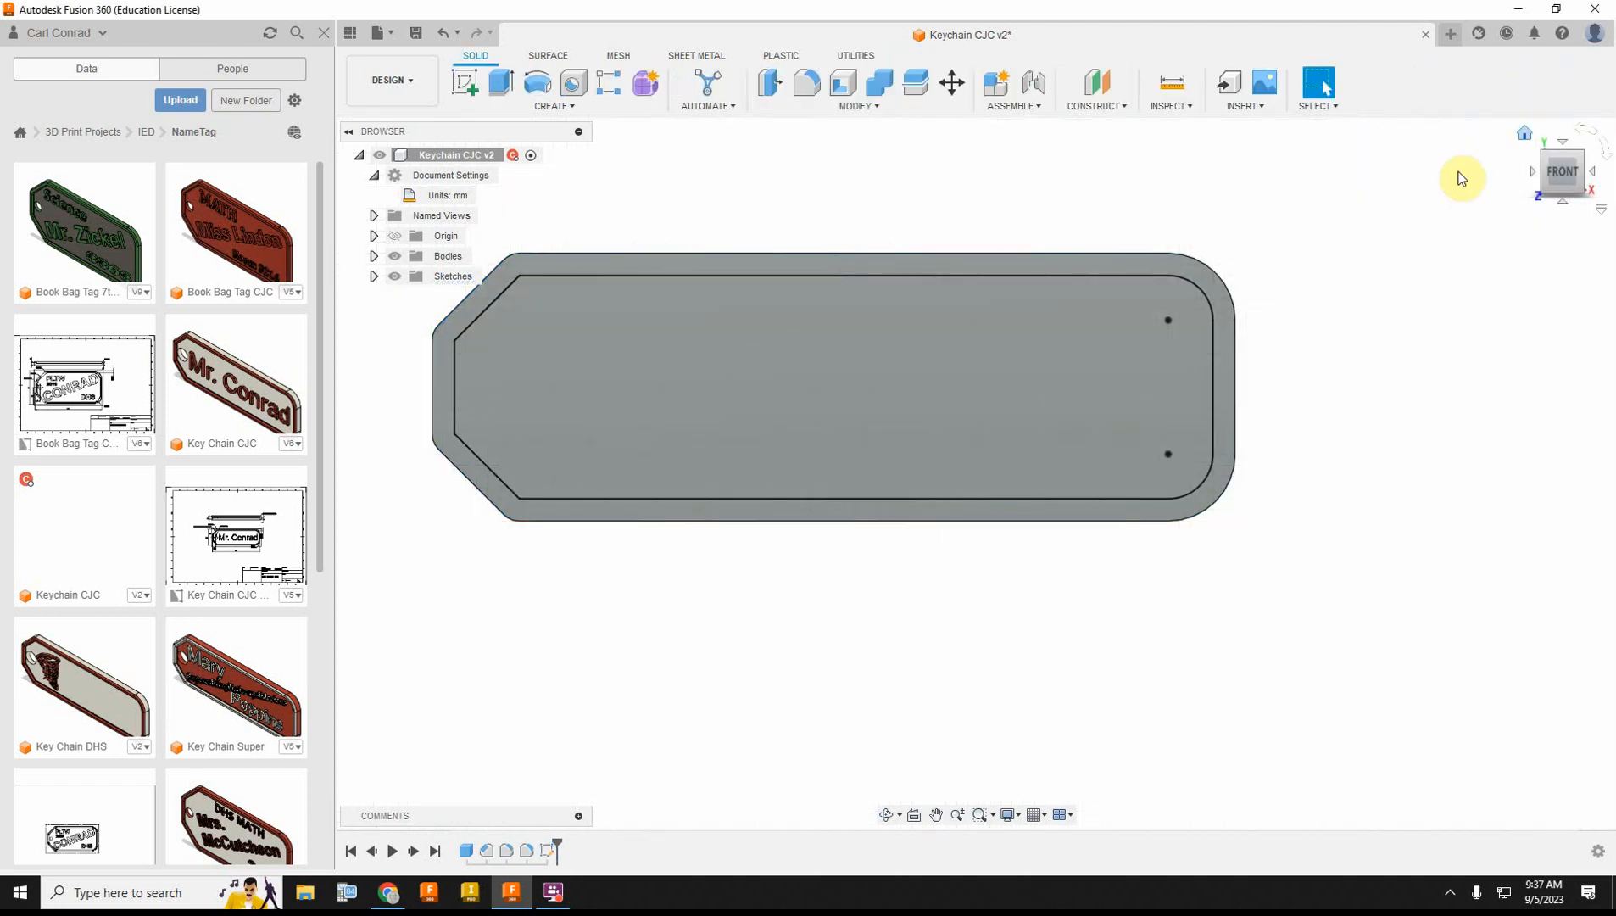
# Step: Extrude the border profile around the tag's front face 1 mm outward, joined to the plate
pyautogui.click(1525, 134)
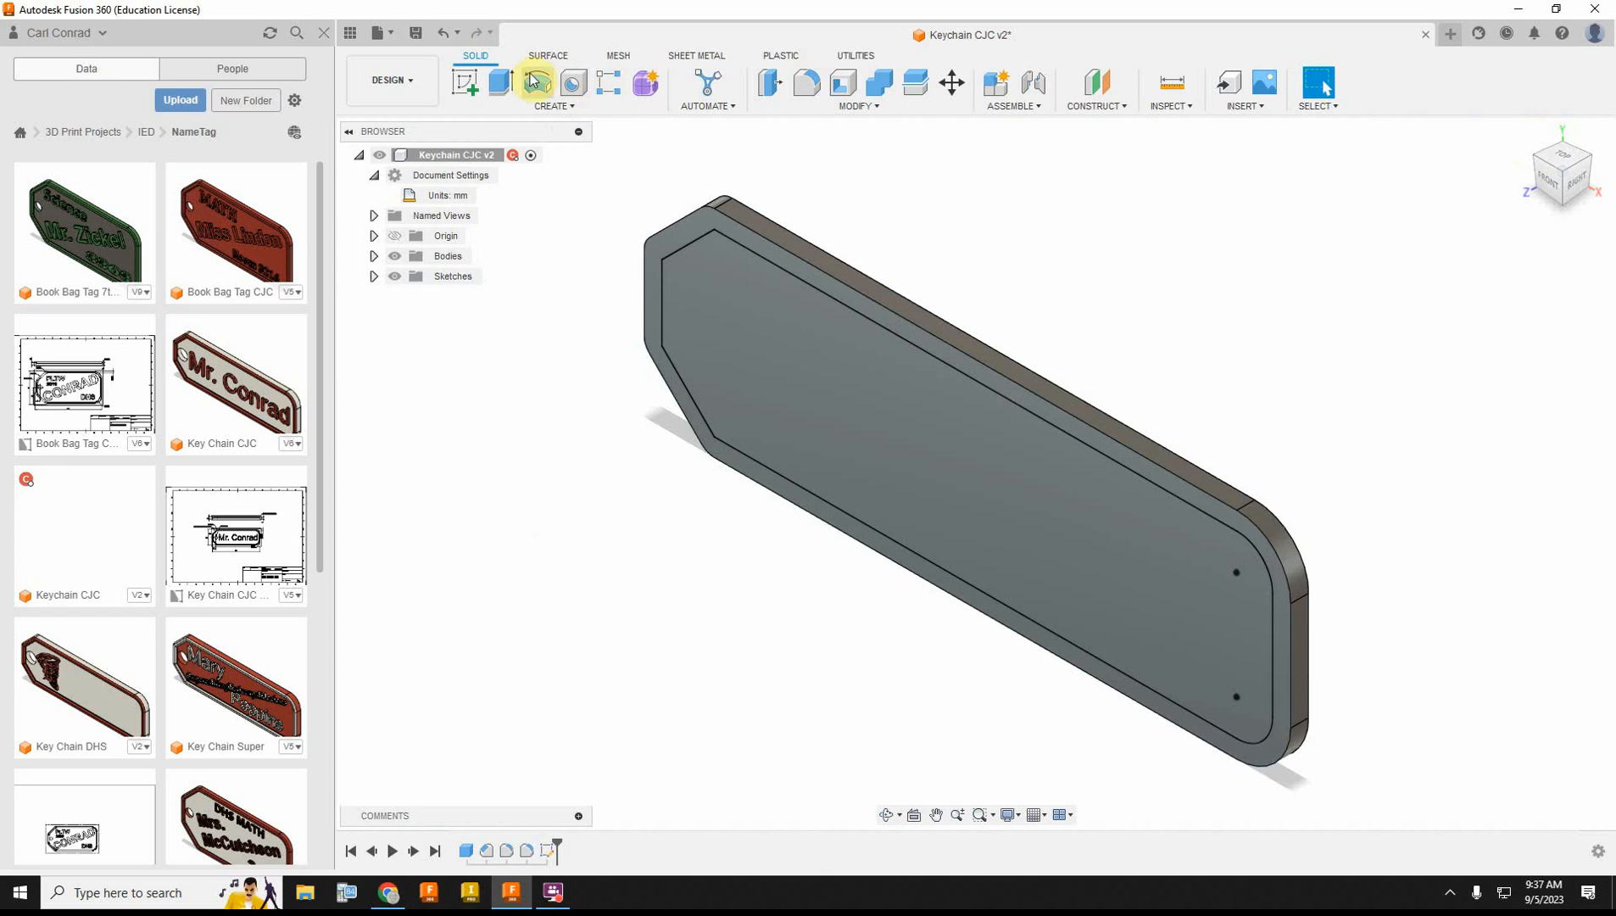
pyautogui.click(502, 82)
pyautogui.click(824, 280)
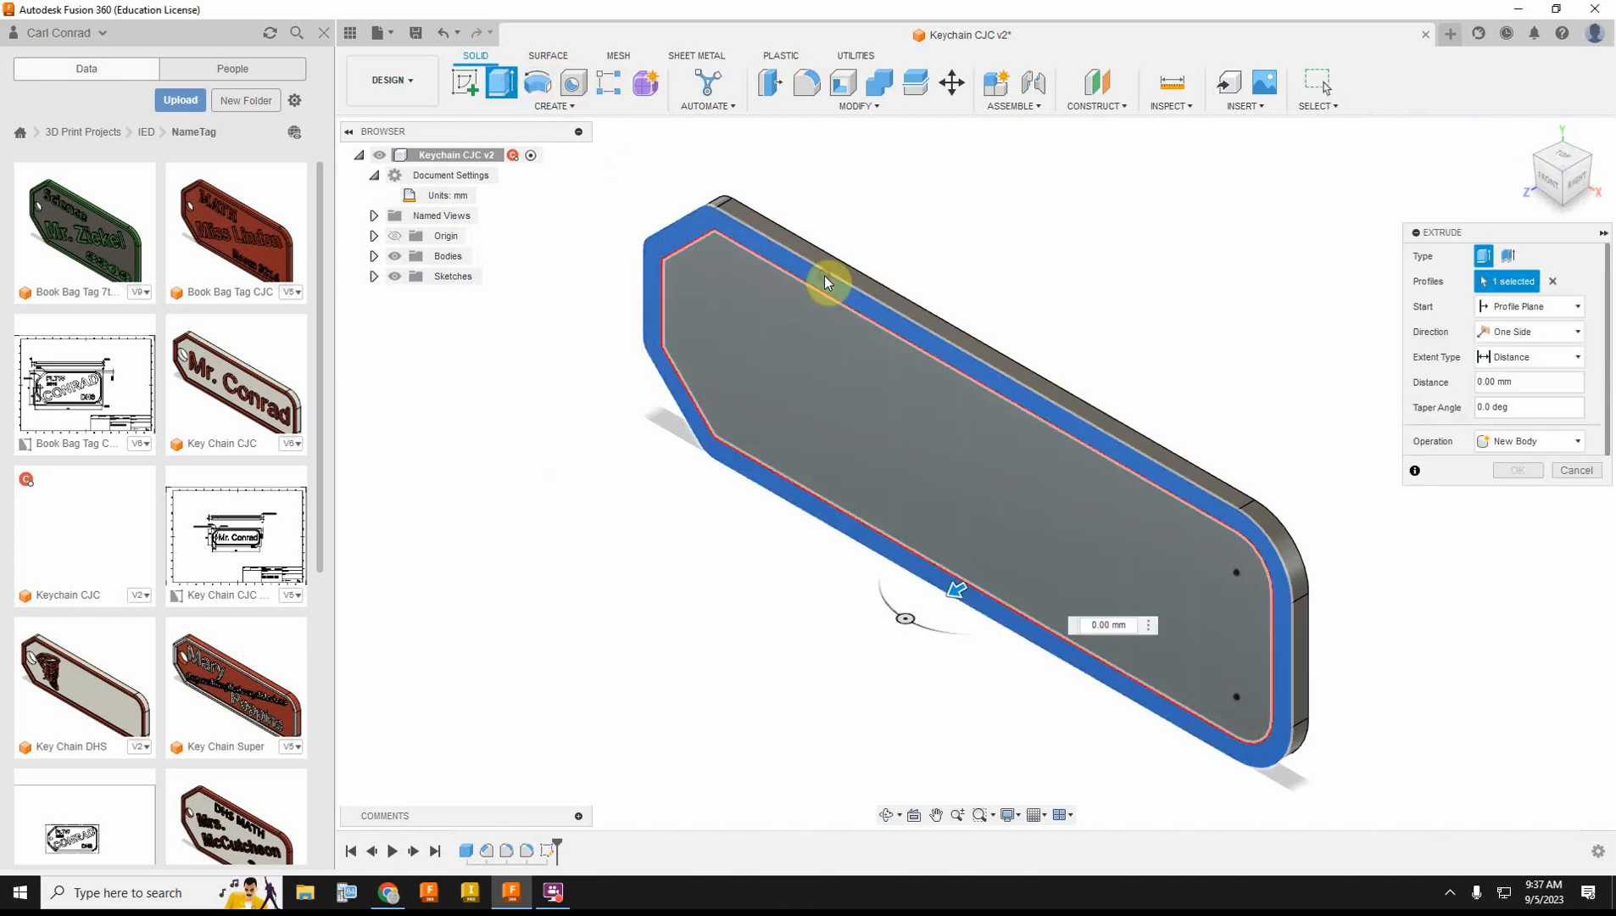
pyautogui.write('1')
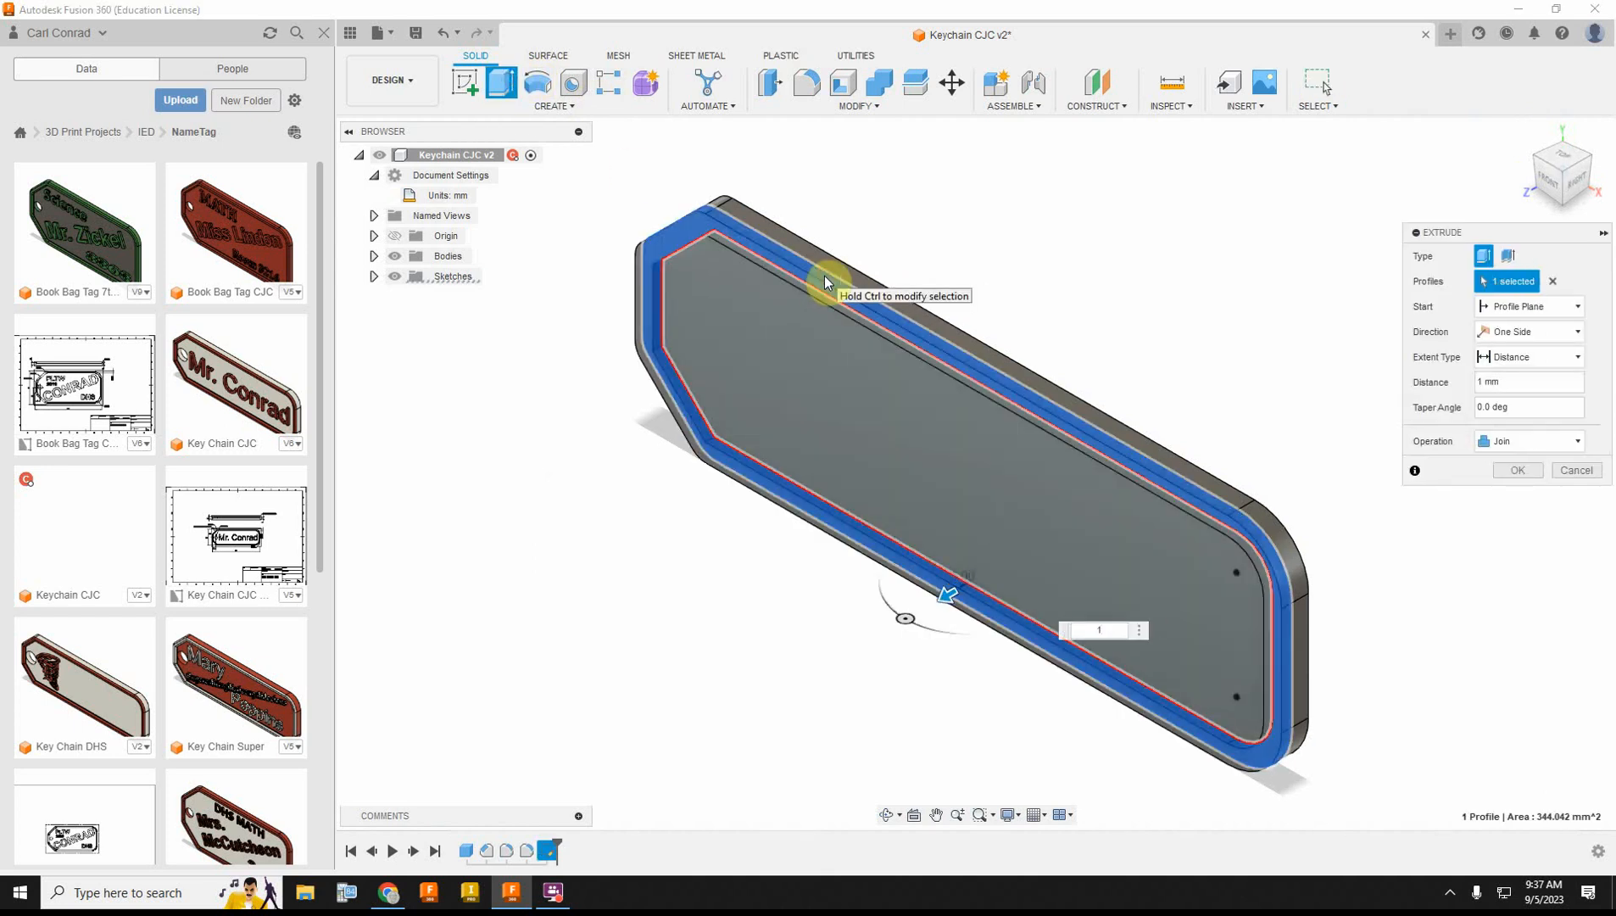
pyautogui.press('Return')
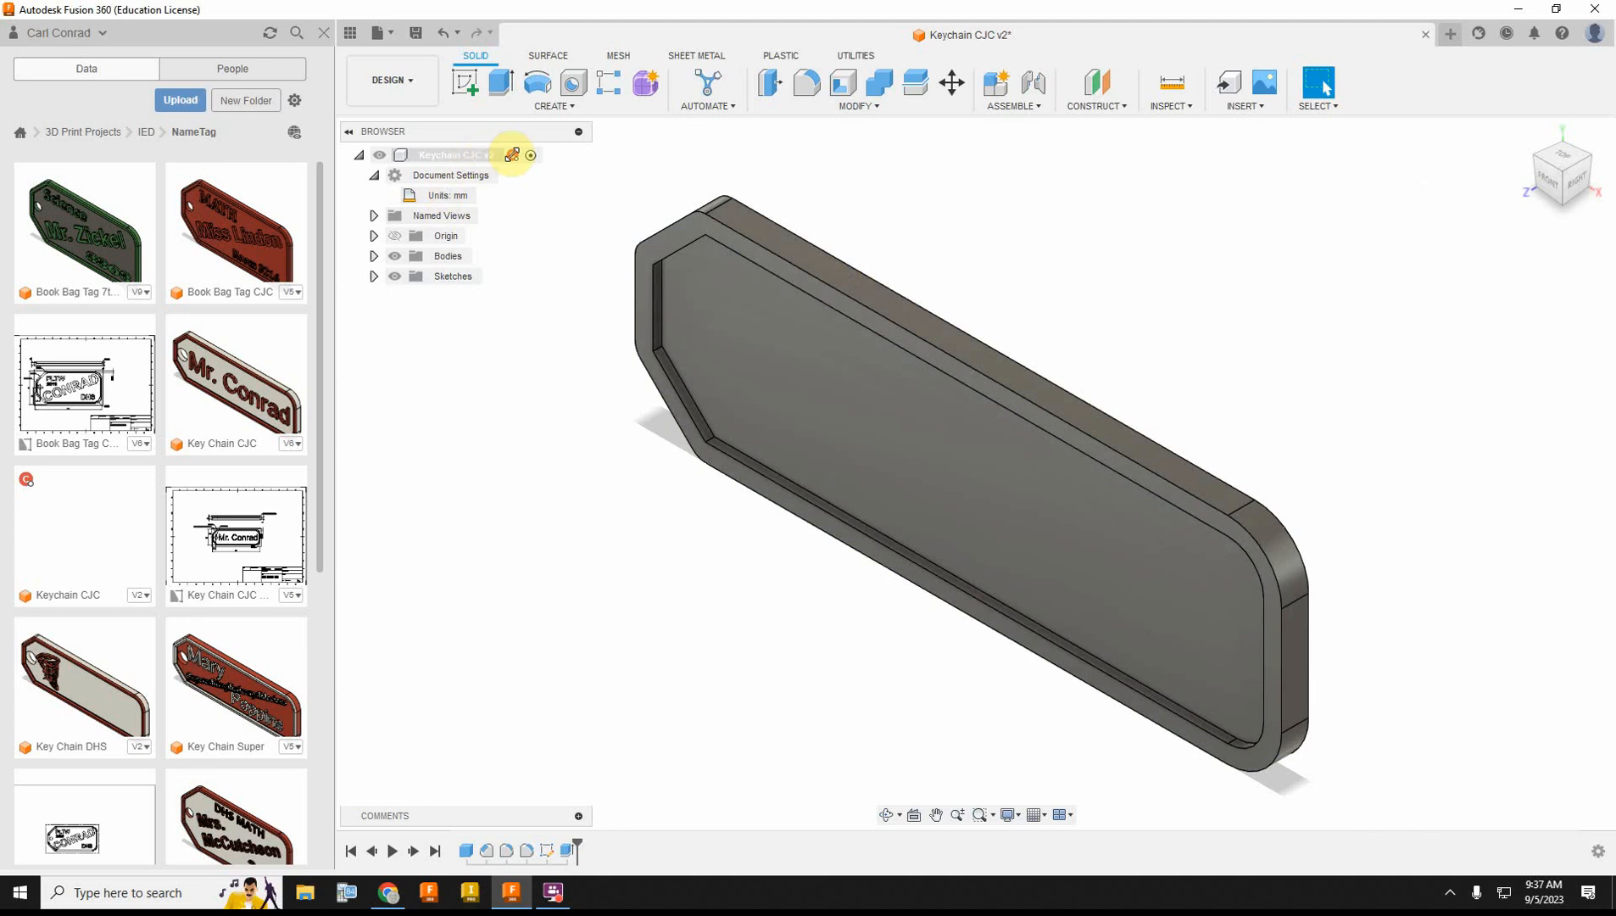
# Step: Chamfer the raised border's front face with an equal distance of 0.6 mm
pyautogui.click(844, 106)
pyautogui.click(787, 159)
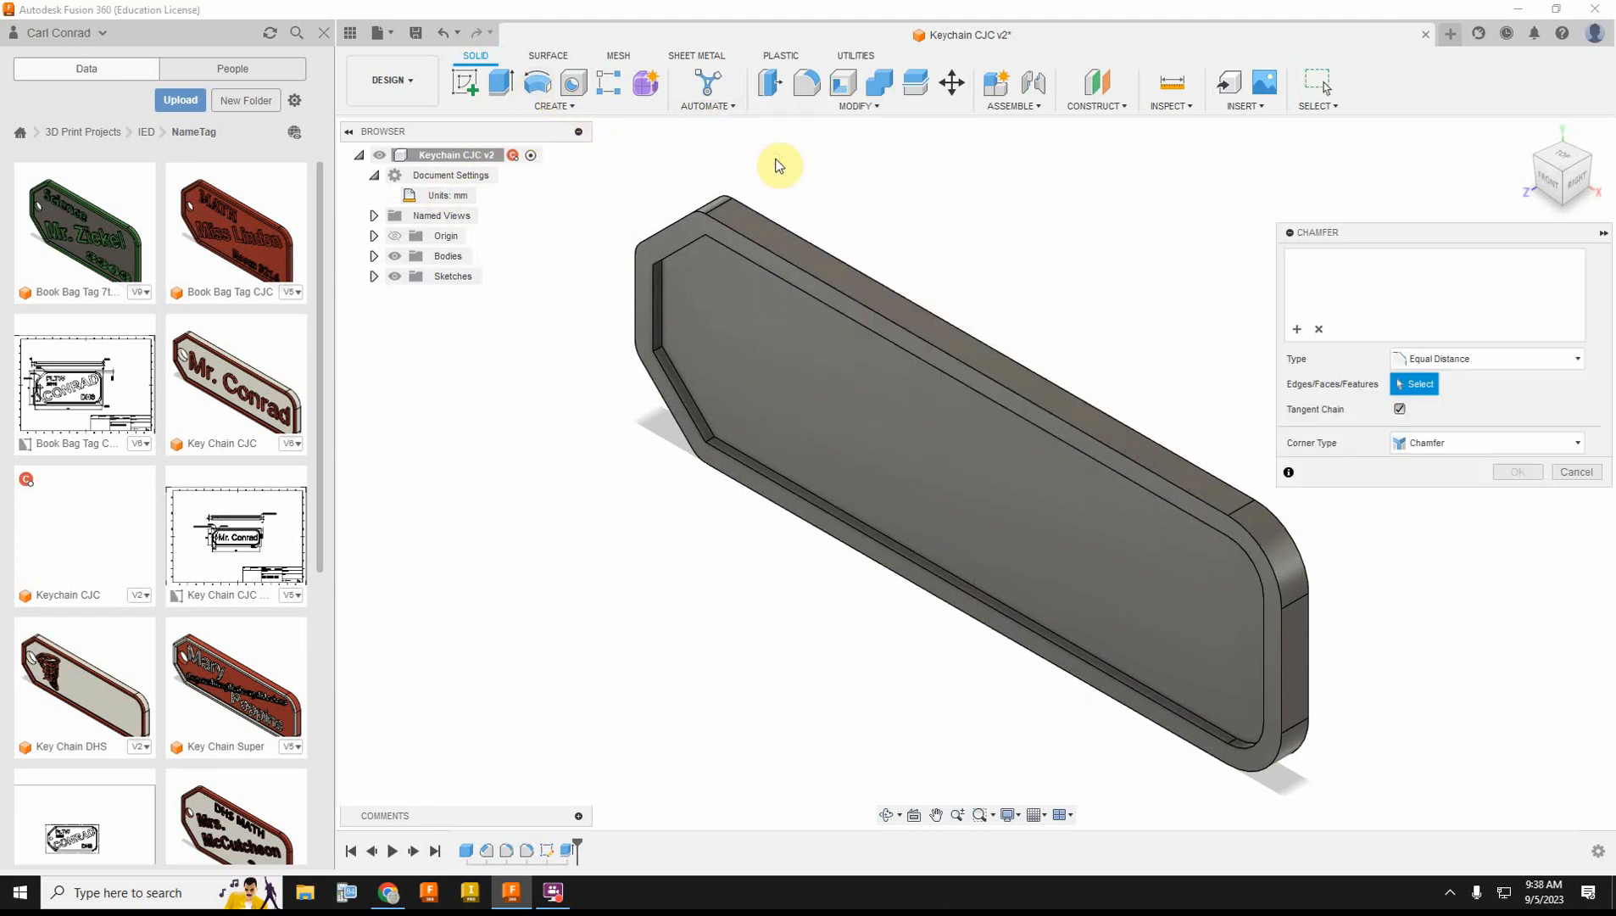
pyautogui.click(679, 246)
pyautogui.write('.6')
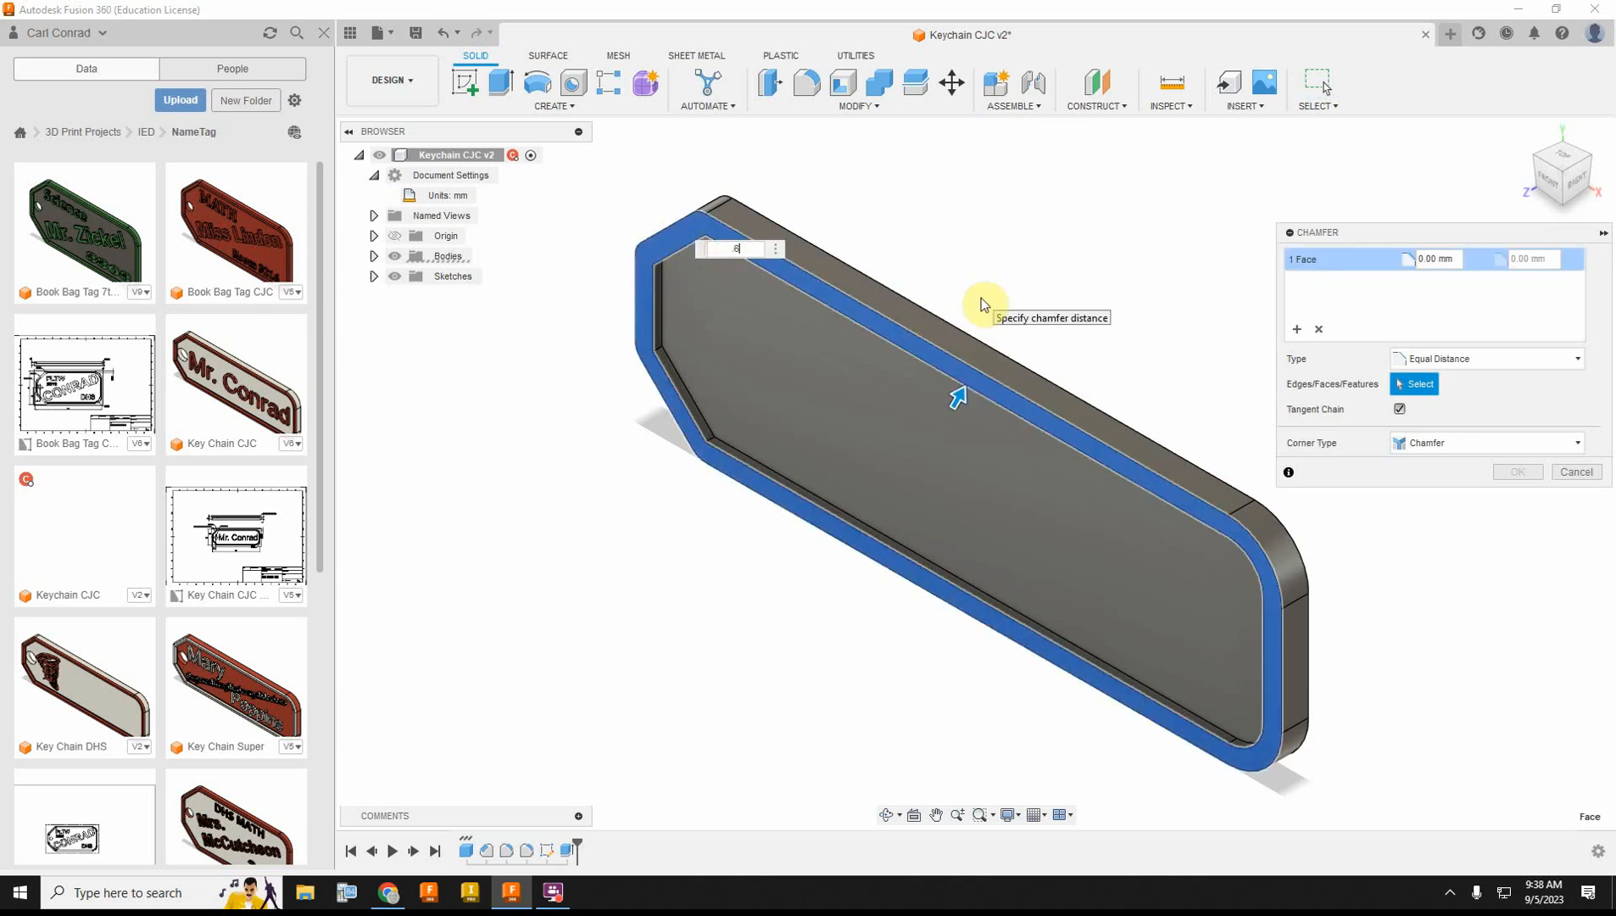
pyautogui.press('Return')
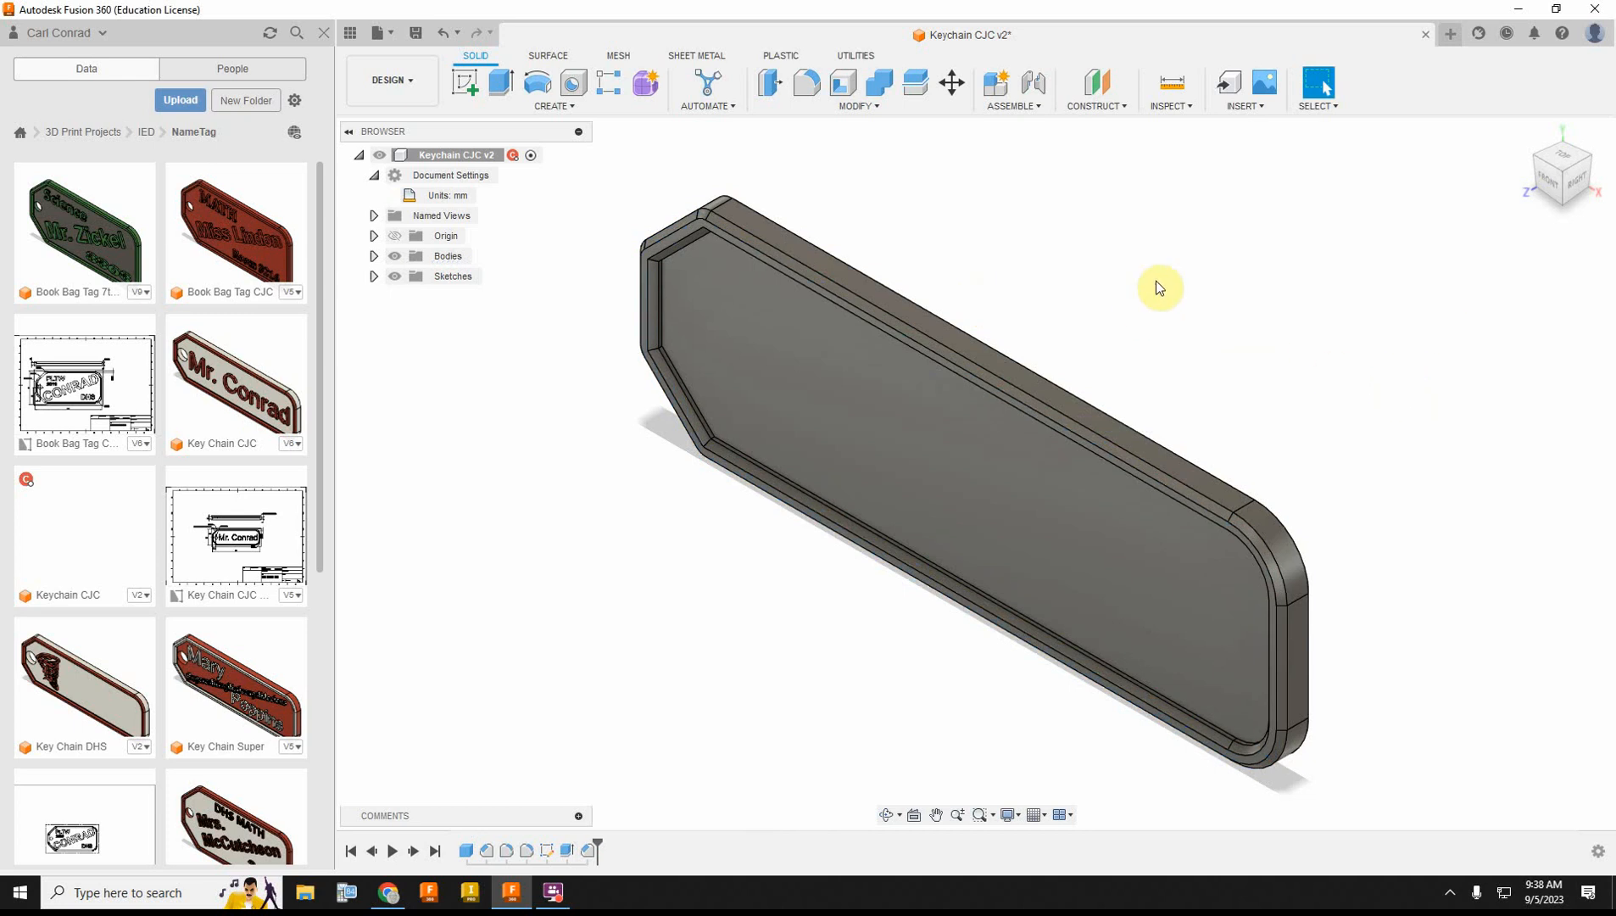
pyautogui.click(1559, 180)
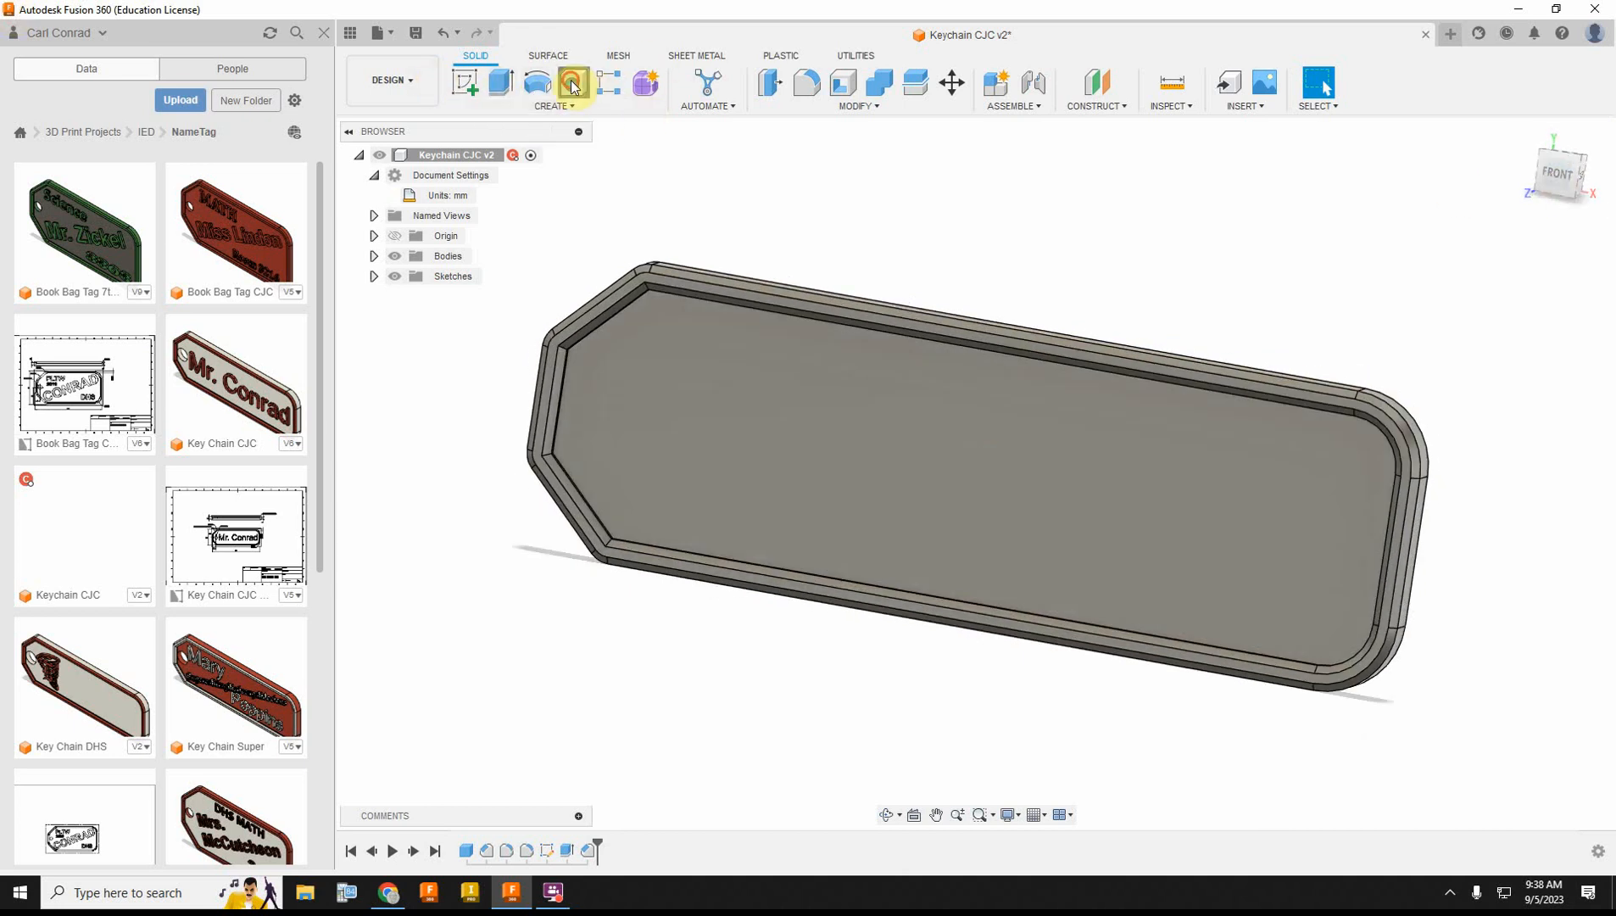
pyautogui.click(572, 82)
pyautogui.click(593, 415)
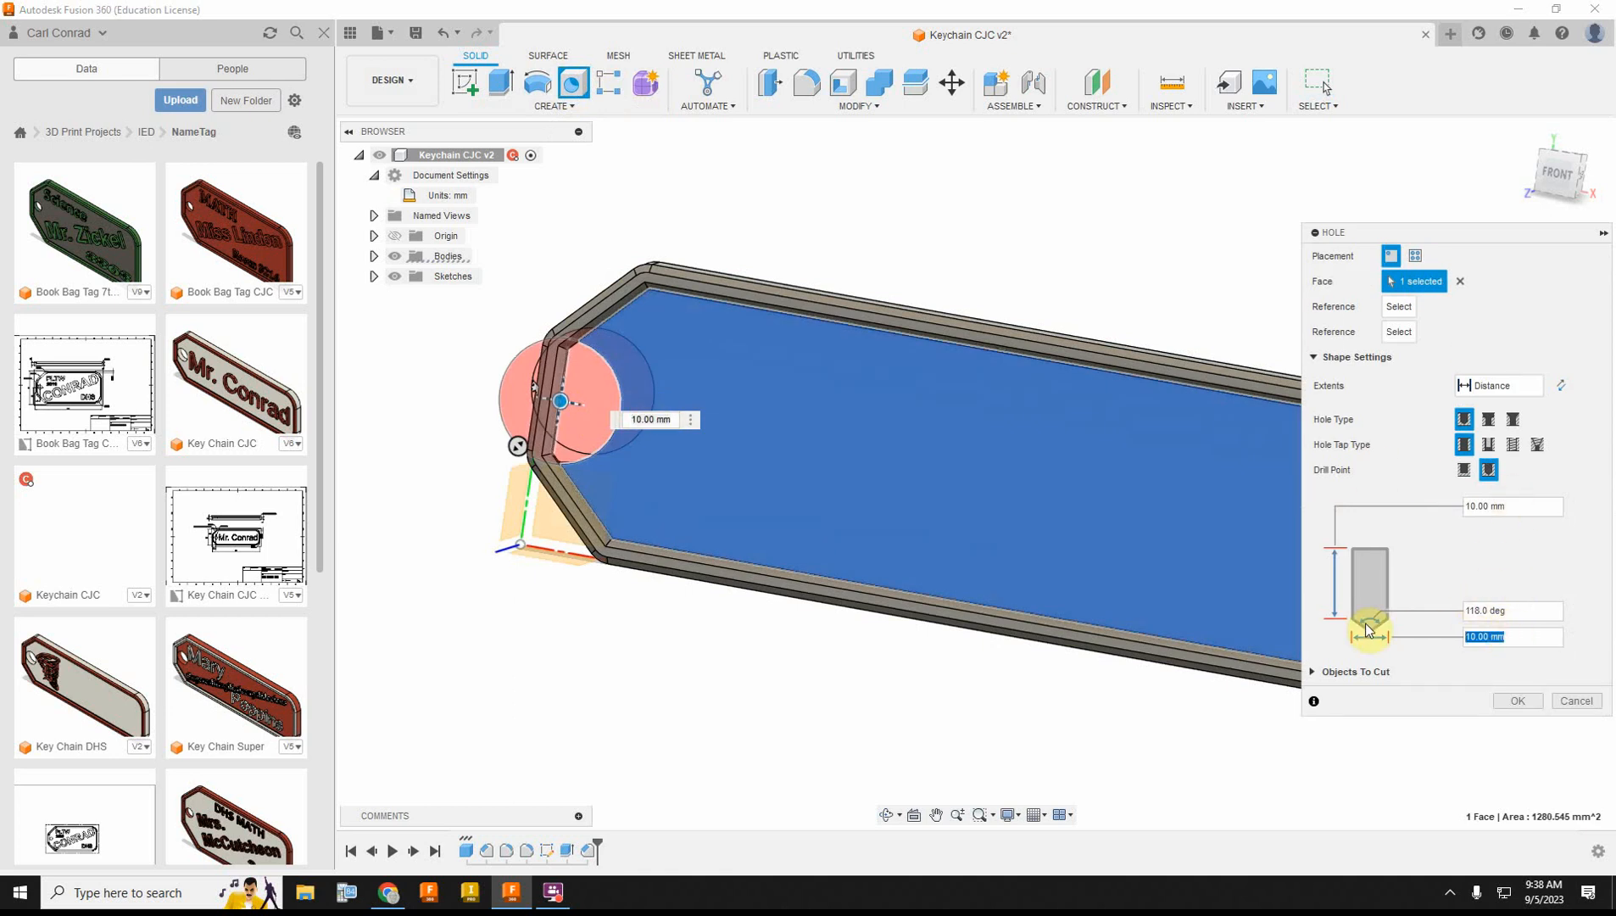
pyautogui.write('6')
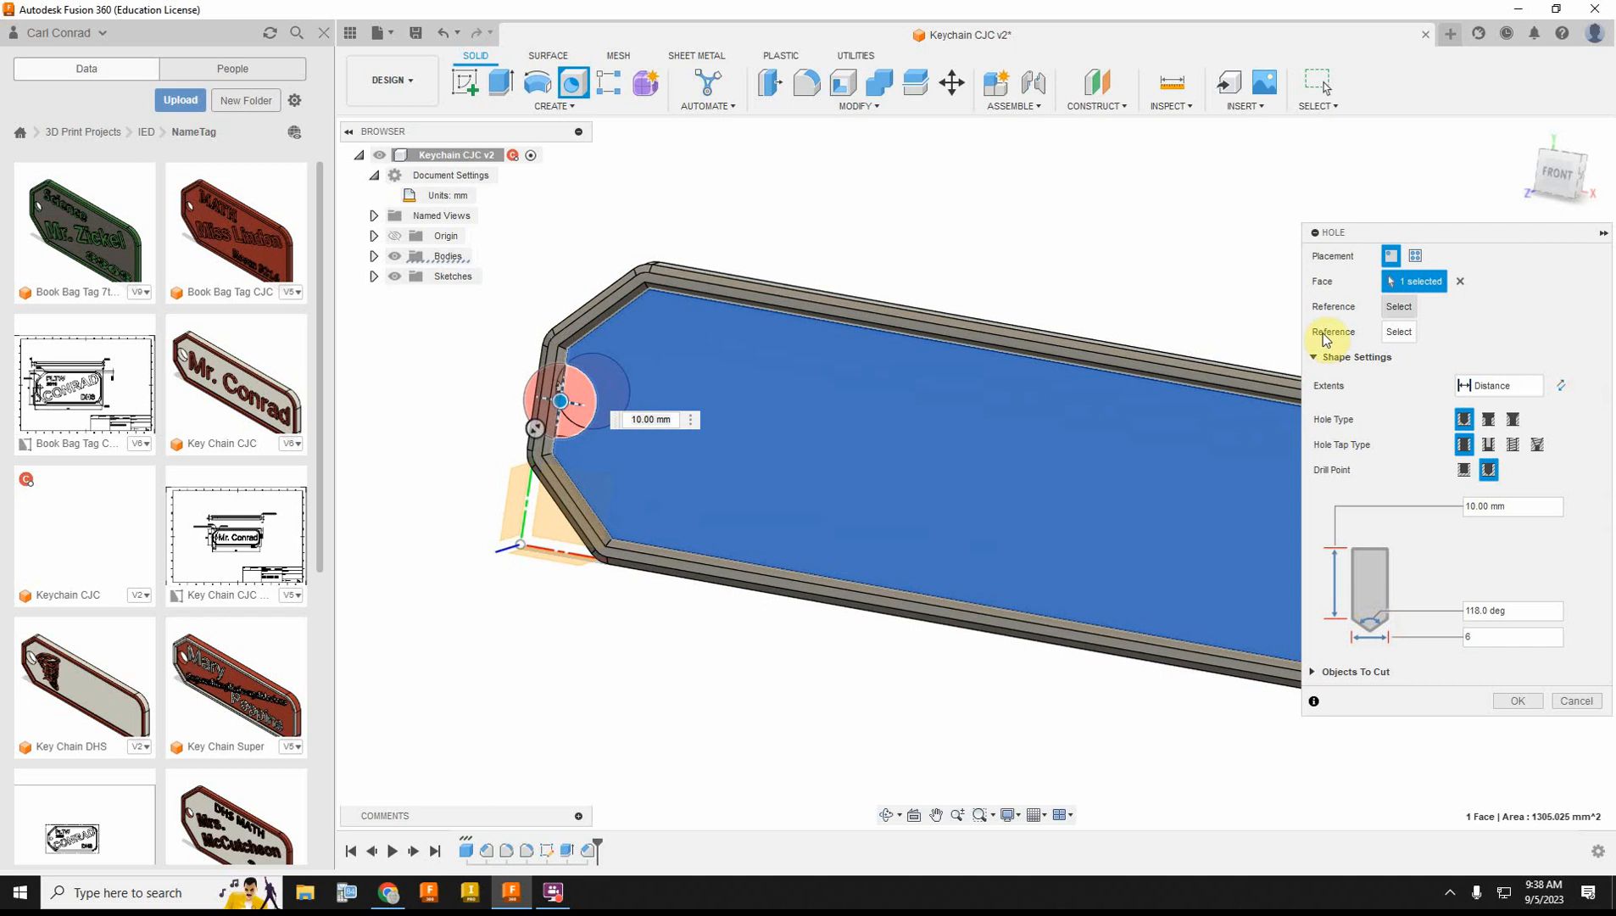
pyautogui.click(536, 550)
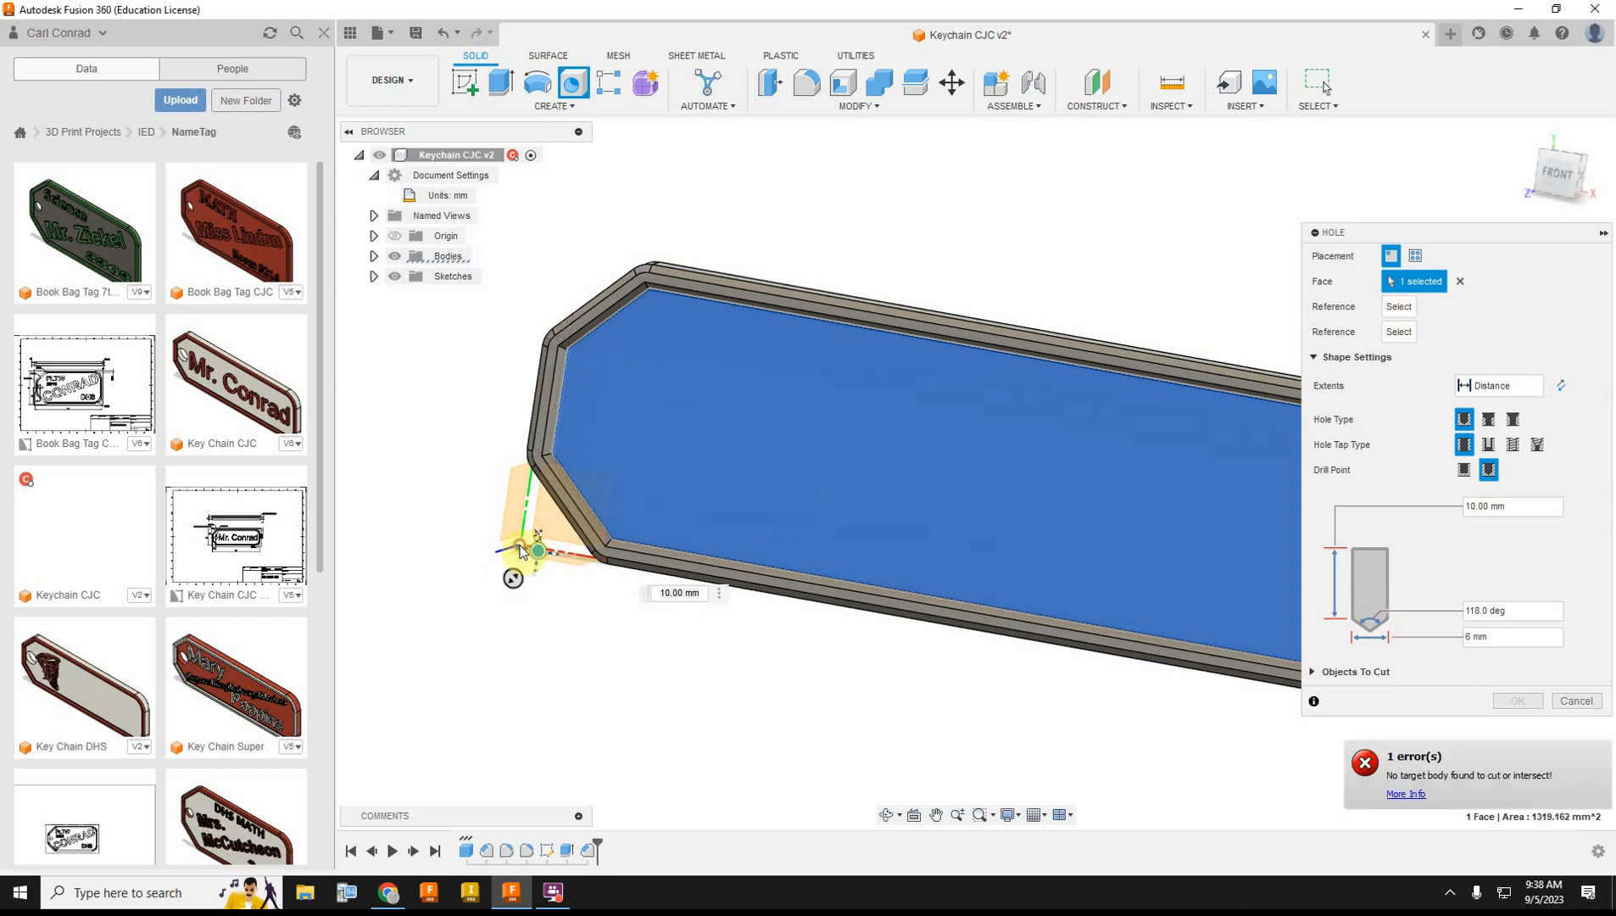
pyautogui.click(711, 587)
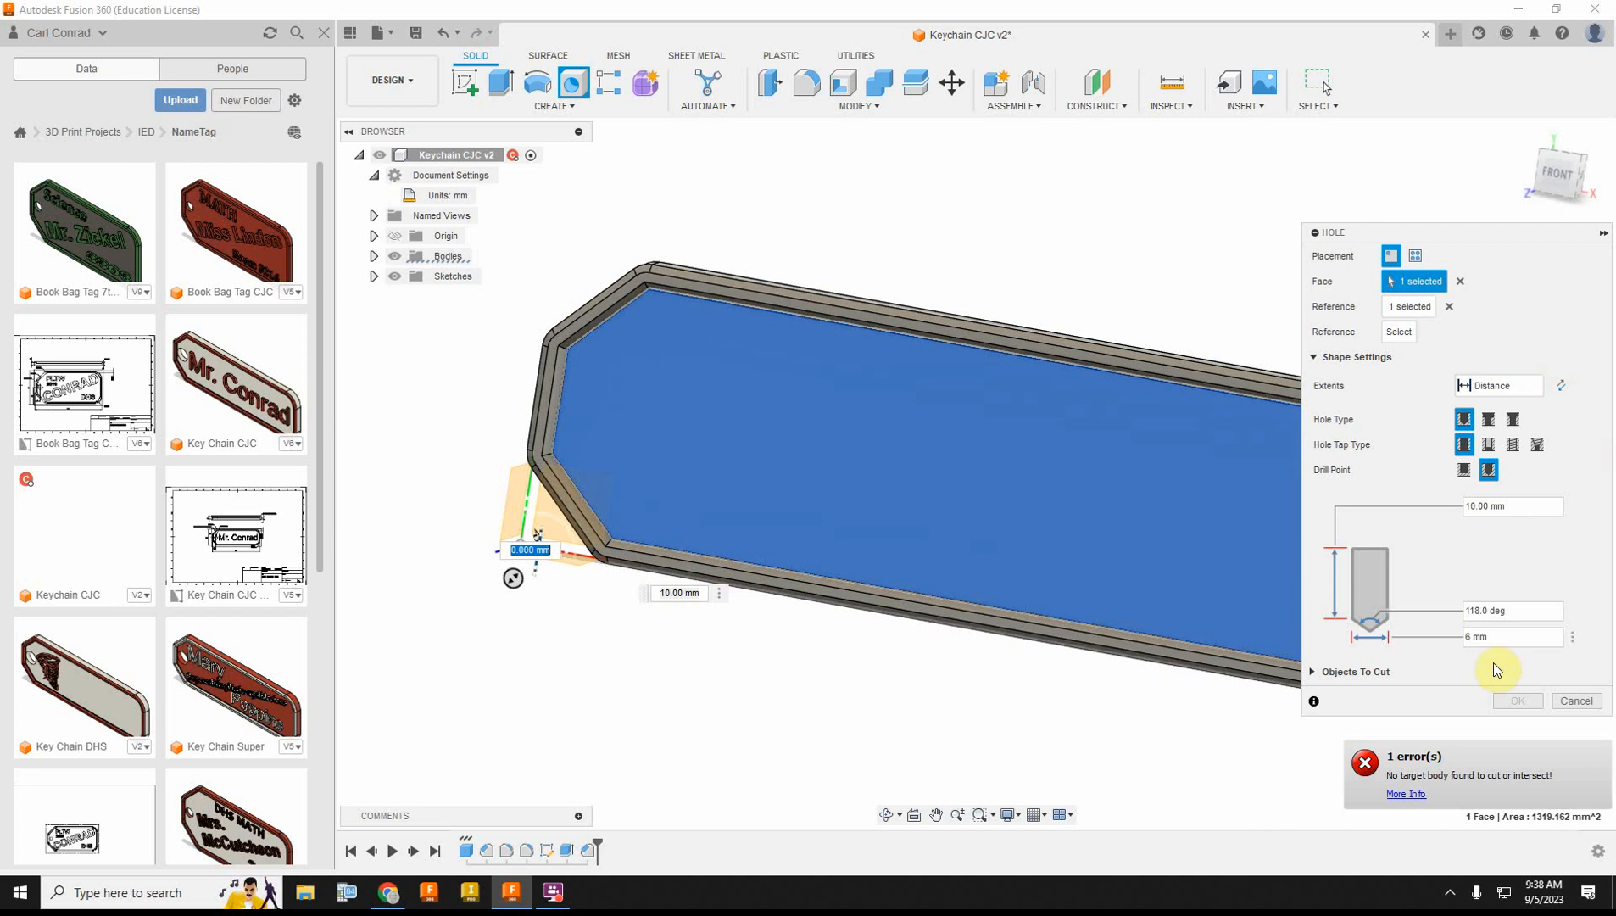
pyautogui.click(1579, 701)
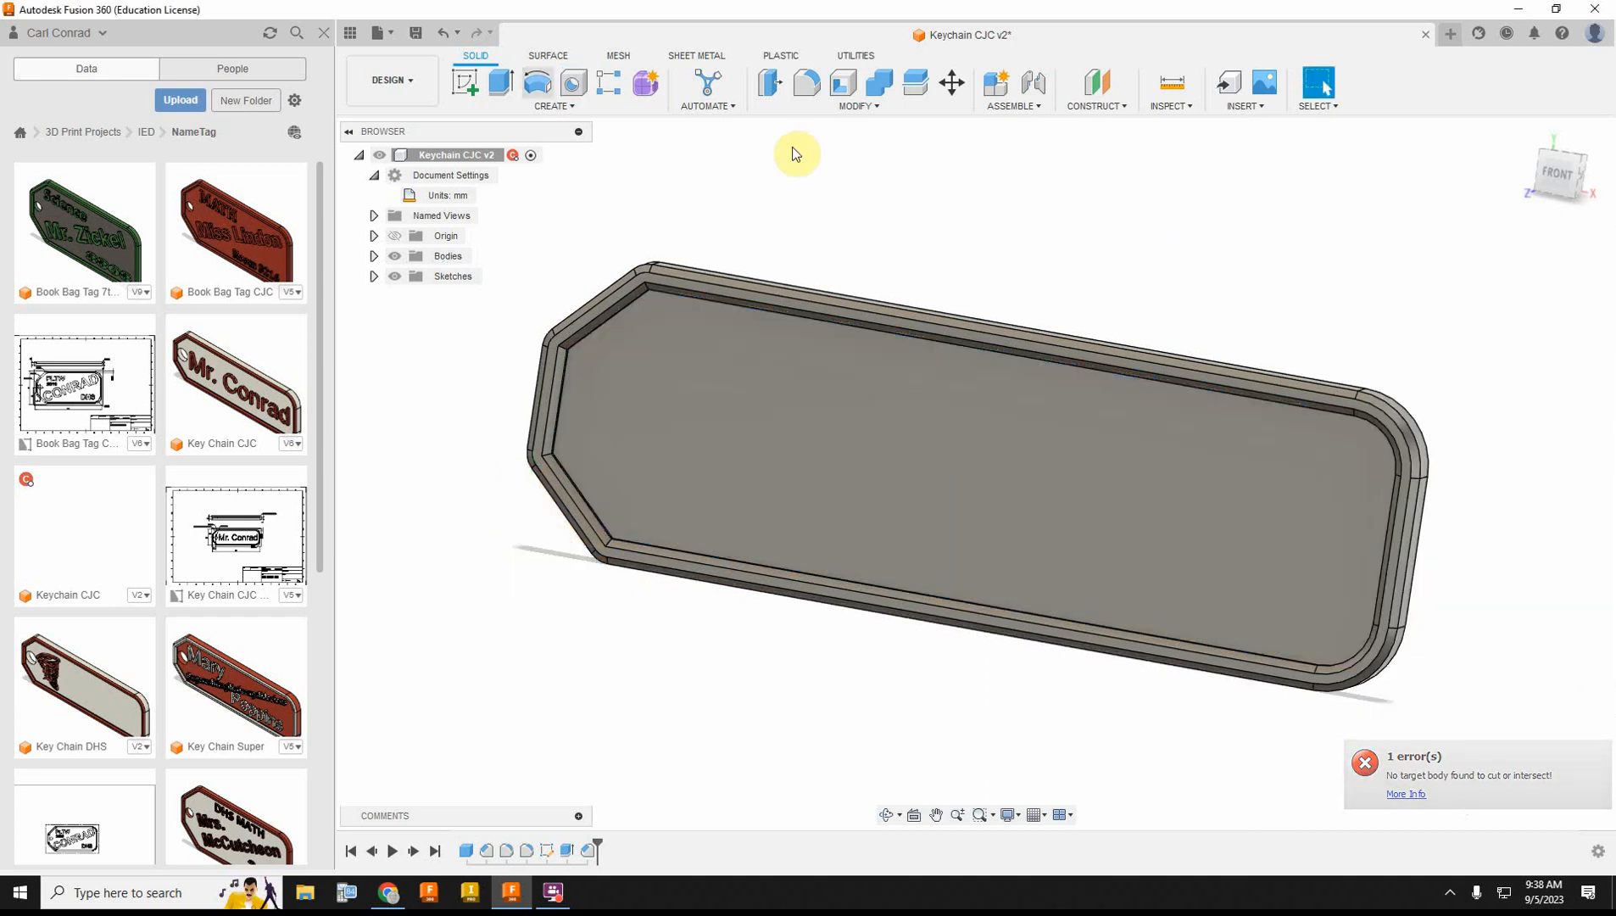
# Step: Cut a 6 mm hole through all in the recessed face, 12 mm from the lower long edge and 5 mm from the chamfered end's edge
pyautogui.click(574, 85)
pyautogui.click(652, 419)
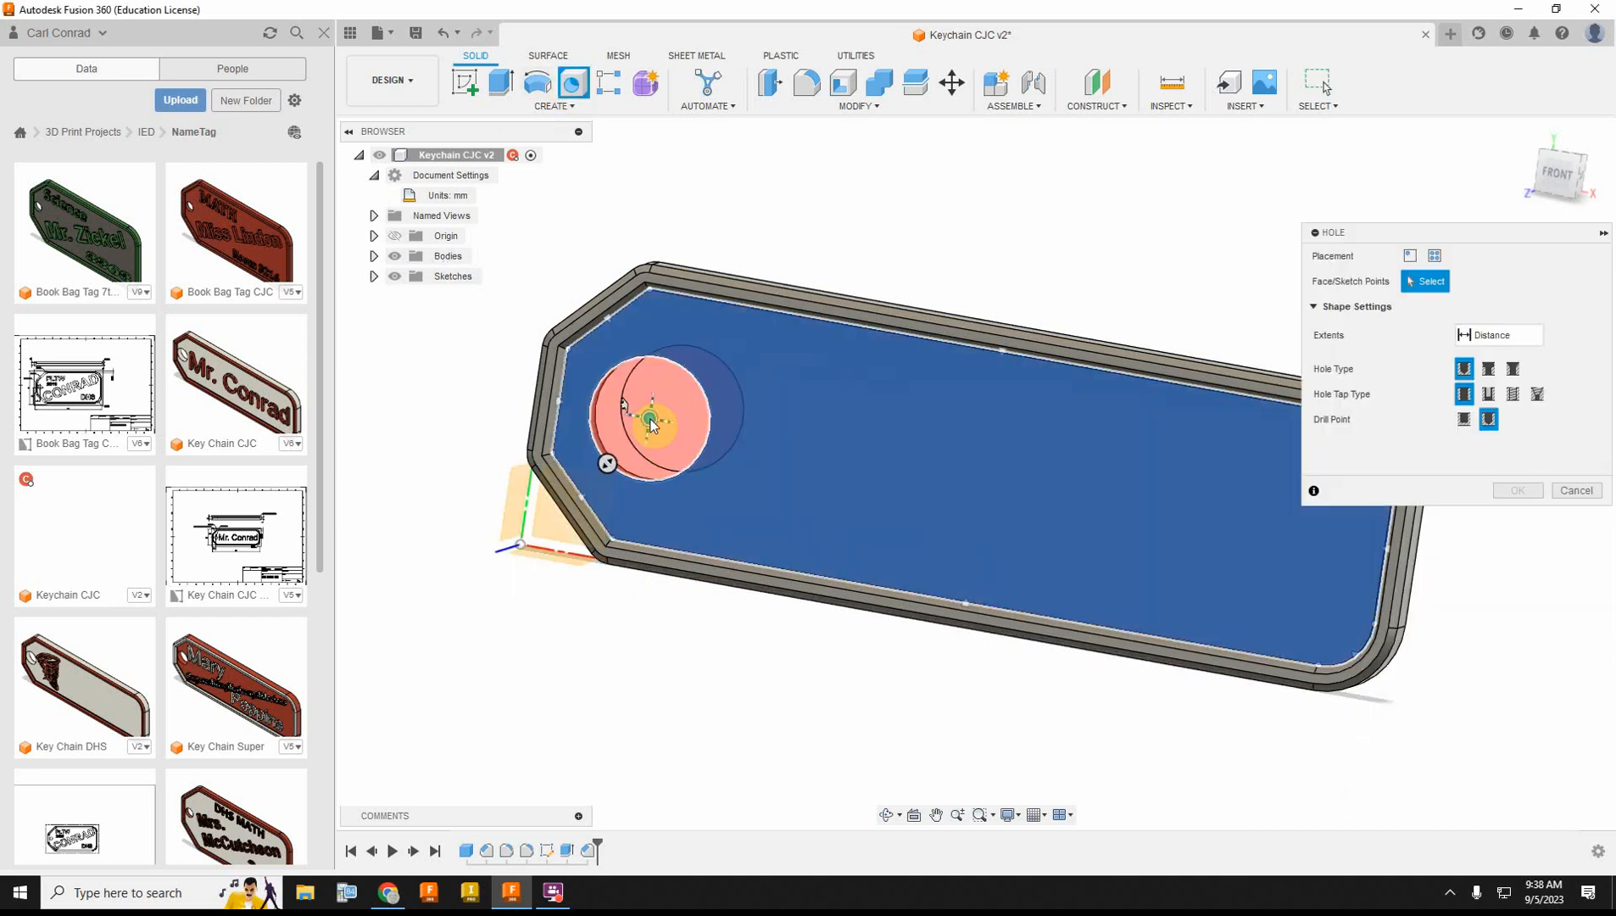
pyautogui.click(1521, 638)
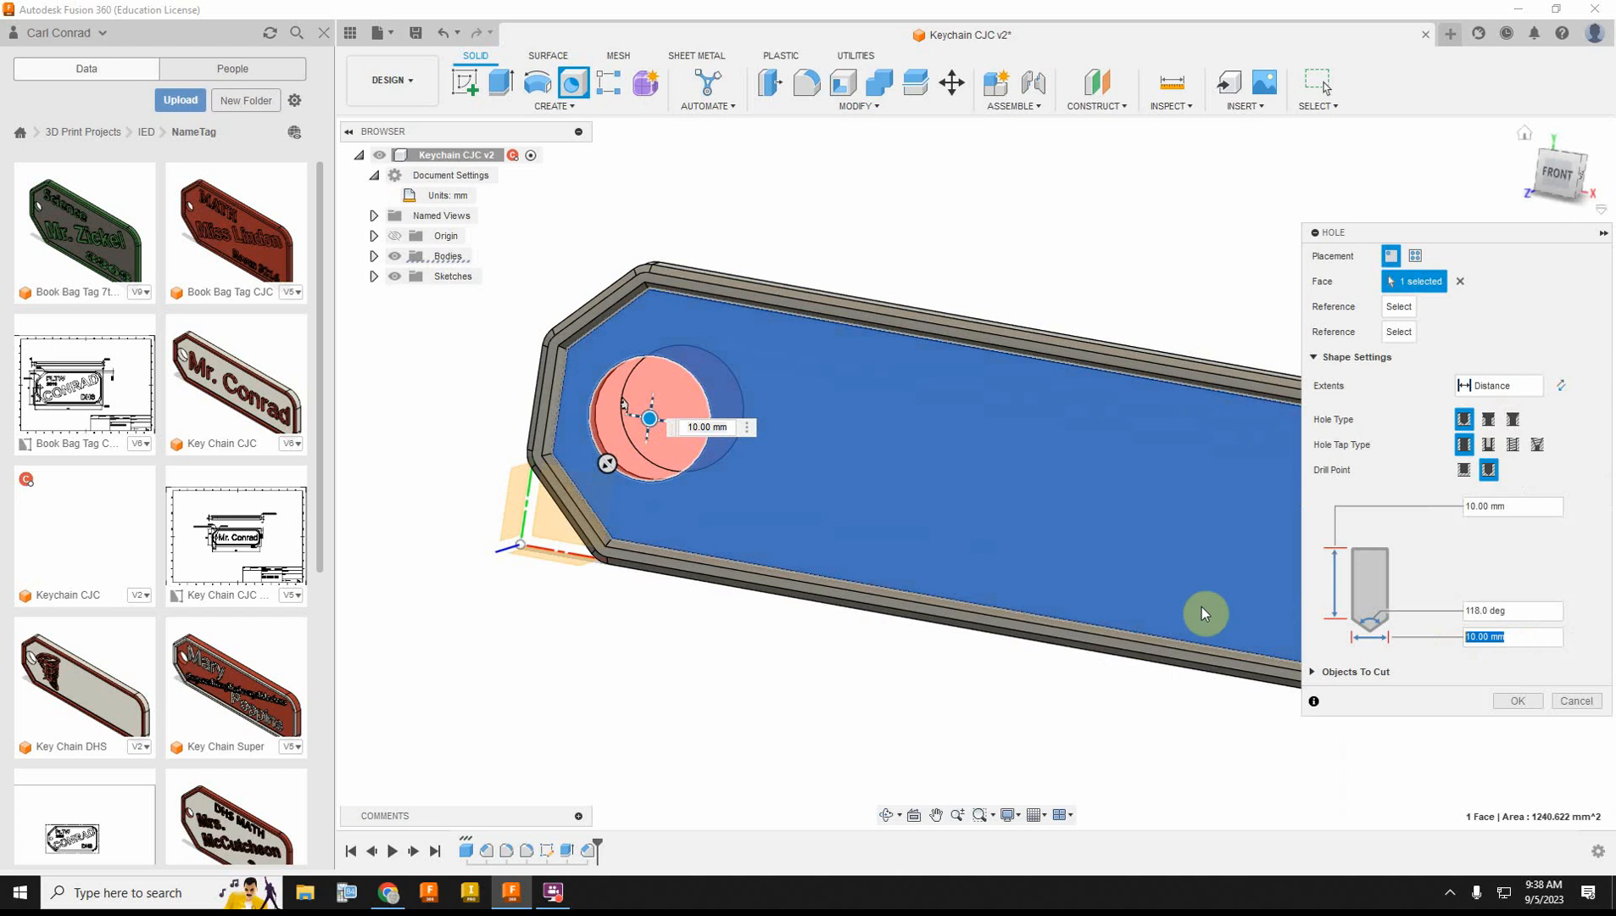
pyautogui.write('6')
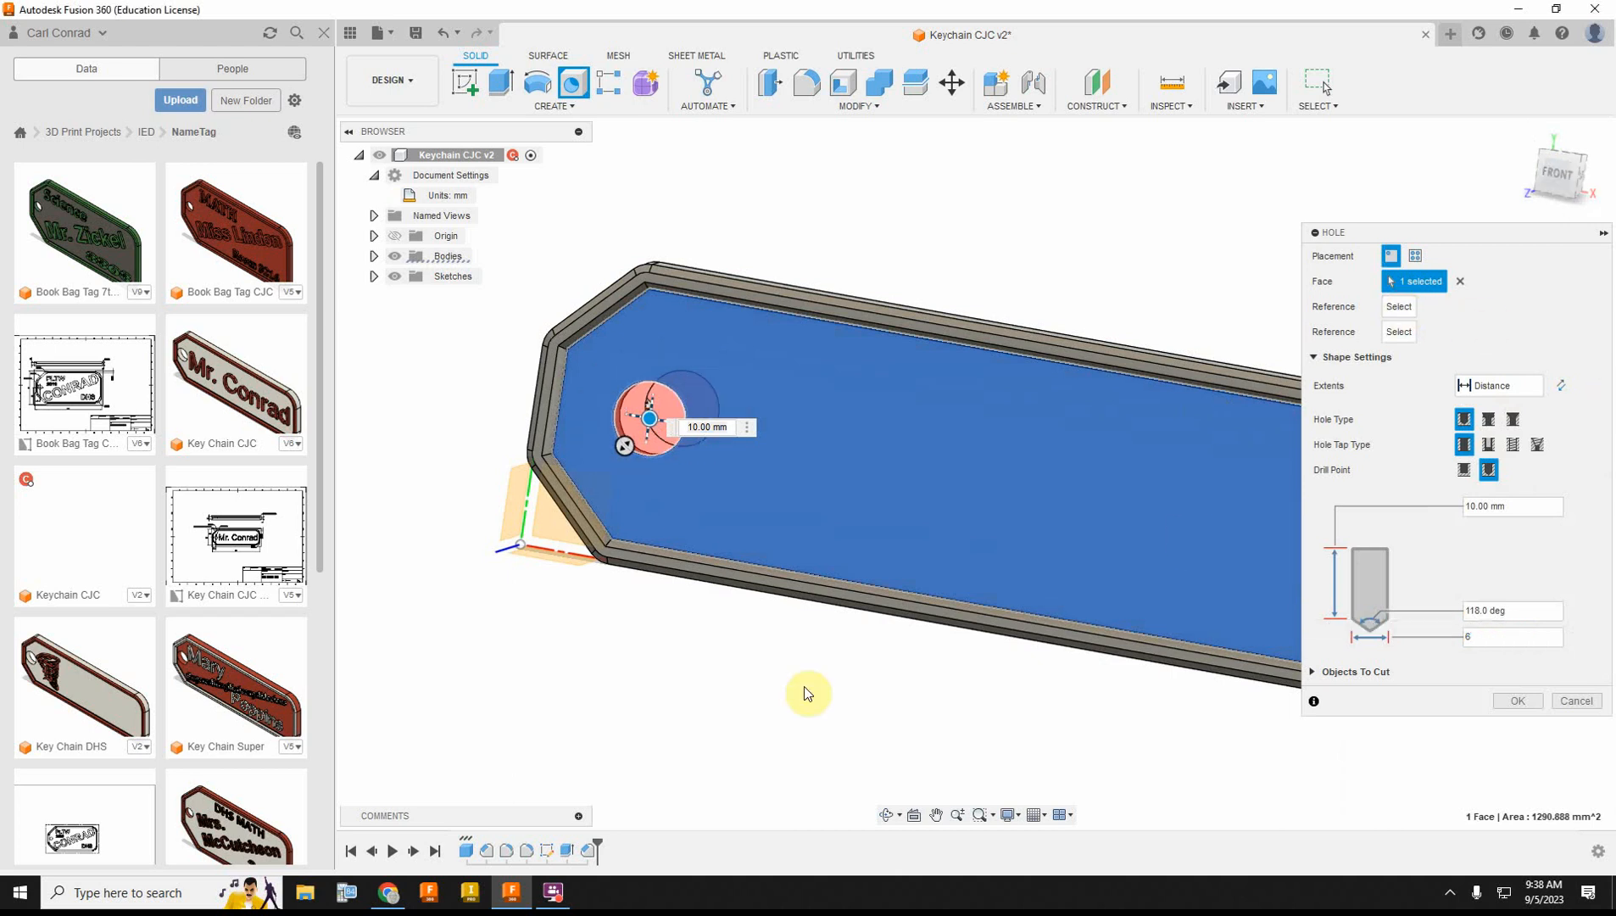
pyautogui.click(724, 591)
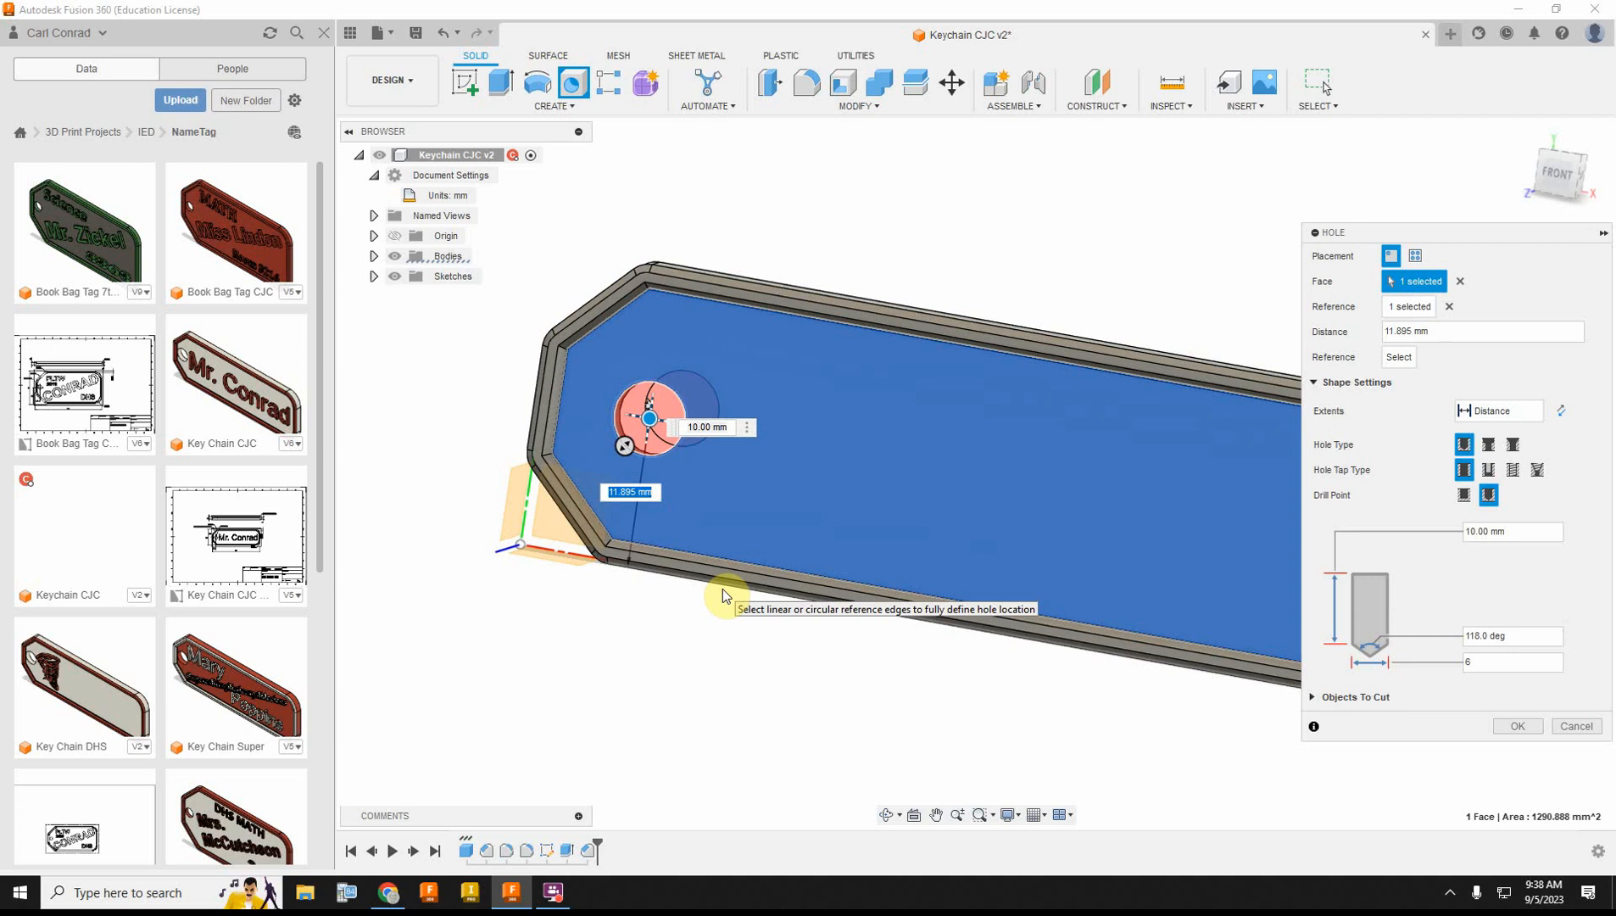
pyautogui.write('12')
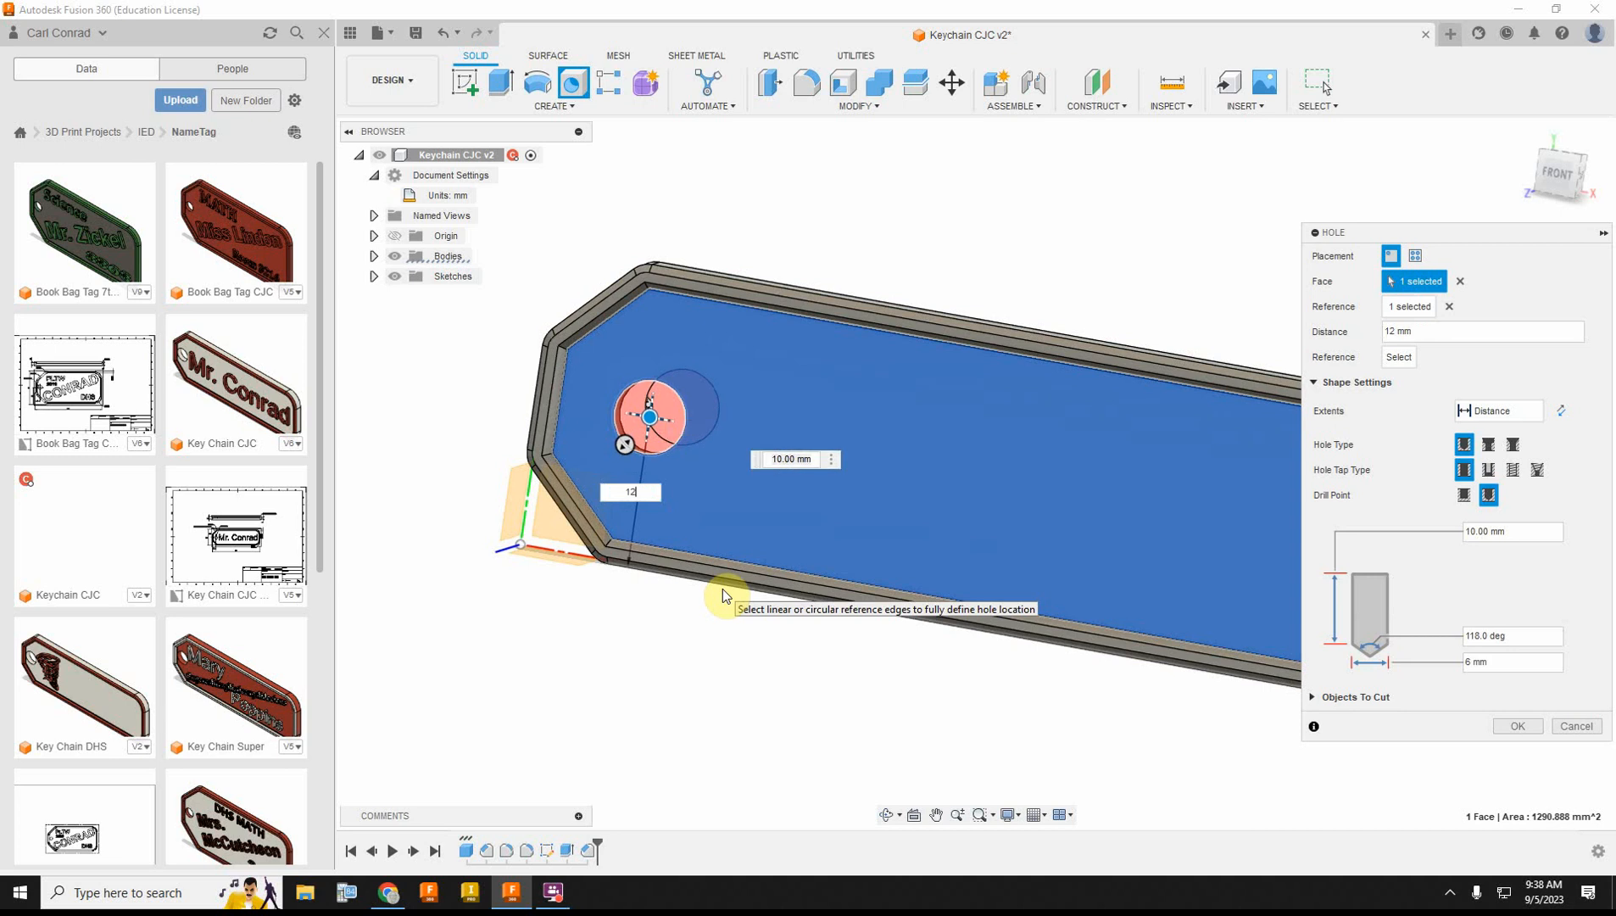
pyautogui.click(529, 382)
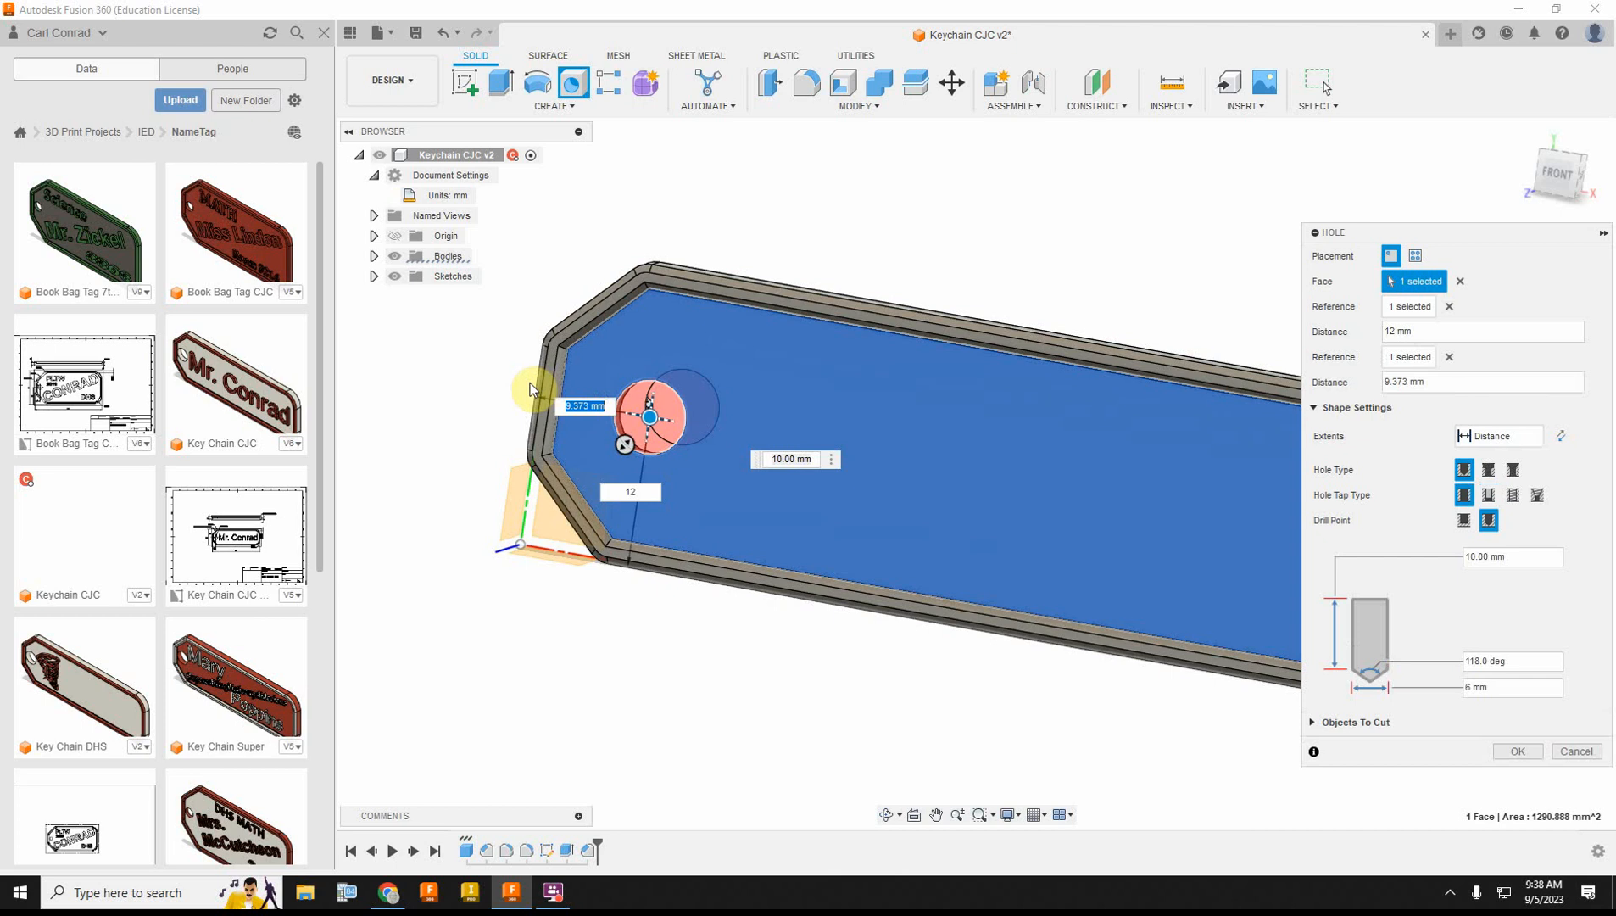
pyautogui.write('5')
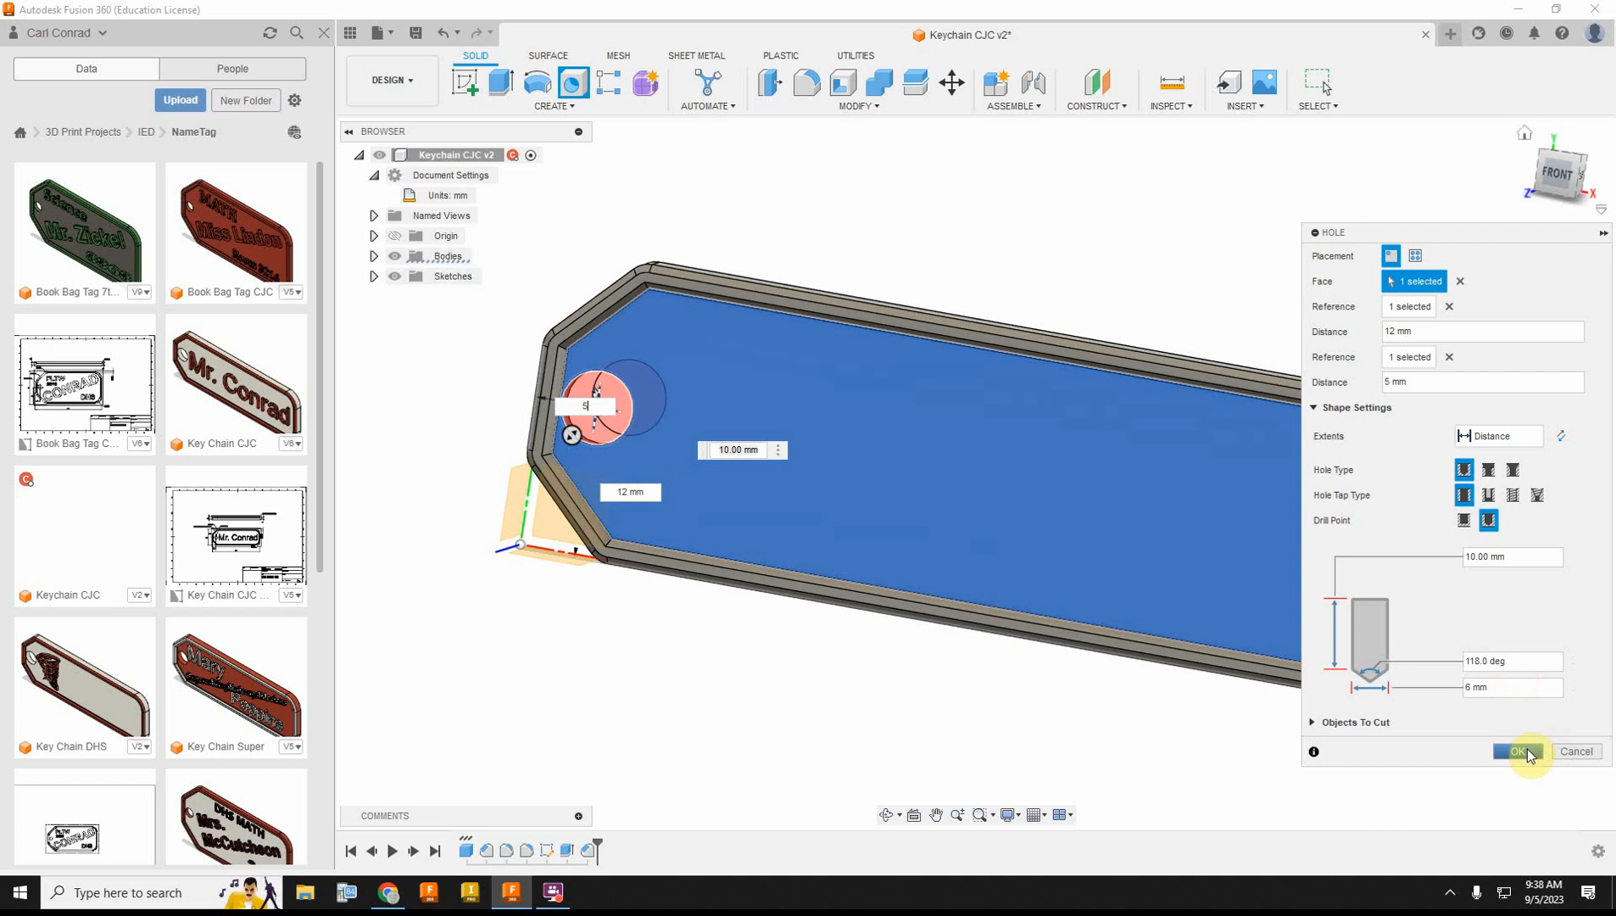
pyautogui.click(1499, 437)
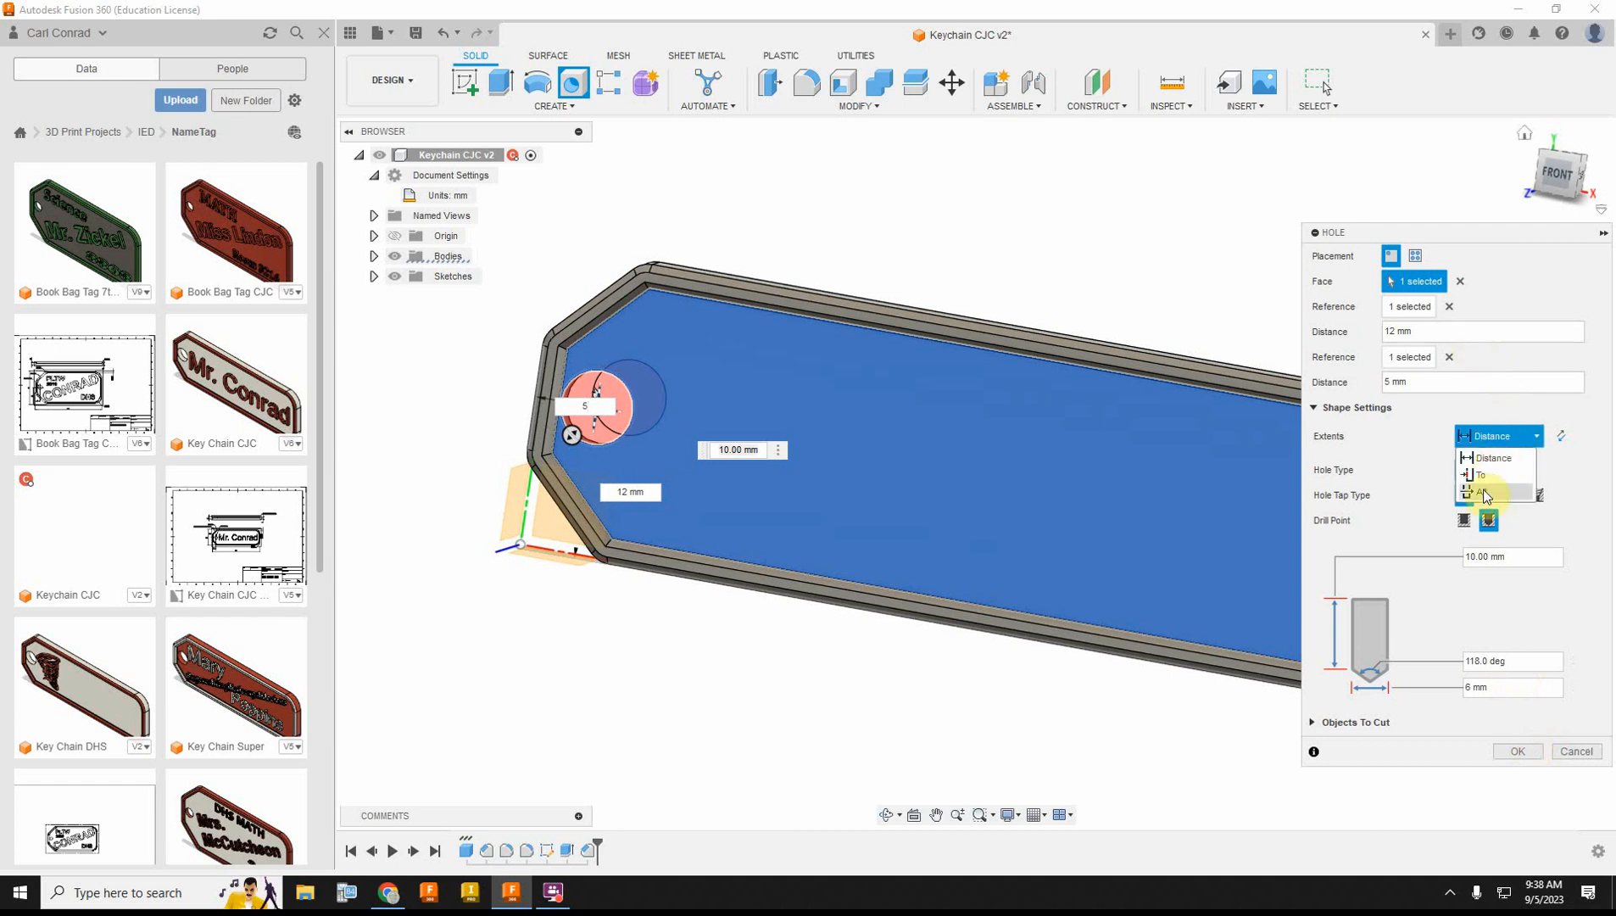
pyautogui.click(1484, 492)
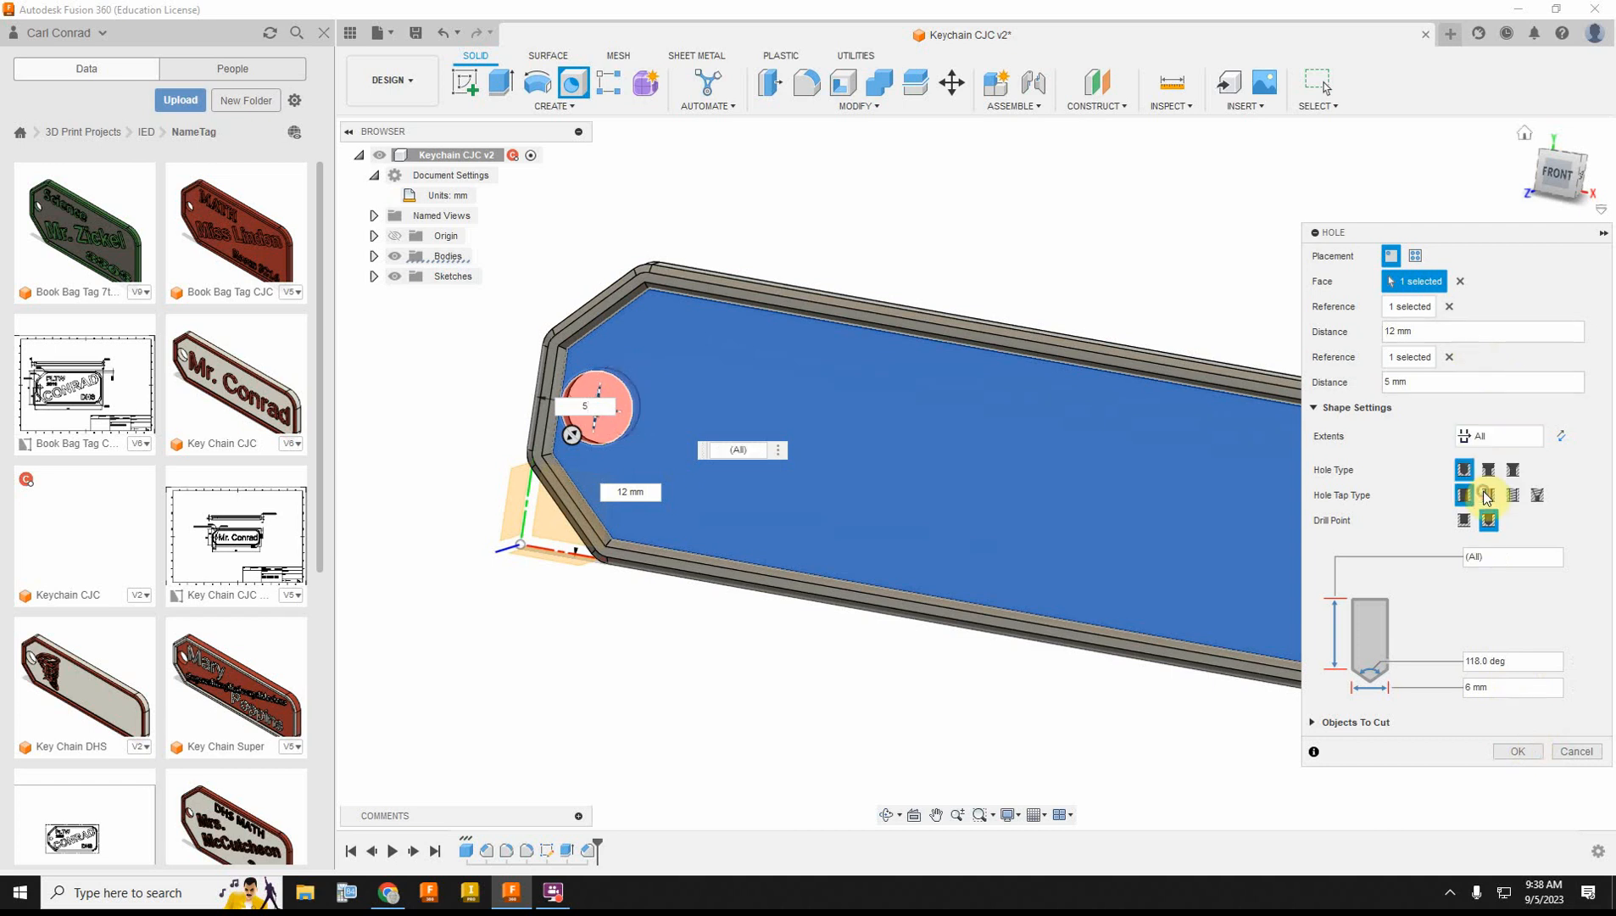
pyautogui.click(1518, 752)
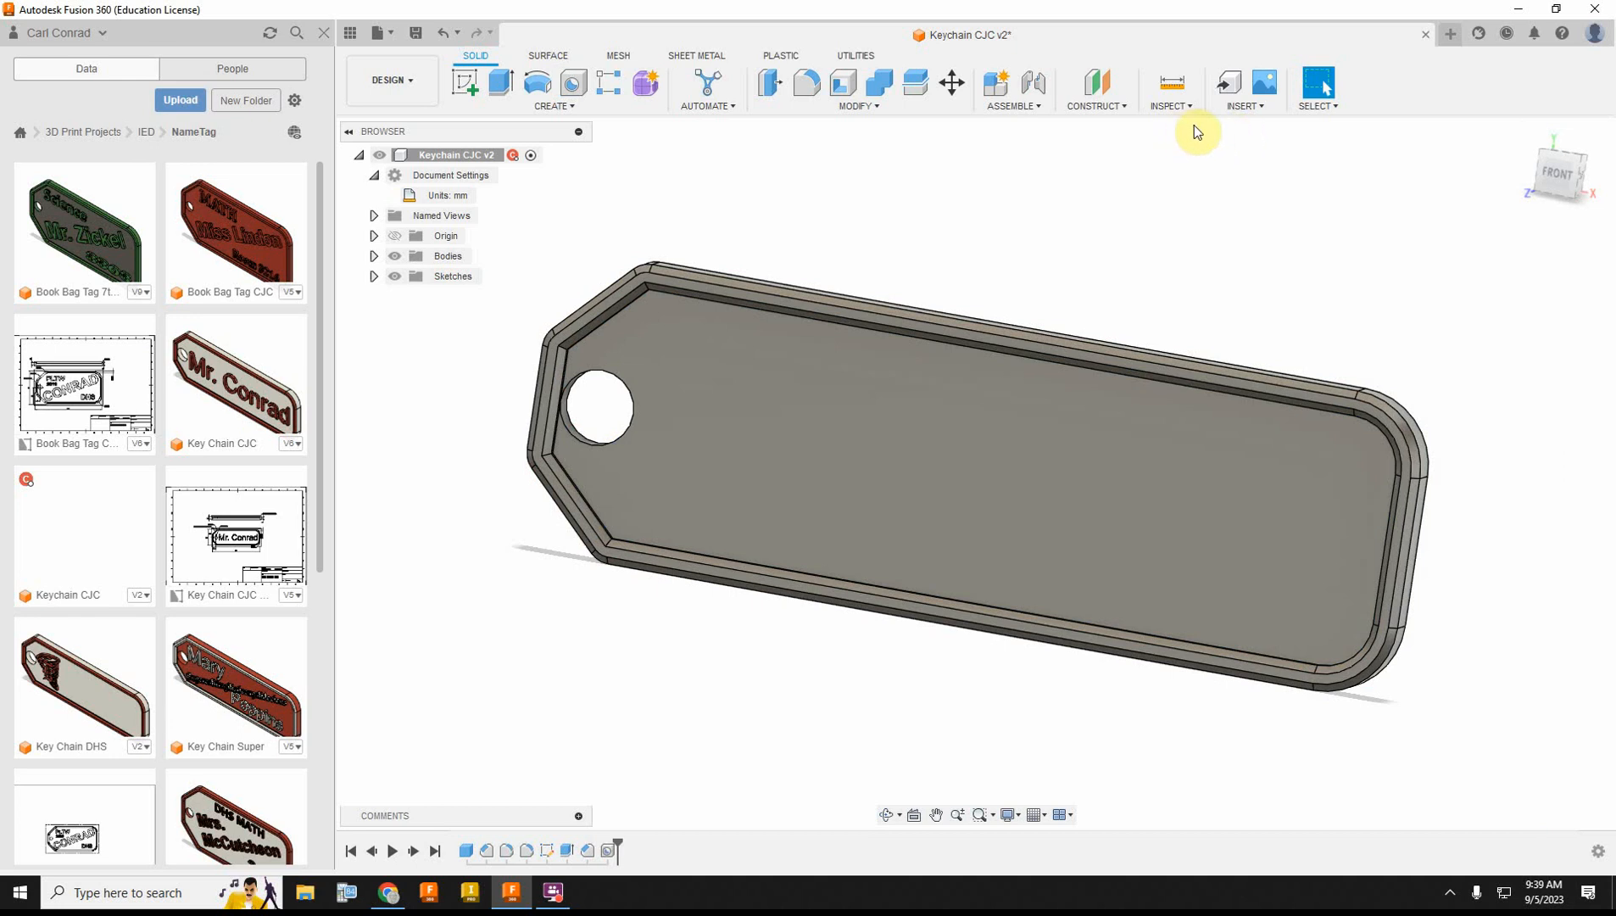
# Step: Start a sketch on the tag's recessed face and place a rectangular text frame between the key ring hole and the rounded end
pyautogui.click(569, 106)
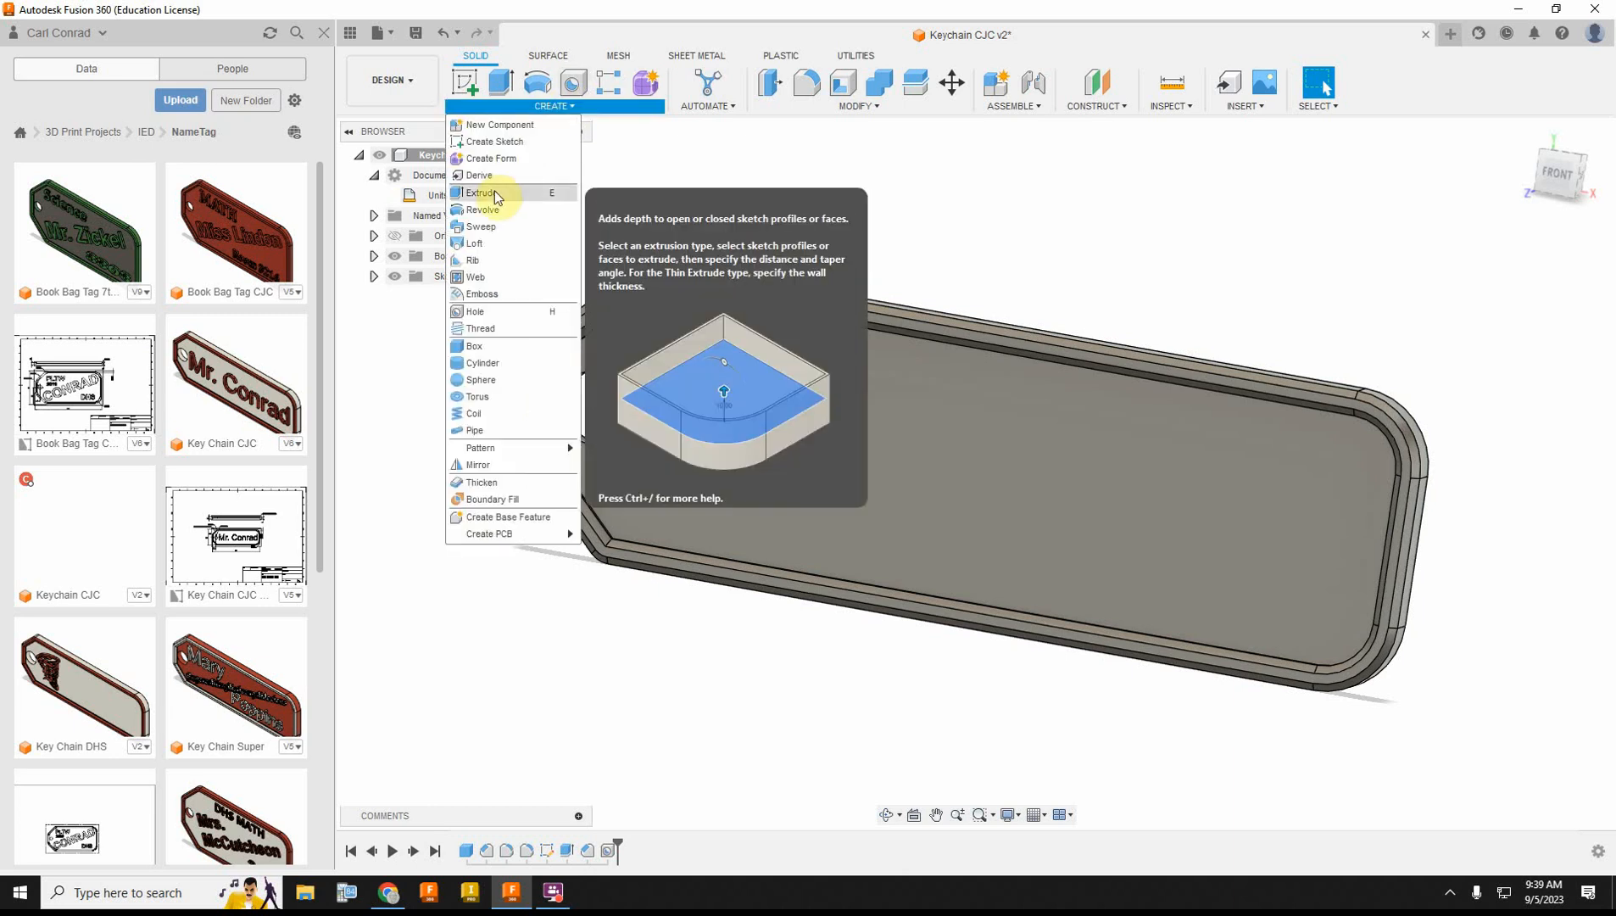
pyautogui.click(494, 142)
pyautogui.click(863, 462)
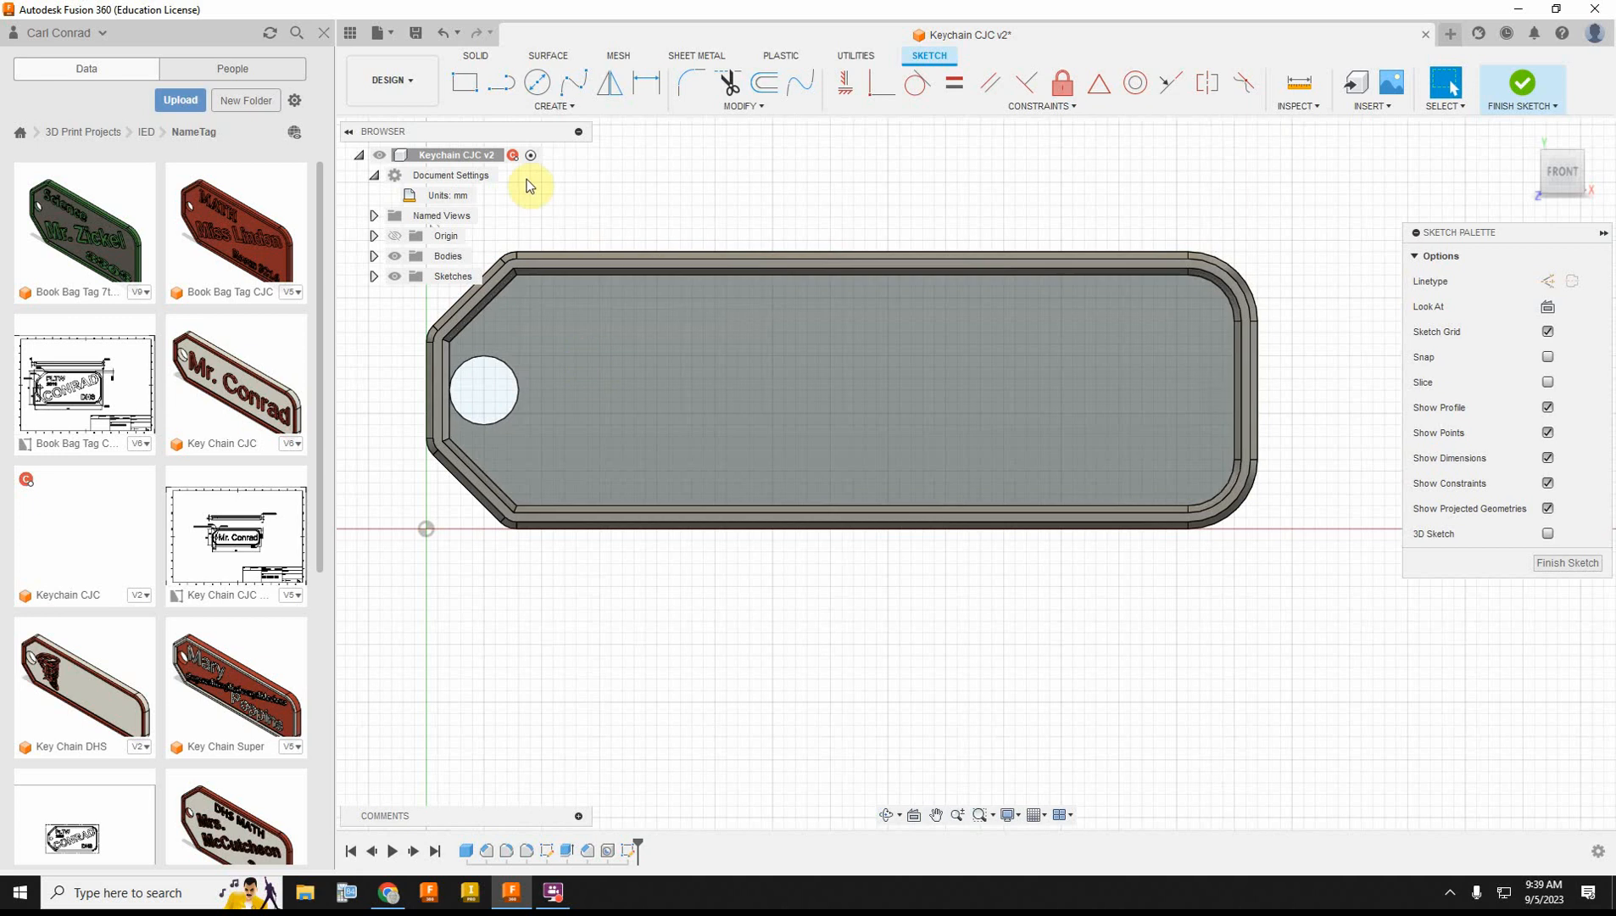
pyautogui.click(564, 108)
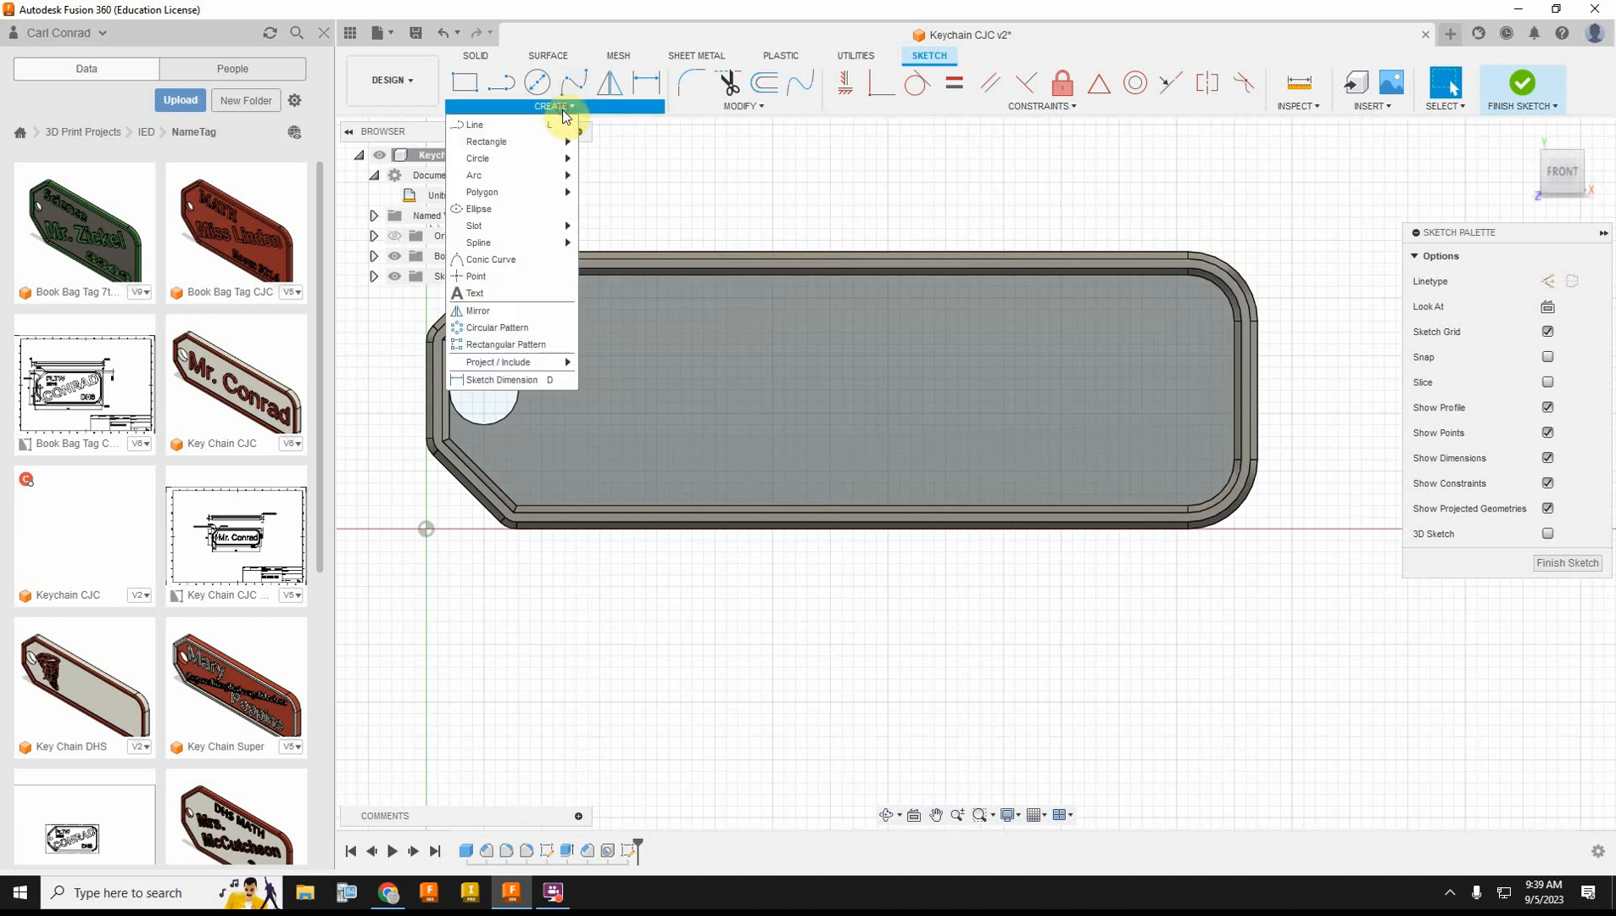
pyautogui.click(479, 292)
pyautogui.click(545, 307)
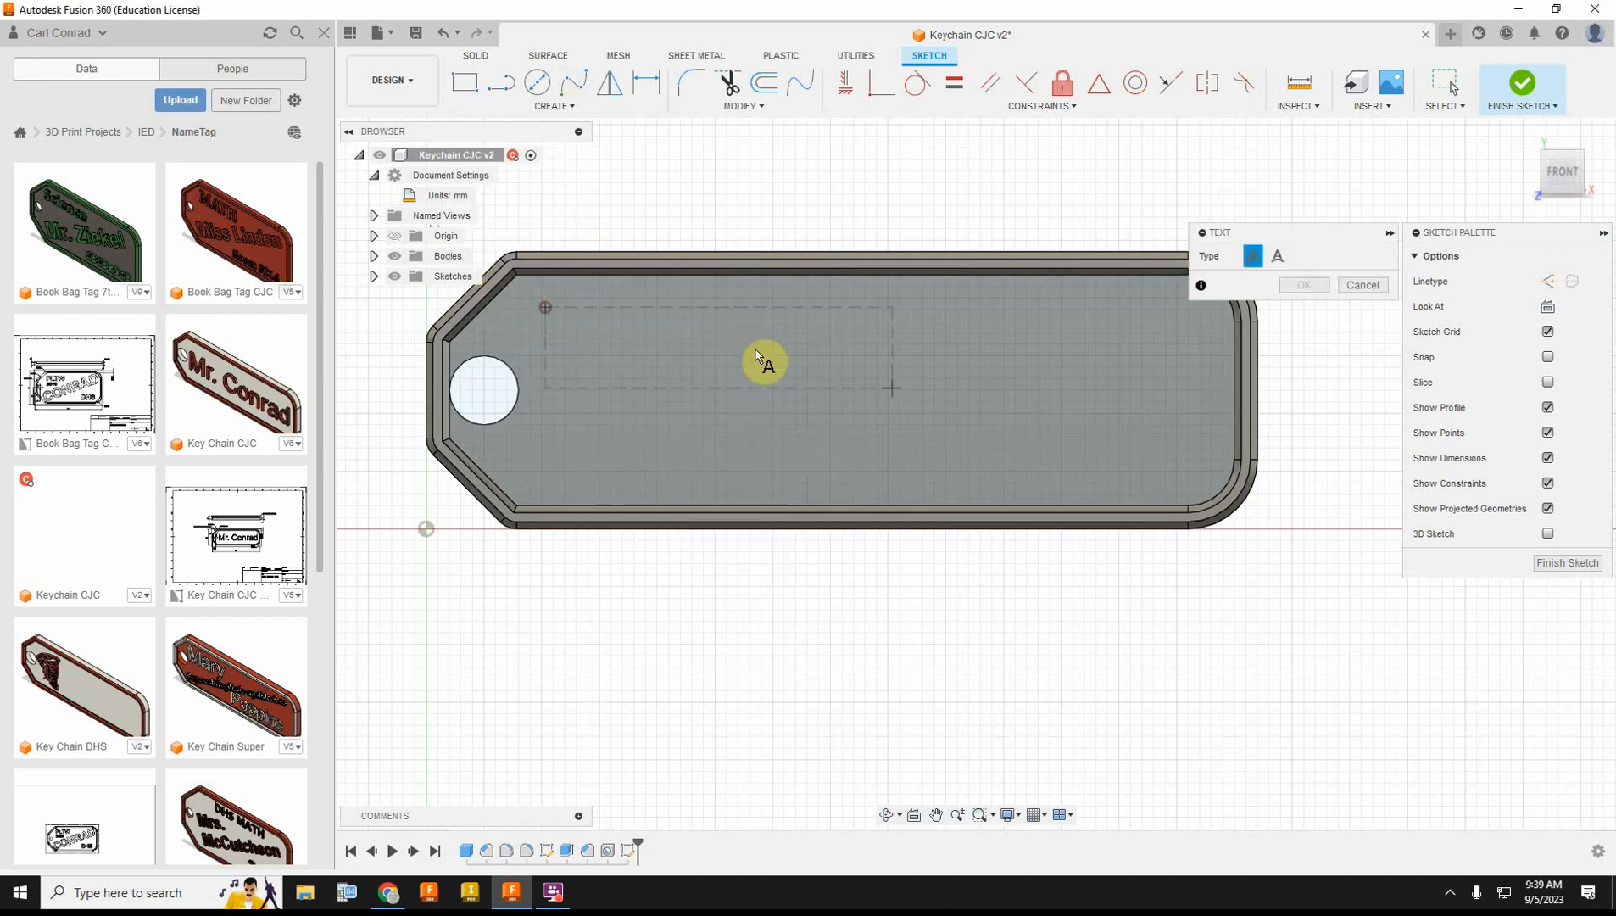
pyautogui.click(1179, 479)
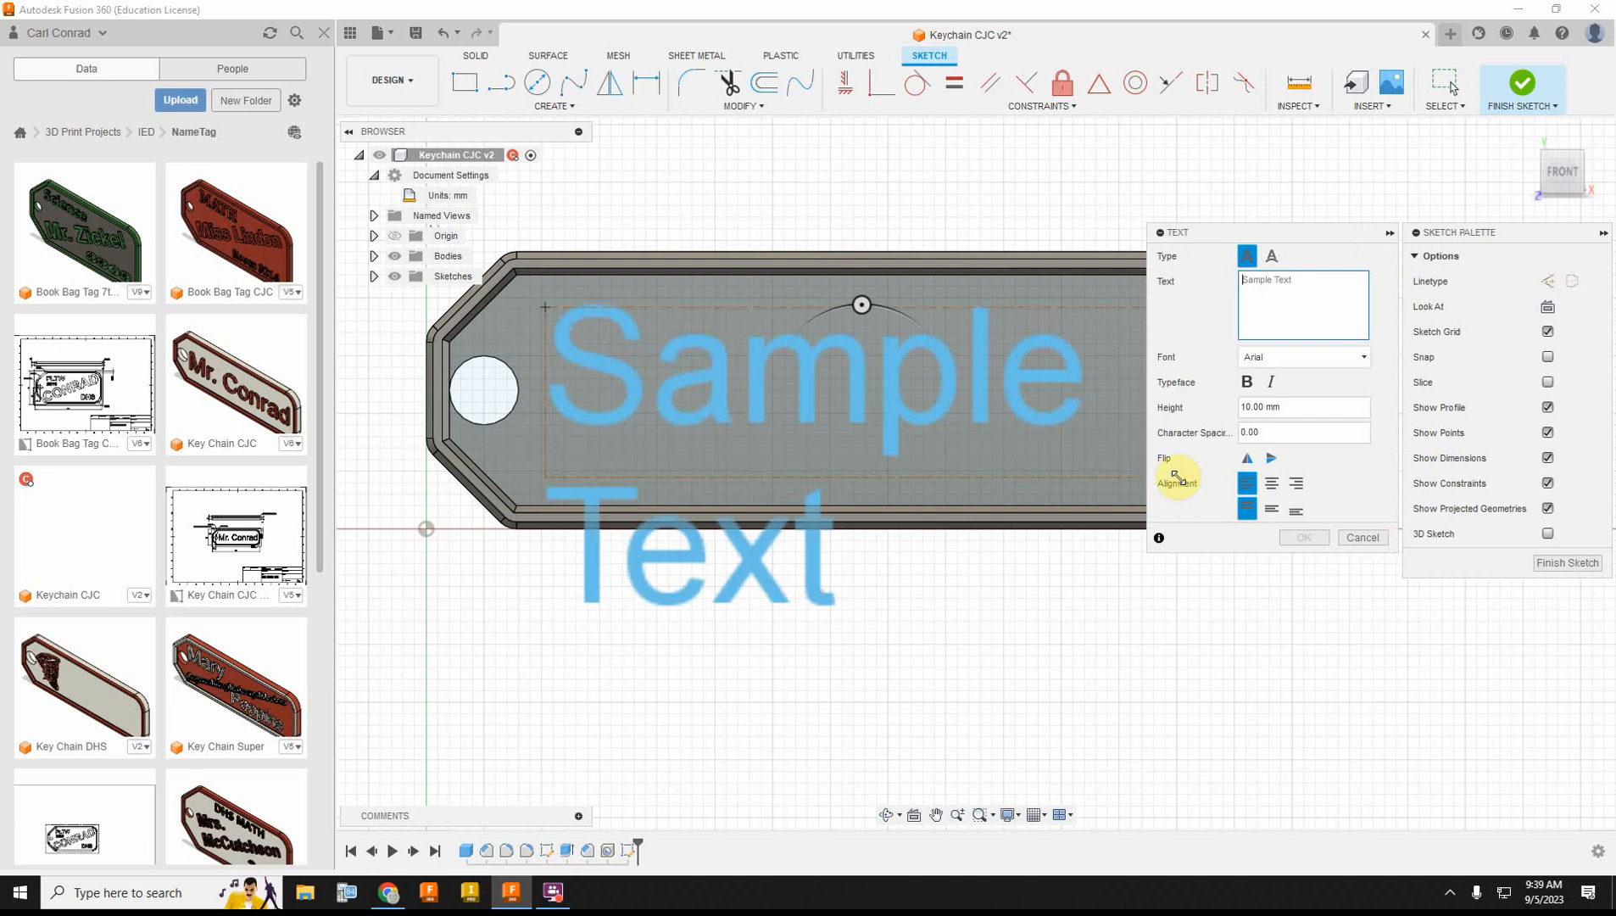
# Step: Set the text height to 7 mm and align the text to the centre and middle of its frame
pyautogui.click(1291, 406)
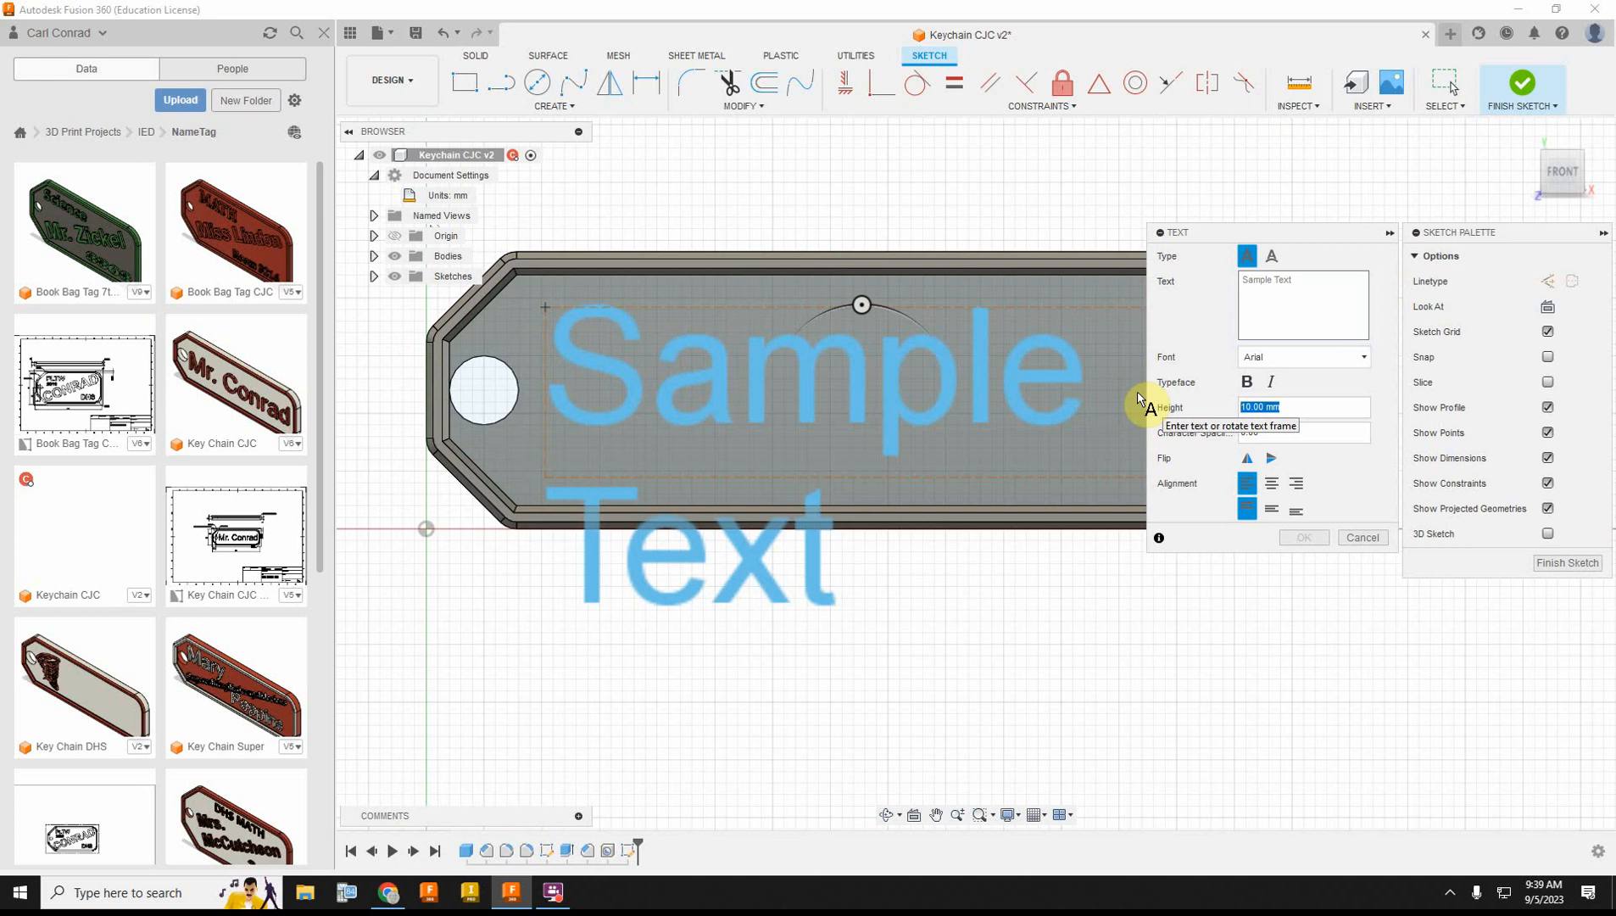
pyautogui.write('7')
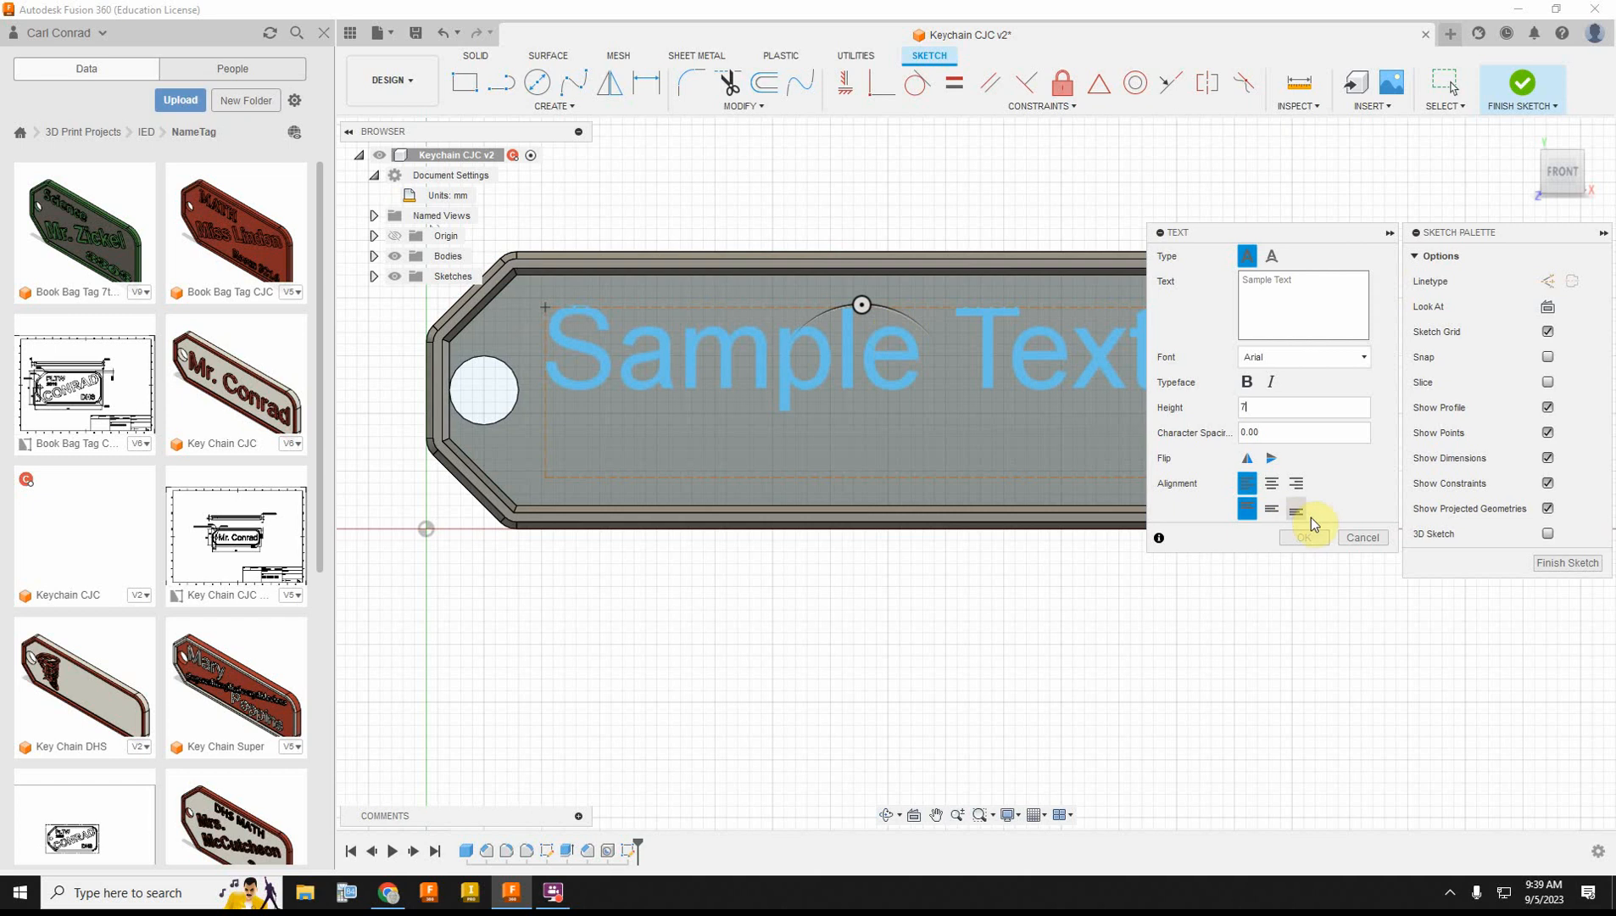
pyautogui.click(1274, 487)
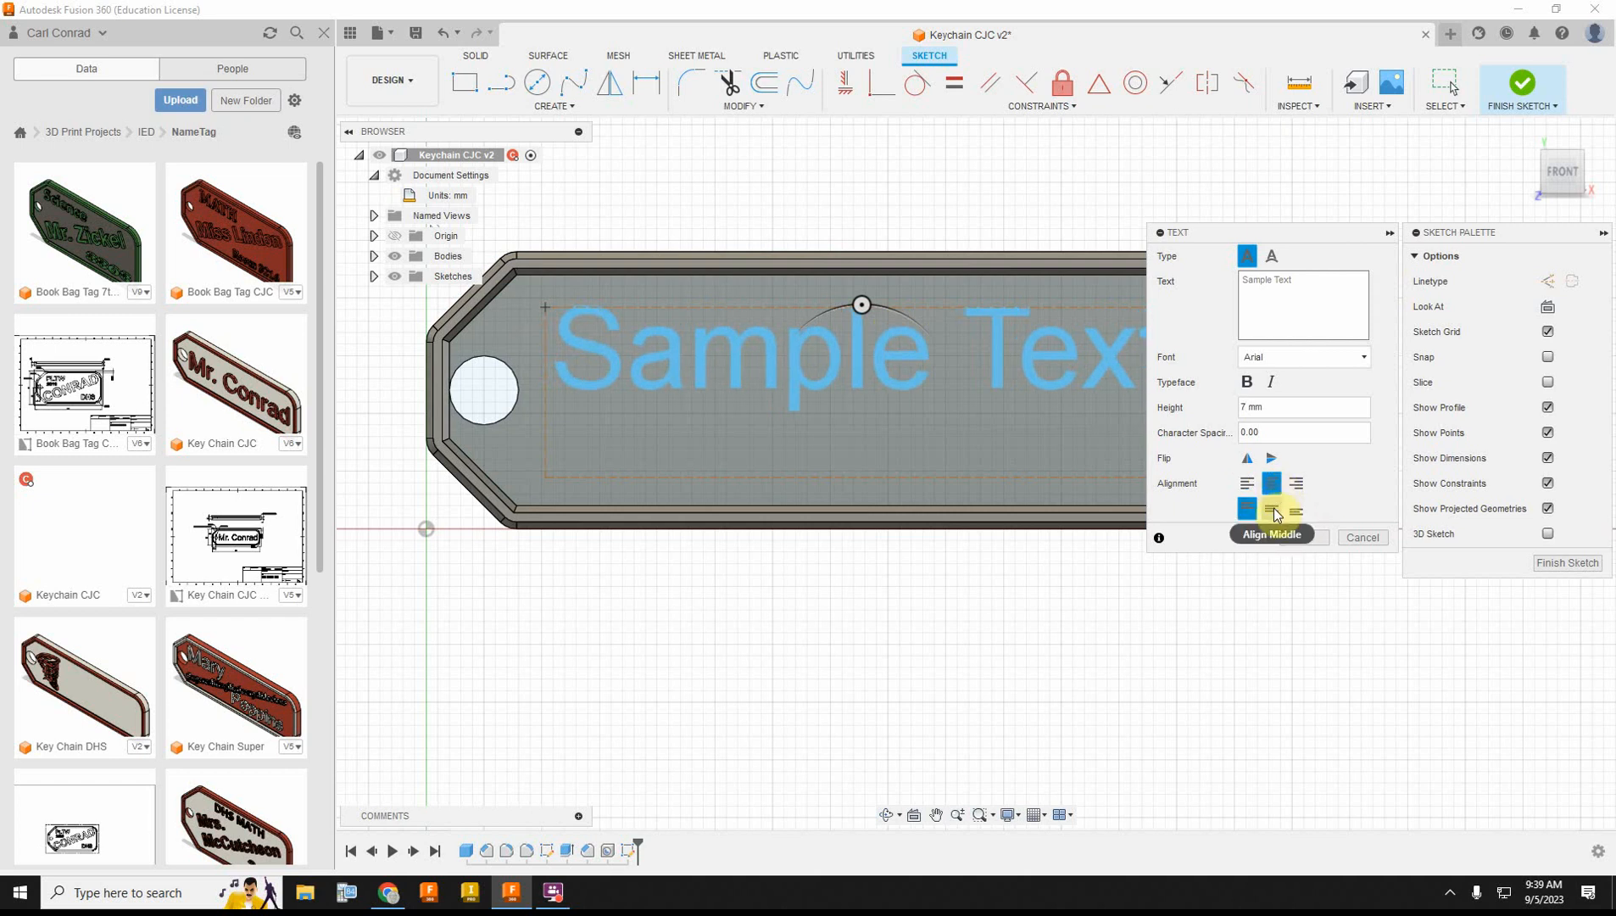
pyautogui.click(1274, 508)
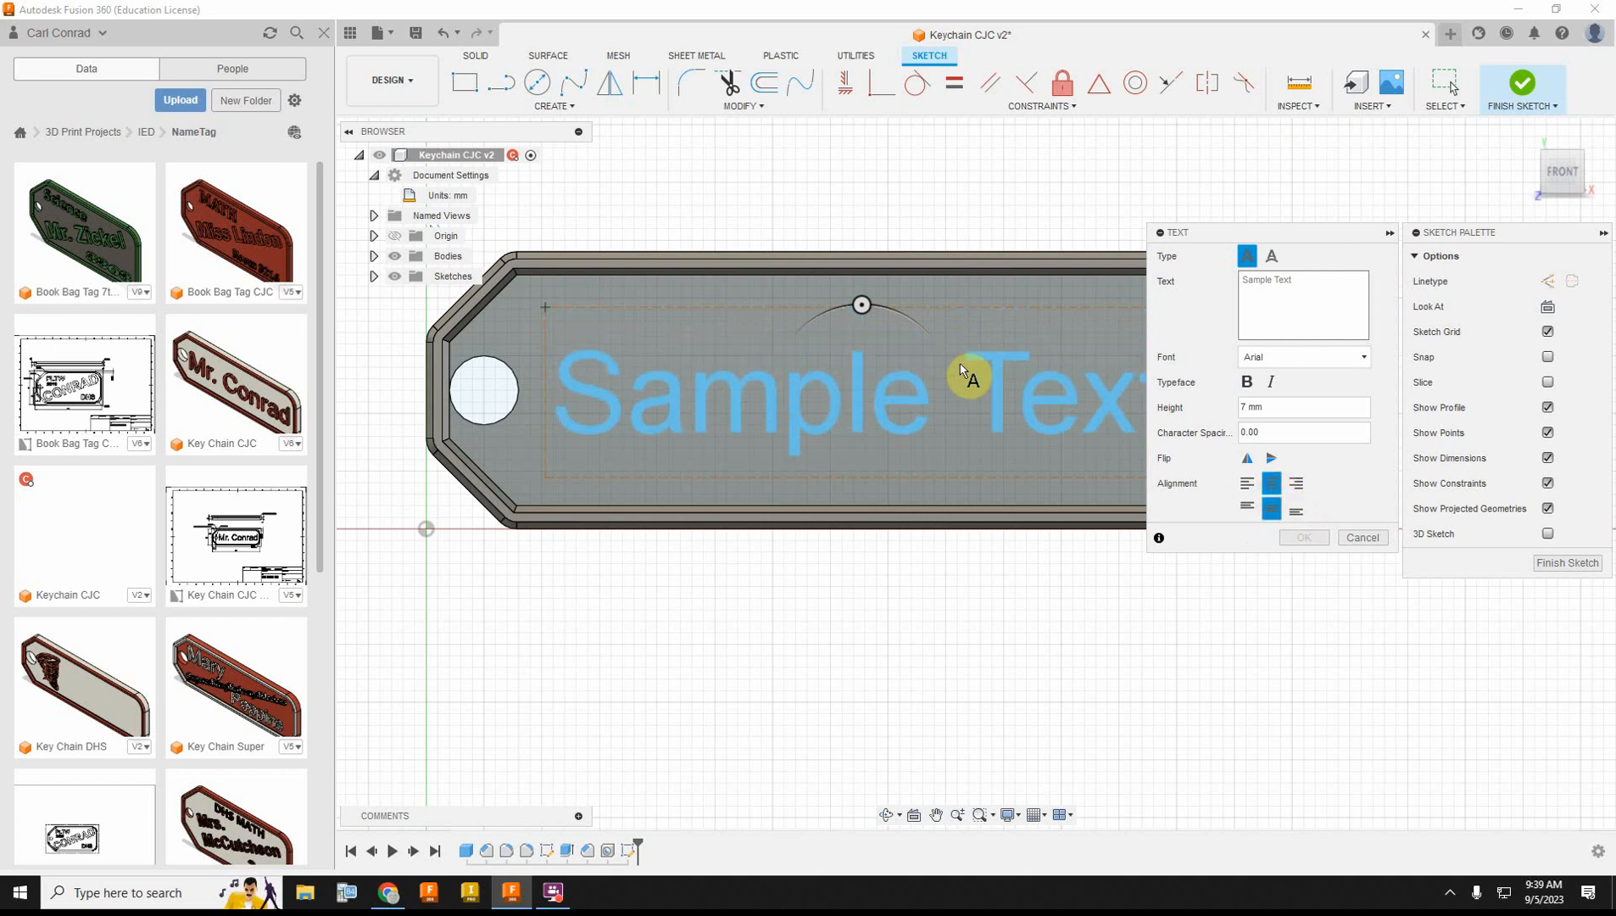
# Step: Replace the sample text with the tag owner's title and surname
pyautogui.click(1307, 281)
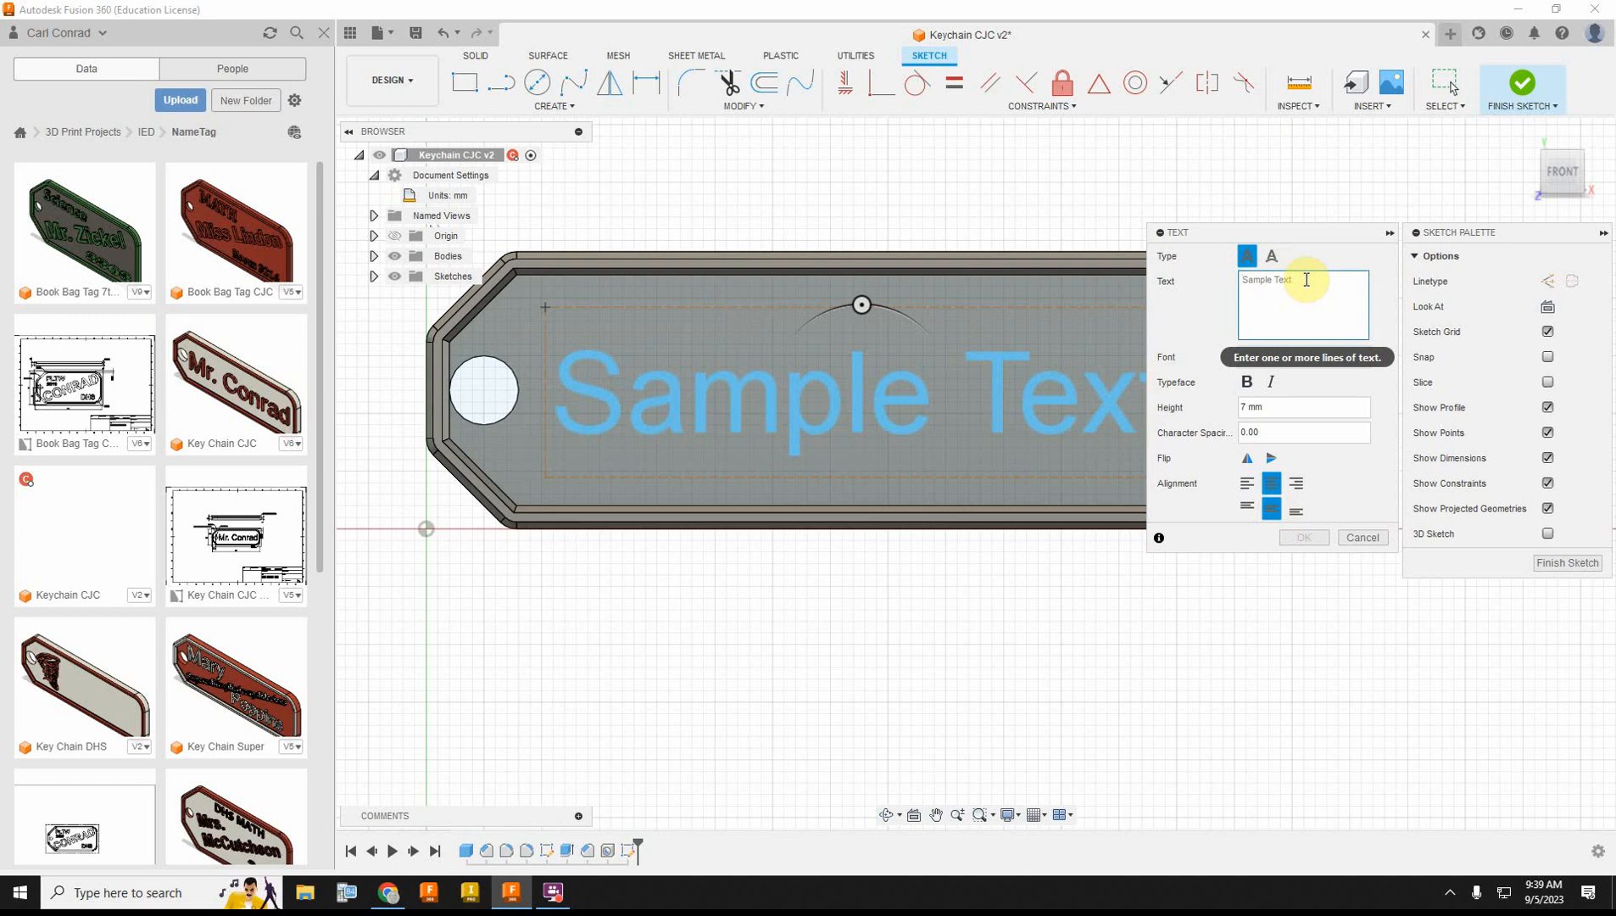
pyautogui.write('a')
pyautogui.press('BackSpace')
pyautogui.write('M')
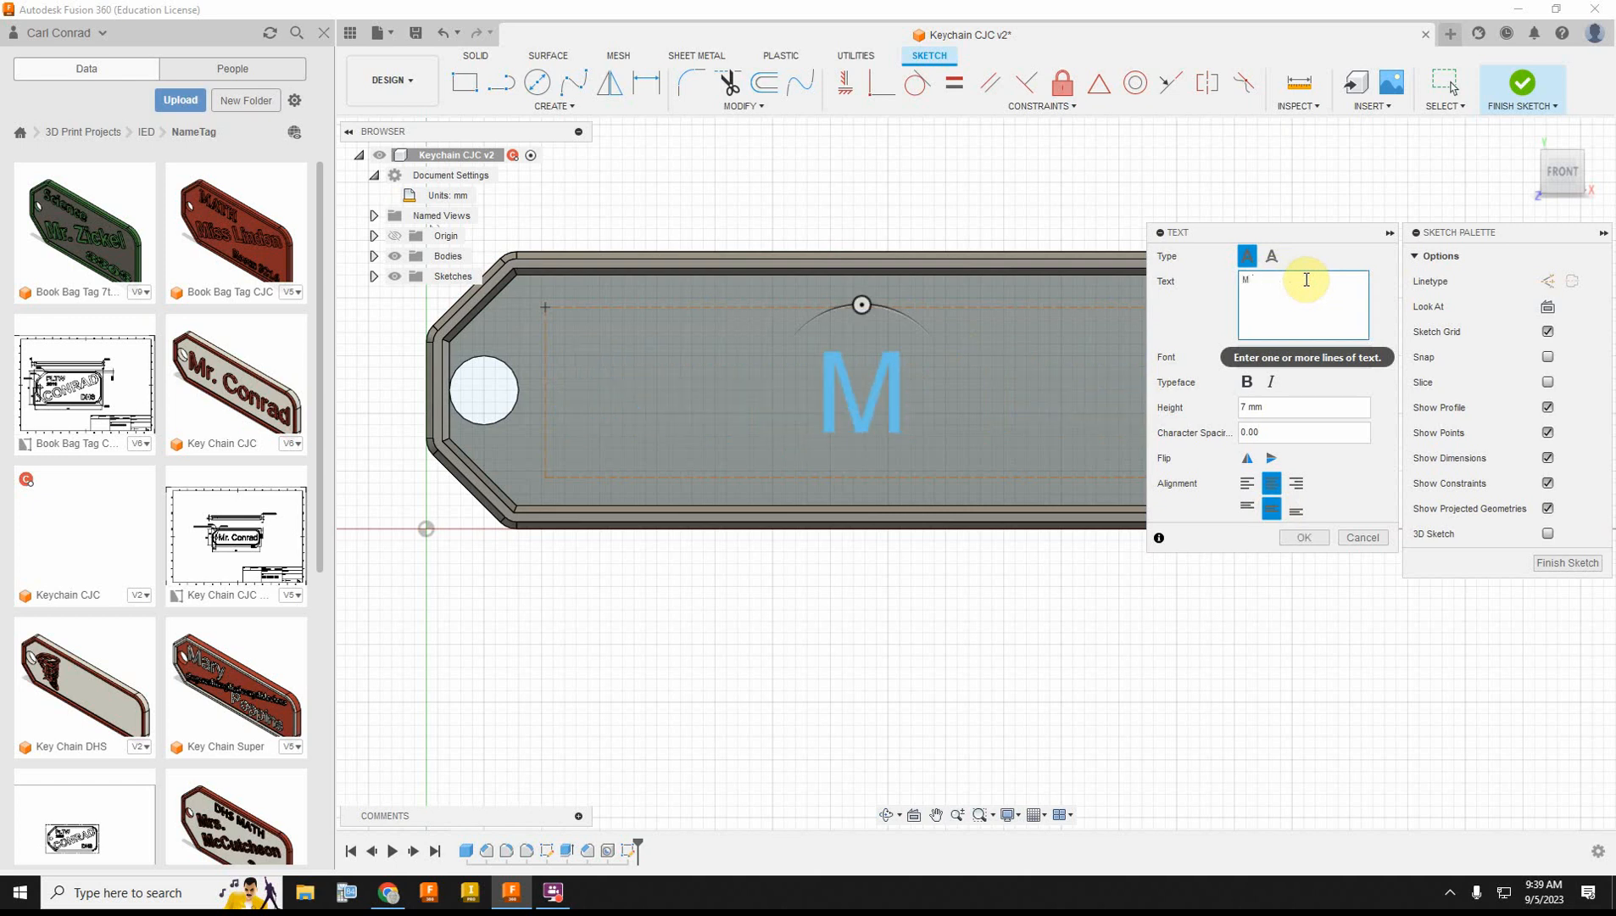
pyautogui.write('r. Conrad')
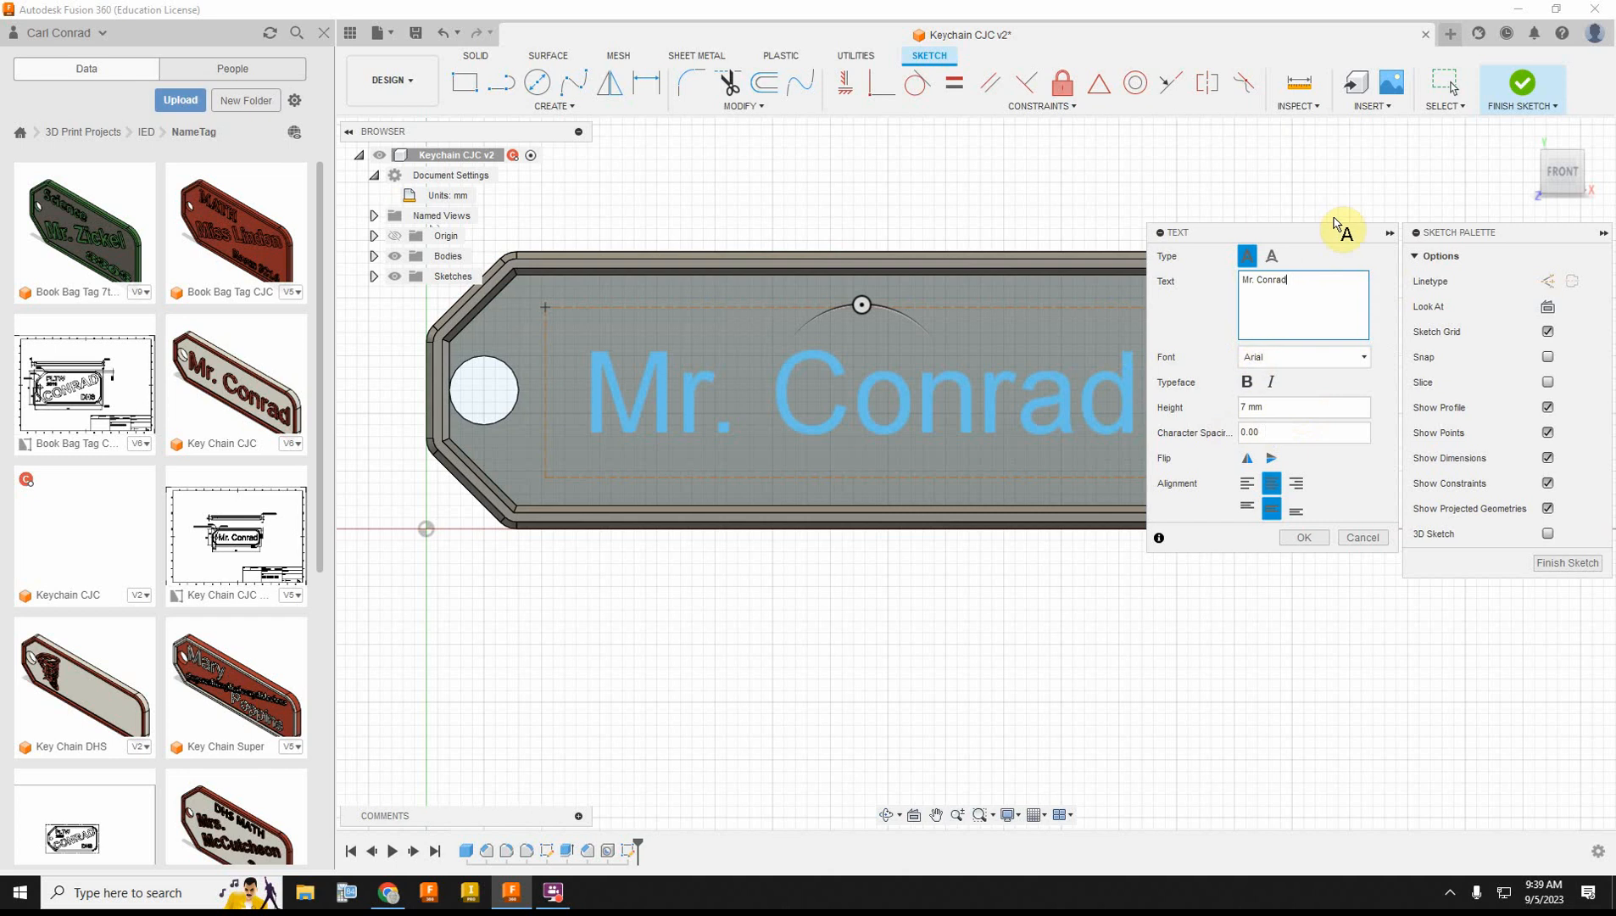
# Step: Set the name text's height to 8 mm, make it bold, and accept the text
pyautogui.moveTo(1328, 236)
pyautogui.mouseDown()
pyautogui.moveTo(1602, 216)
pyautogui.moveTo(1569, 216)
pyautogui.mouseUp()
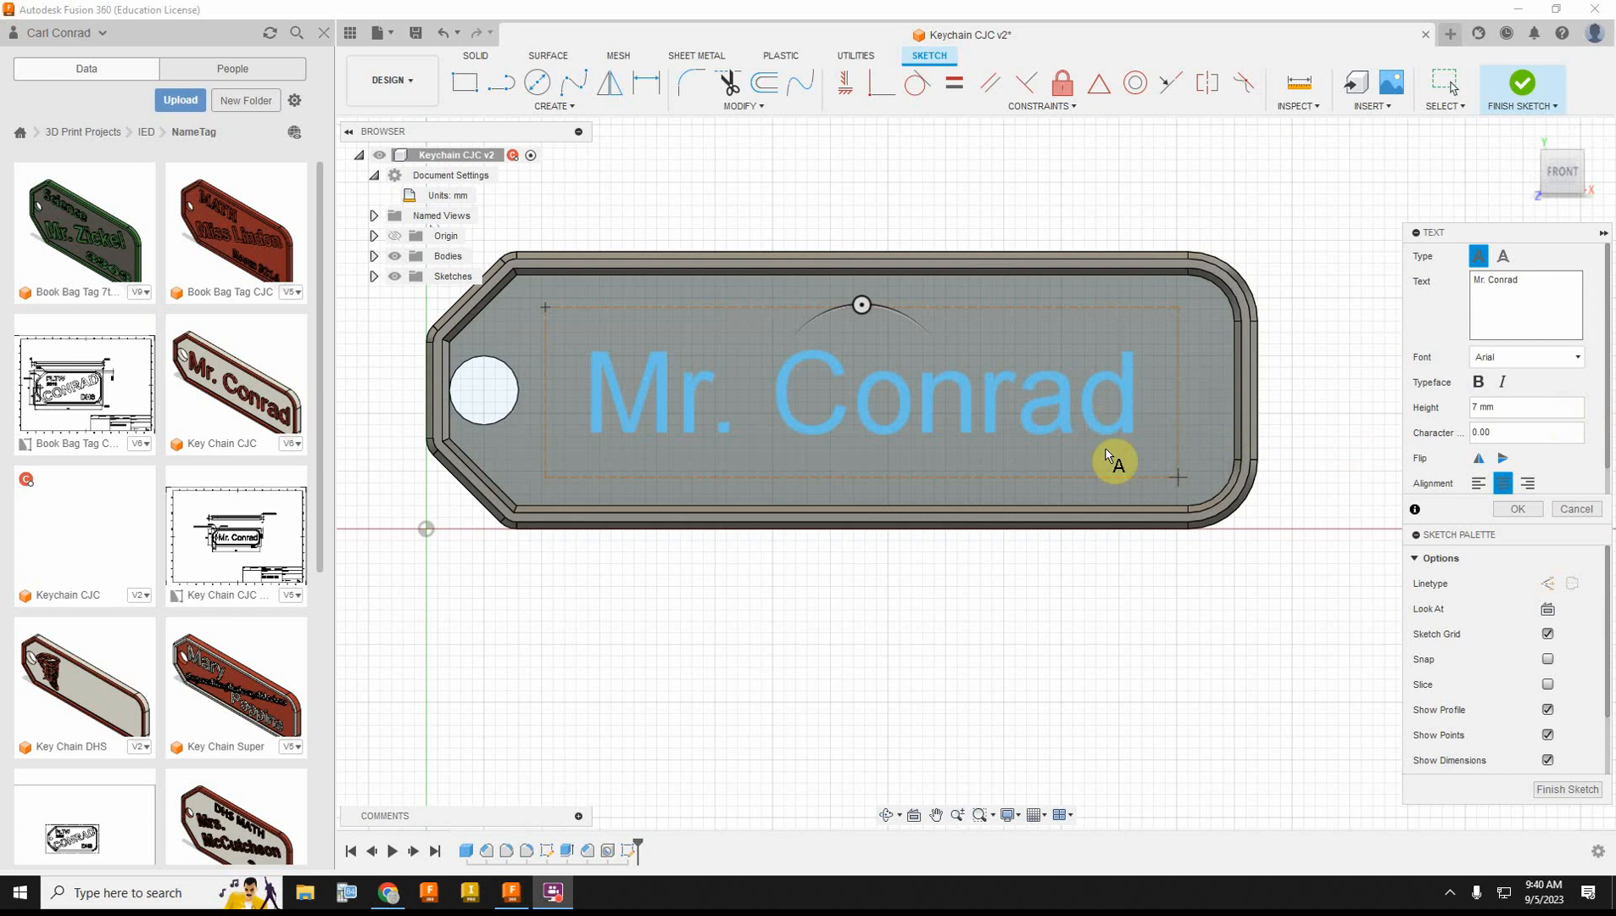
pyautogui.click(1510, 406)
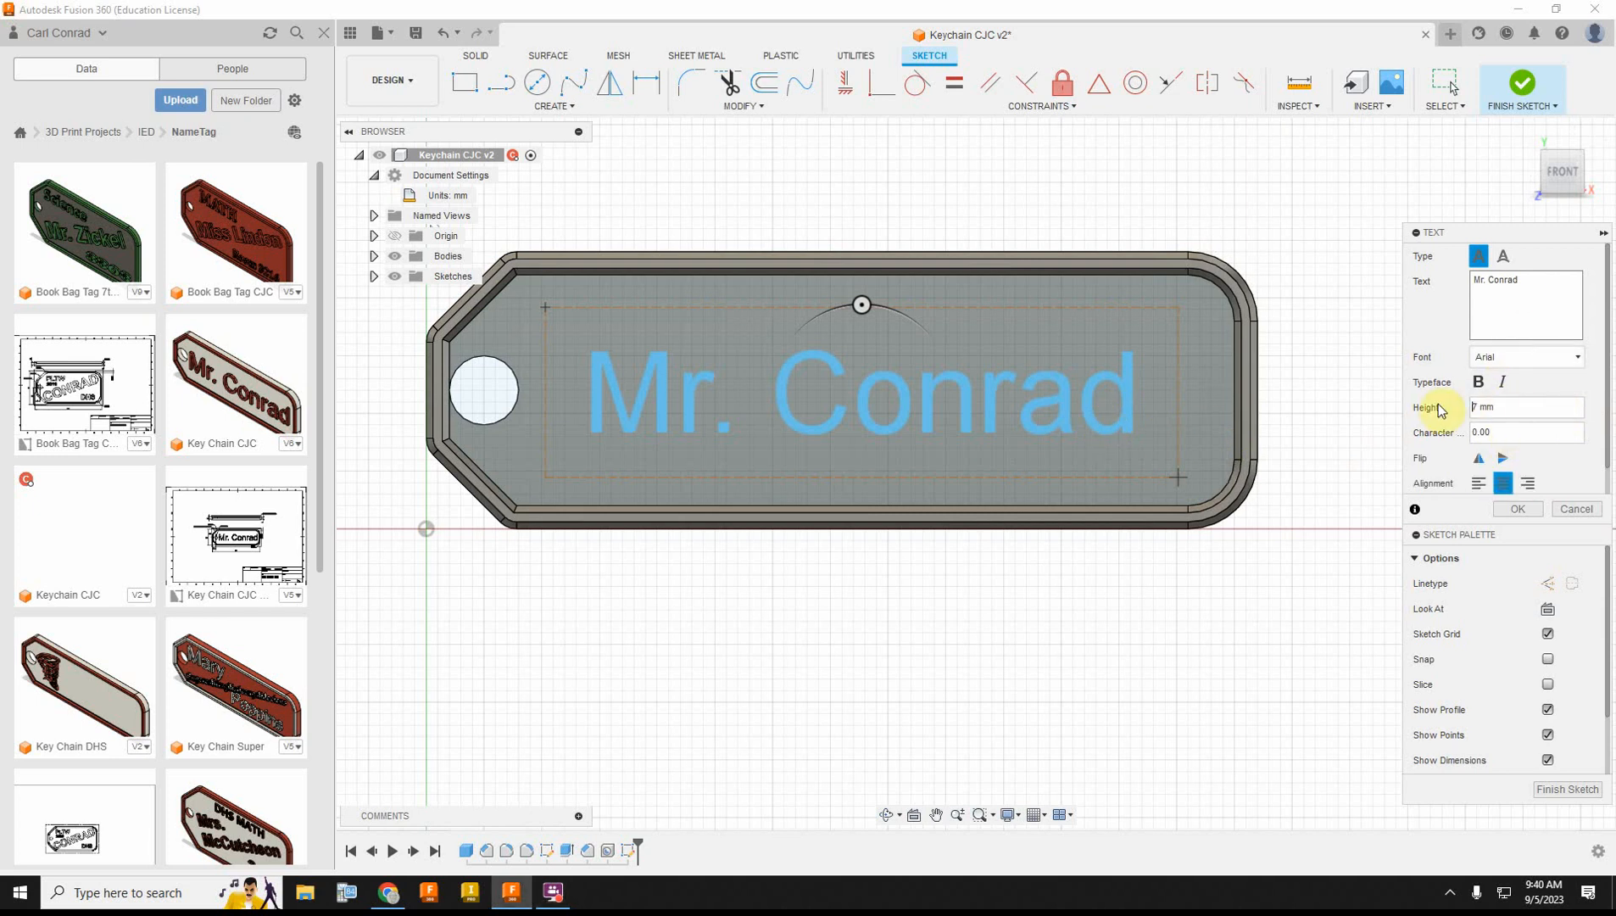
pyautogui.moveTo(1508, 408); pyautogui.dragTo(1446, 415)
pyautogui.write('8')
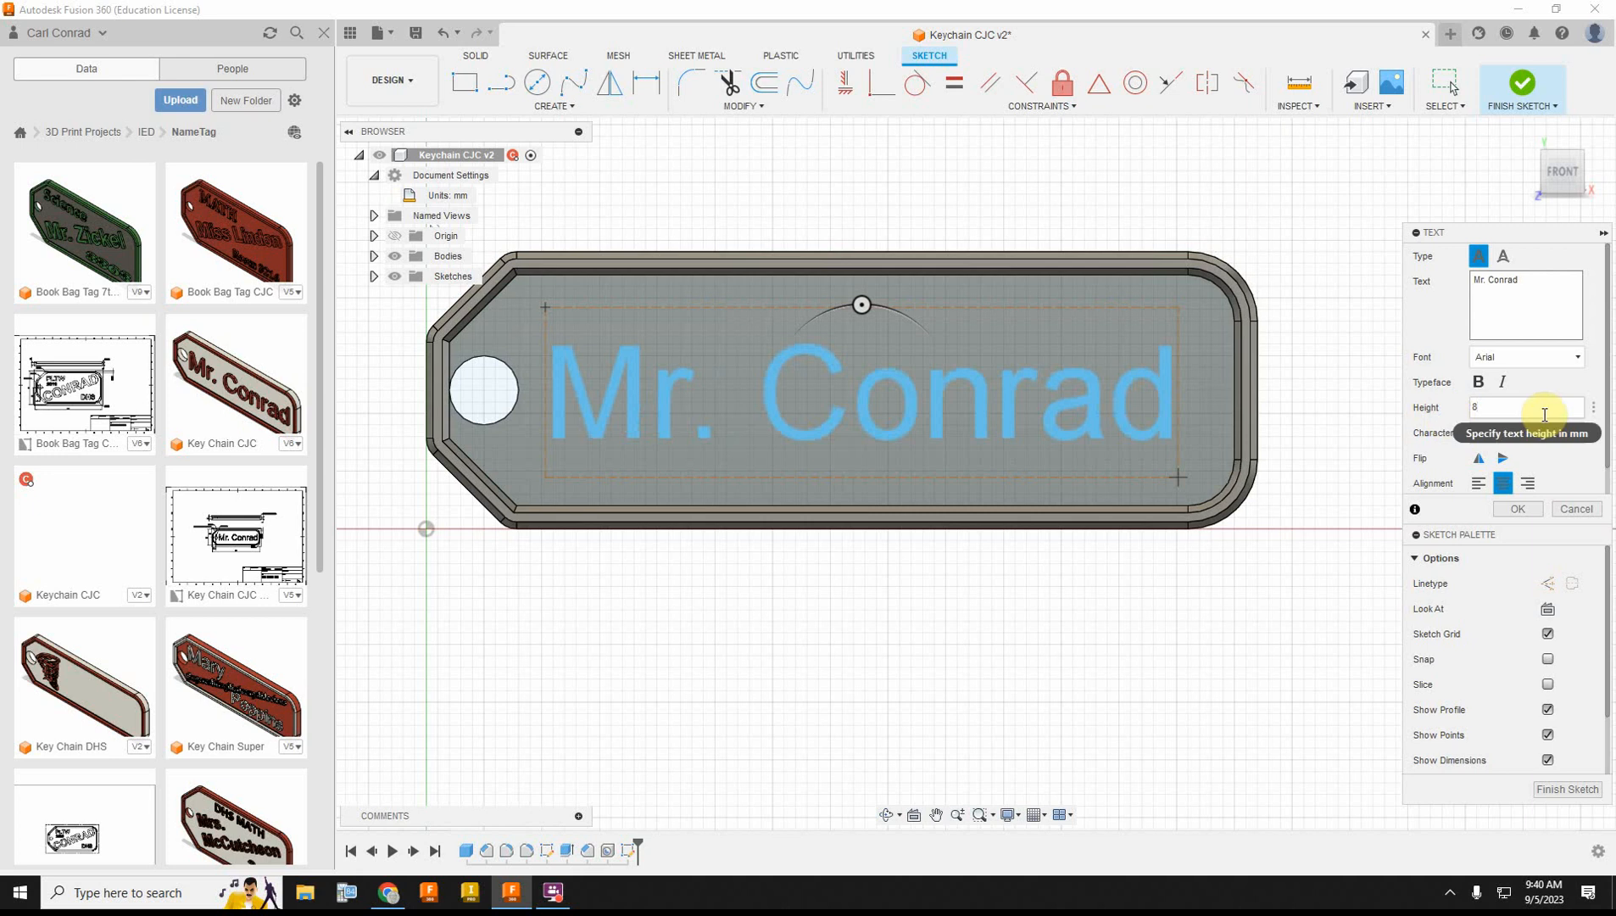
pyautogui.click(1481, 383)
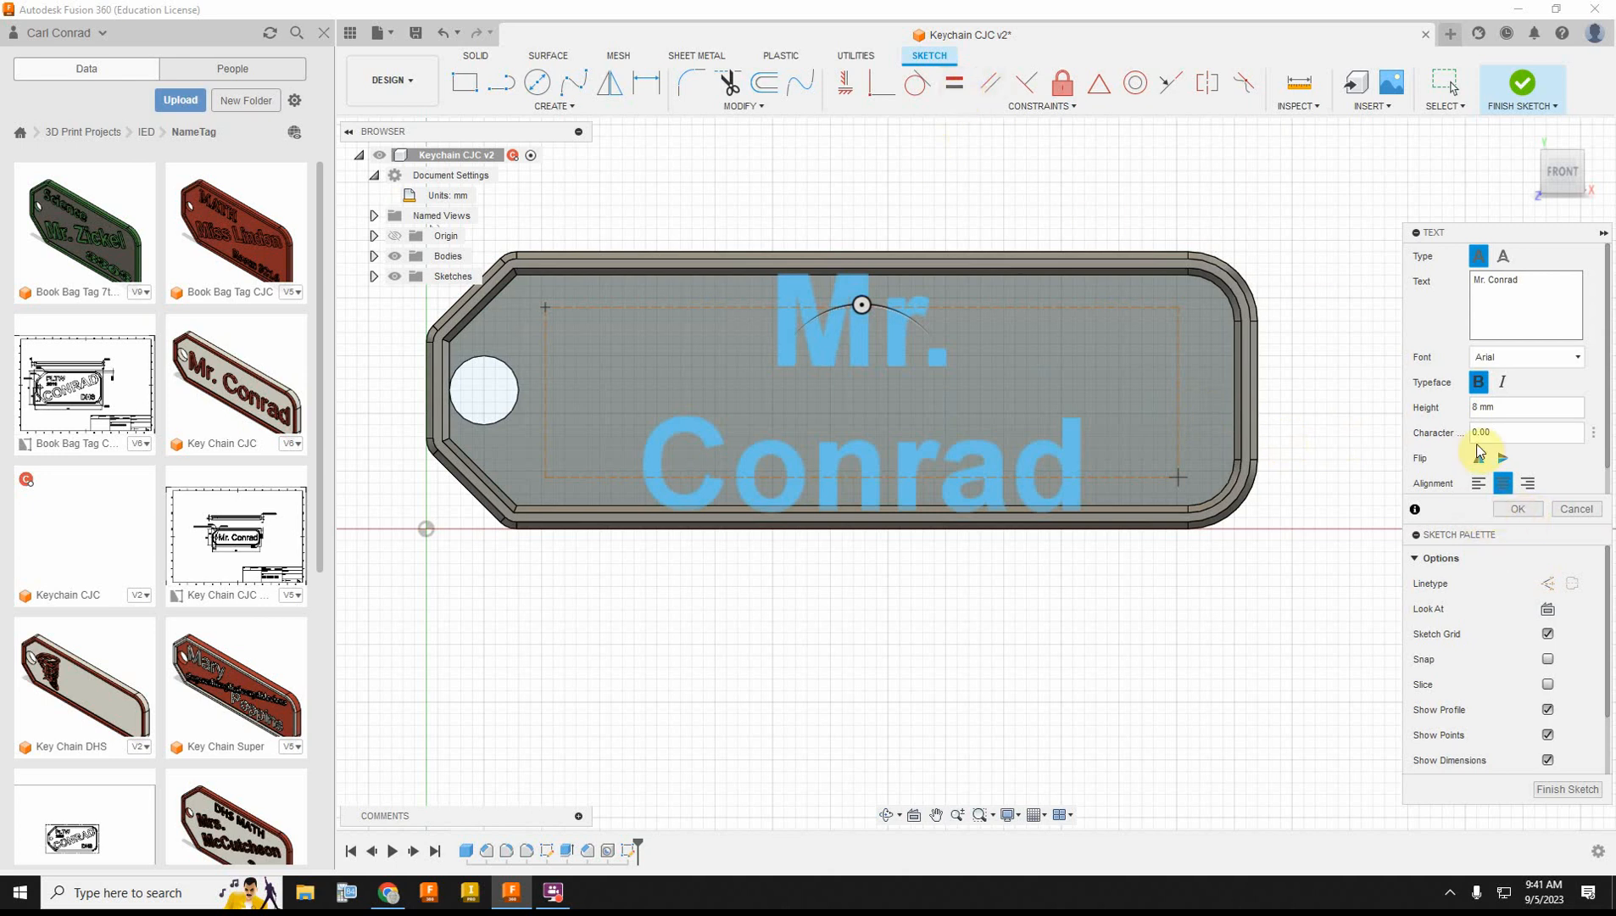
pyautogui.click(1517, 510)
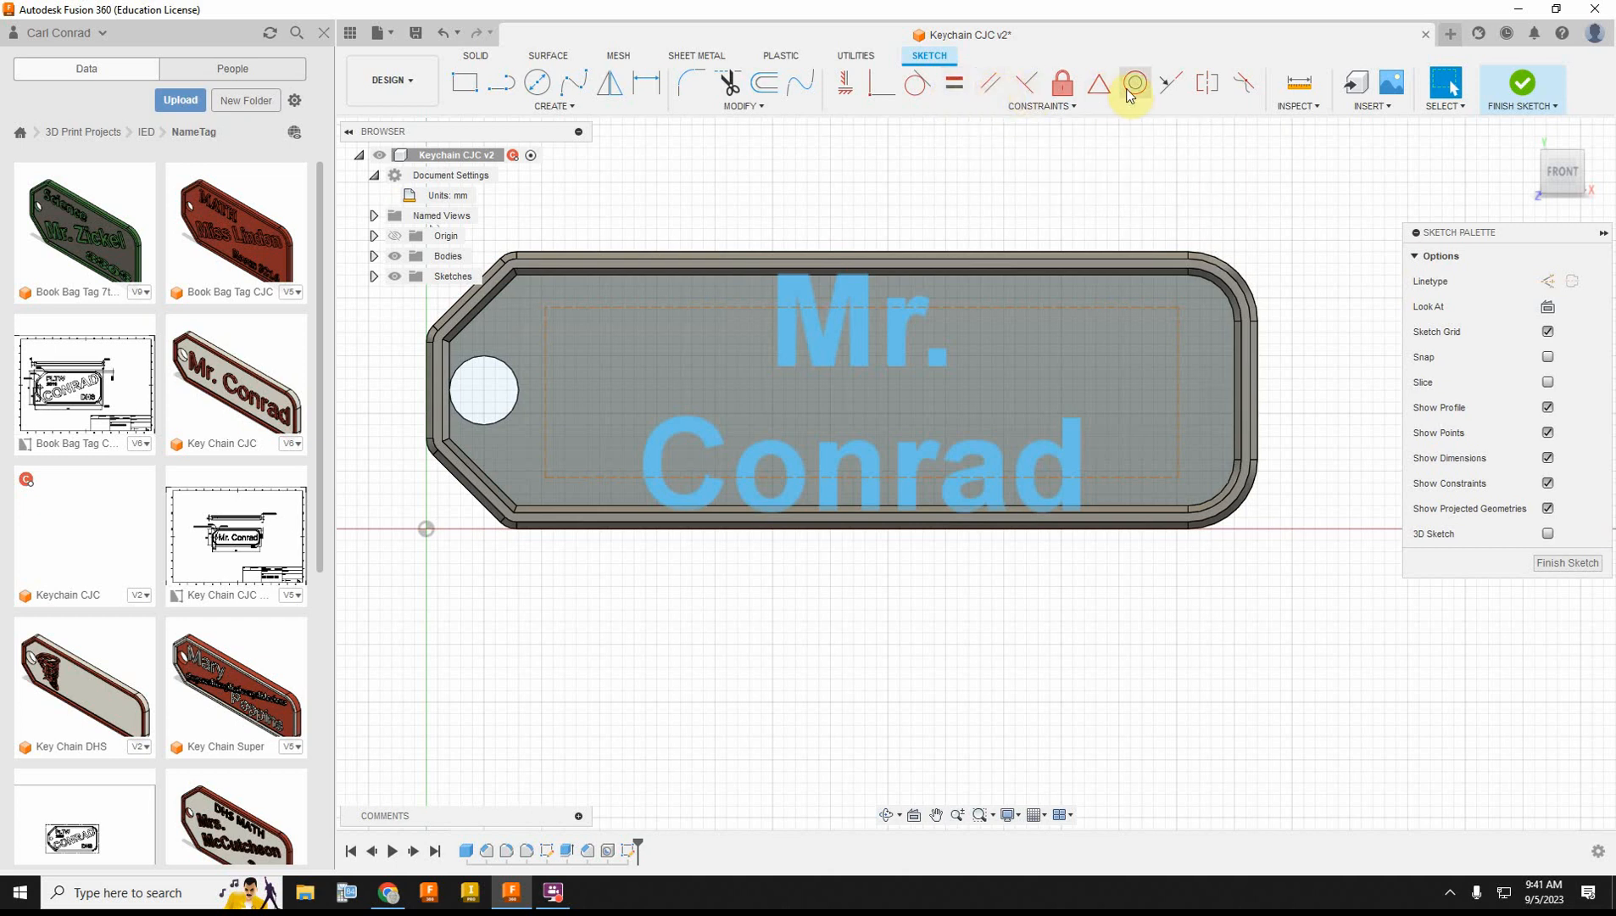
# Step: Make the text frame's right, top and bottom edges collinear with the corresponding inner edges of the raised border
pyautogui.click(1180, 86)
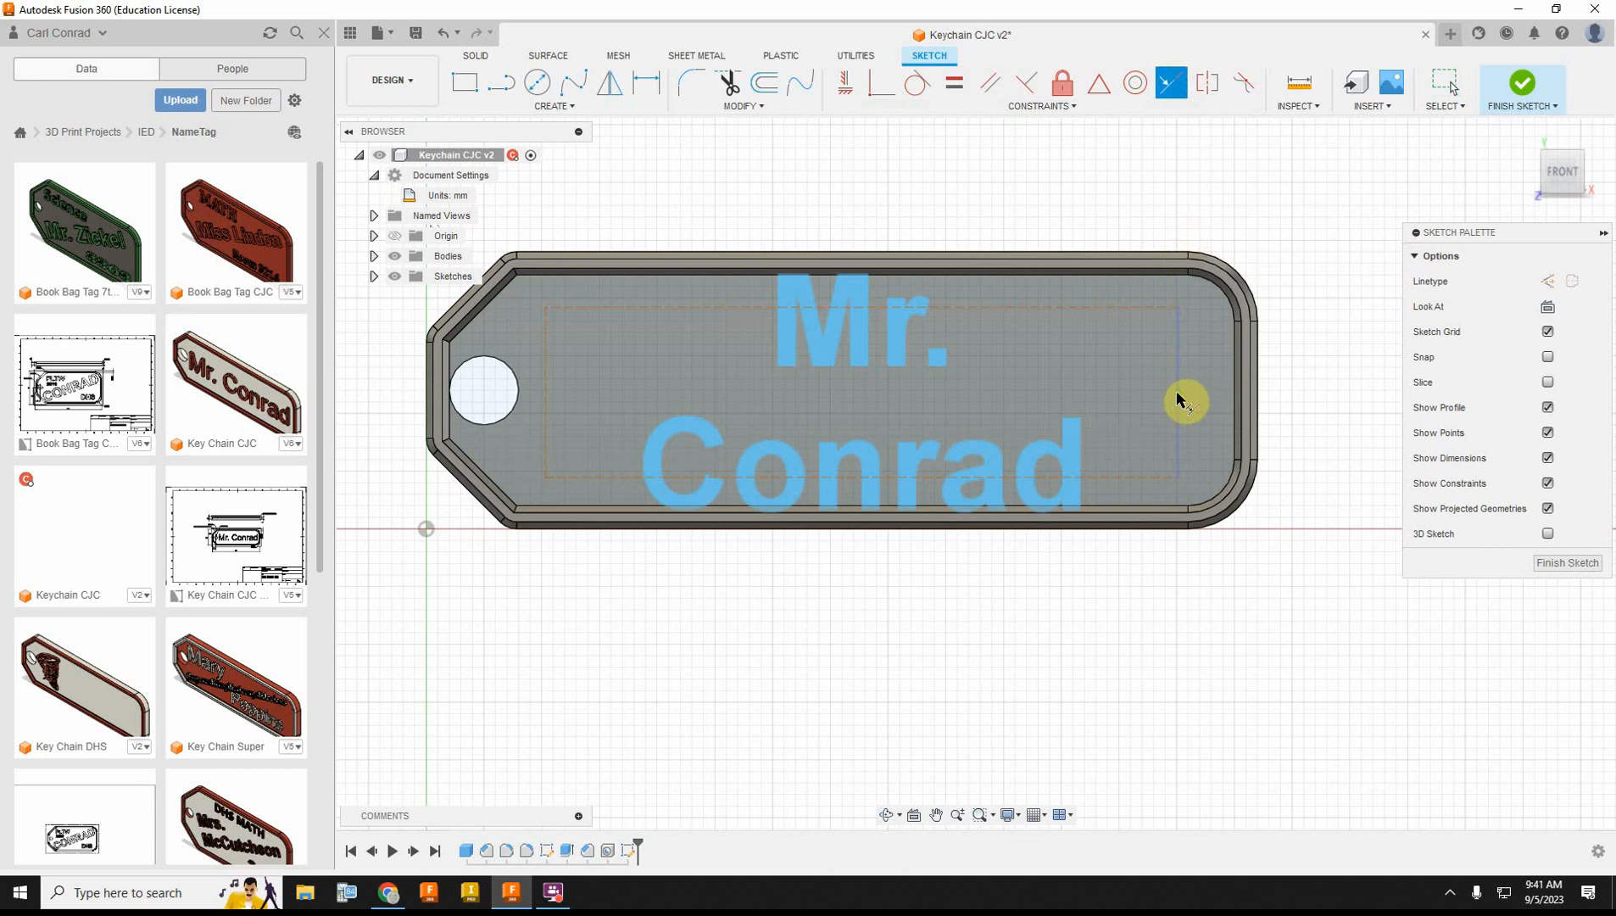
pyautogui.click(1178, 429)
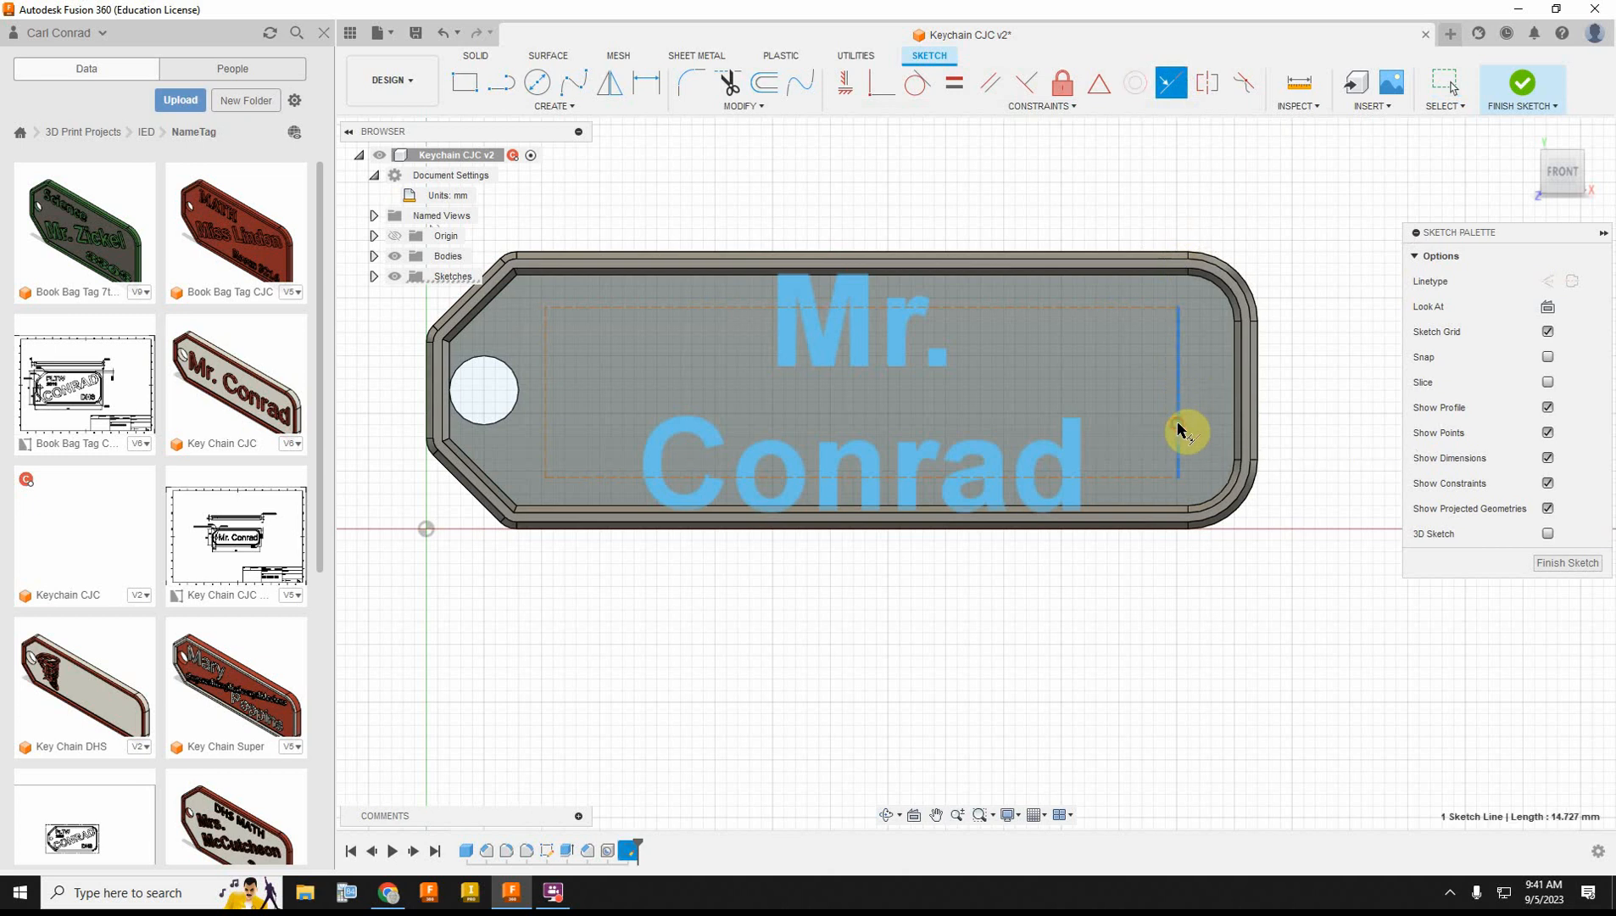
pyautogui.click(1230, 406)
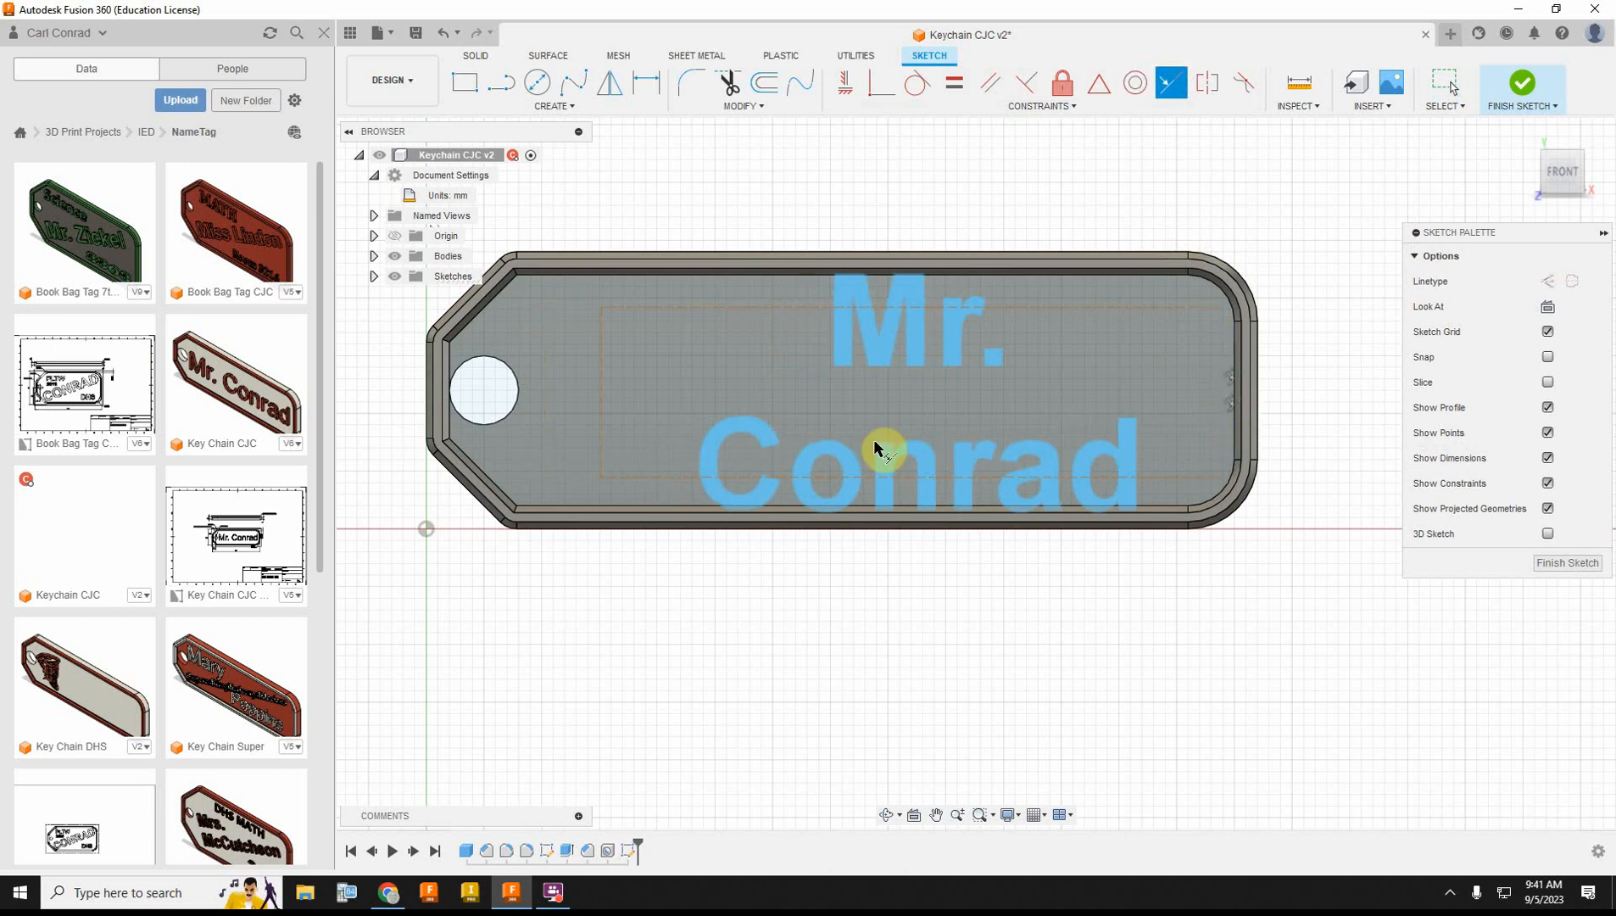
pyautogui.click(691, 310)
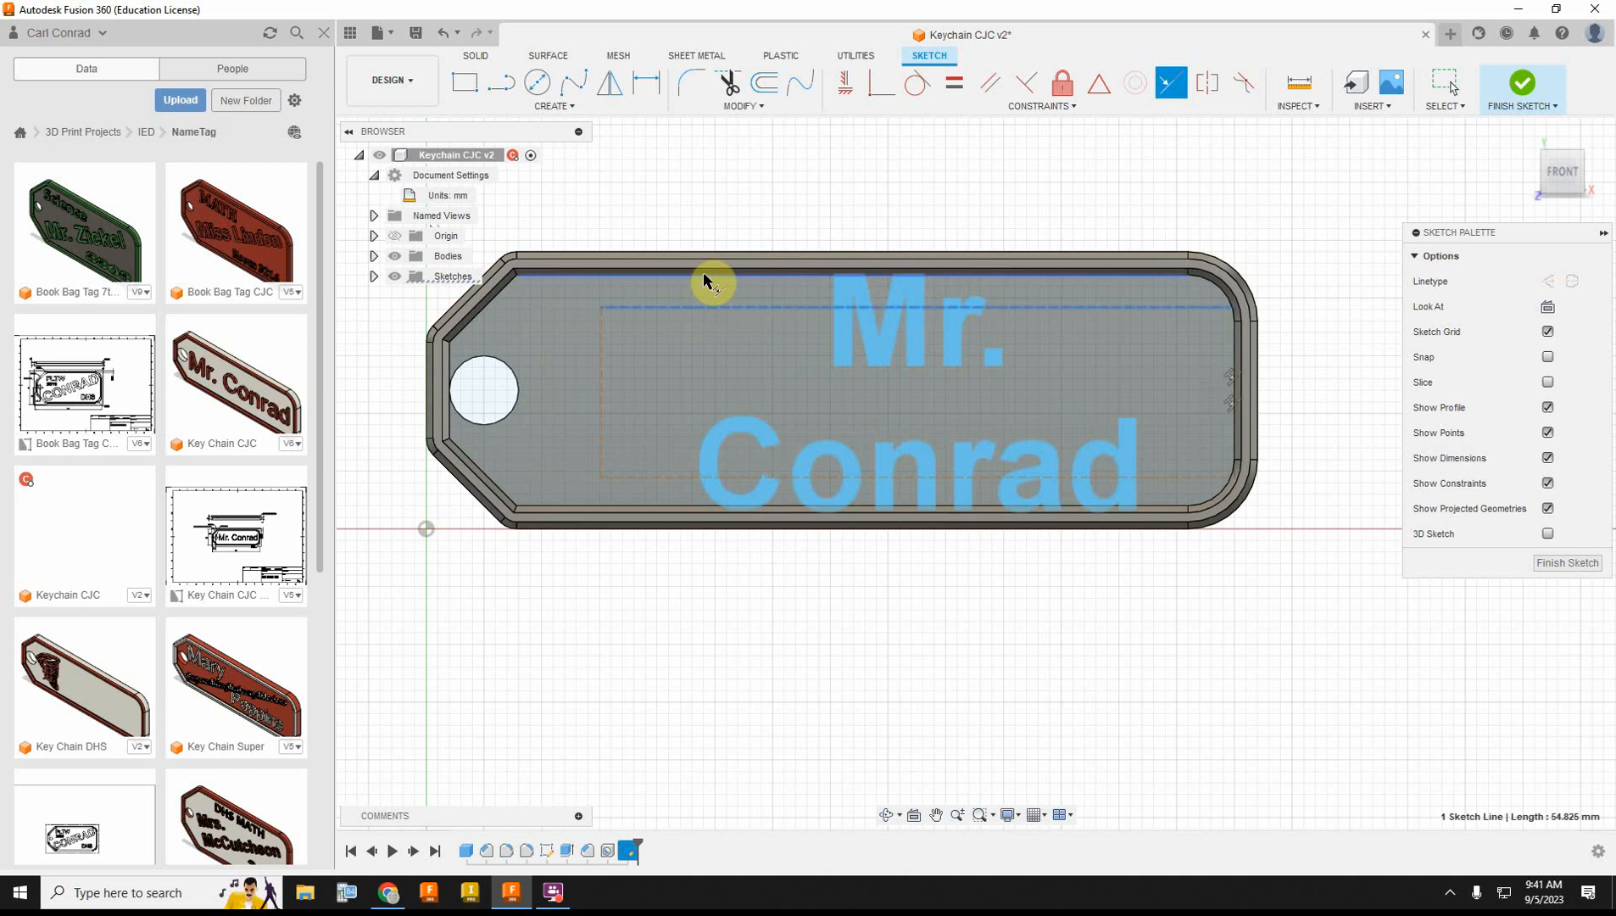
pyautogui.click(710, 274)
pyautogui.click(669, 447)
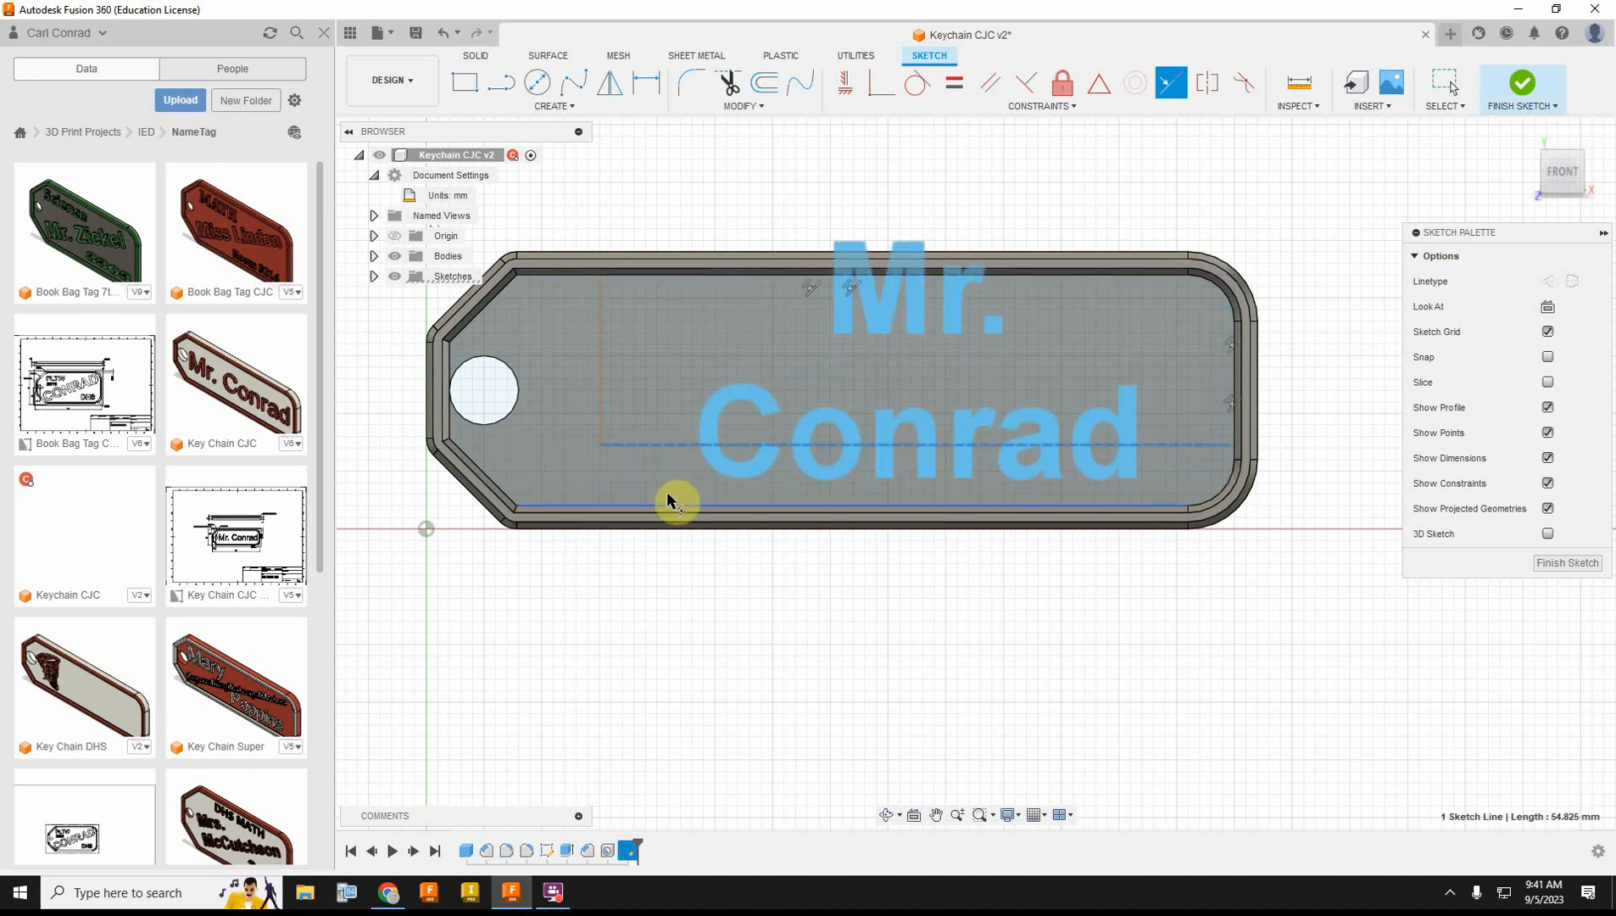
pyautogui.click(667, 506)
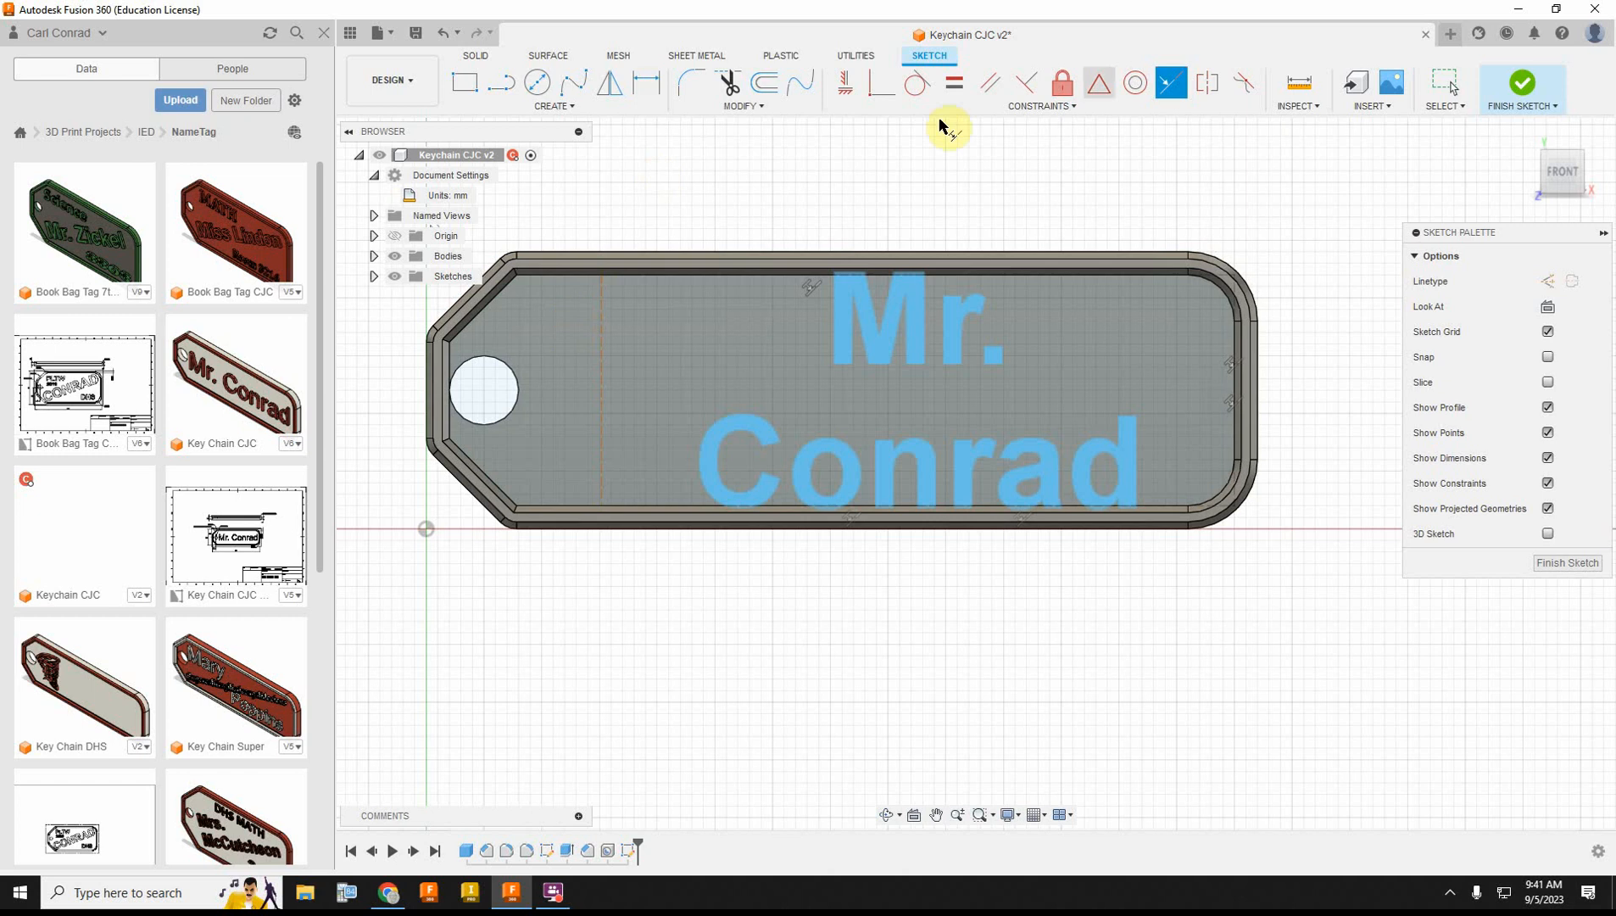
# Step: Constrain the text frame's remaining short edge tangent to the key ring hole, and finish the sketch
pyautogui.click(916, 85)
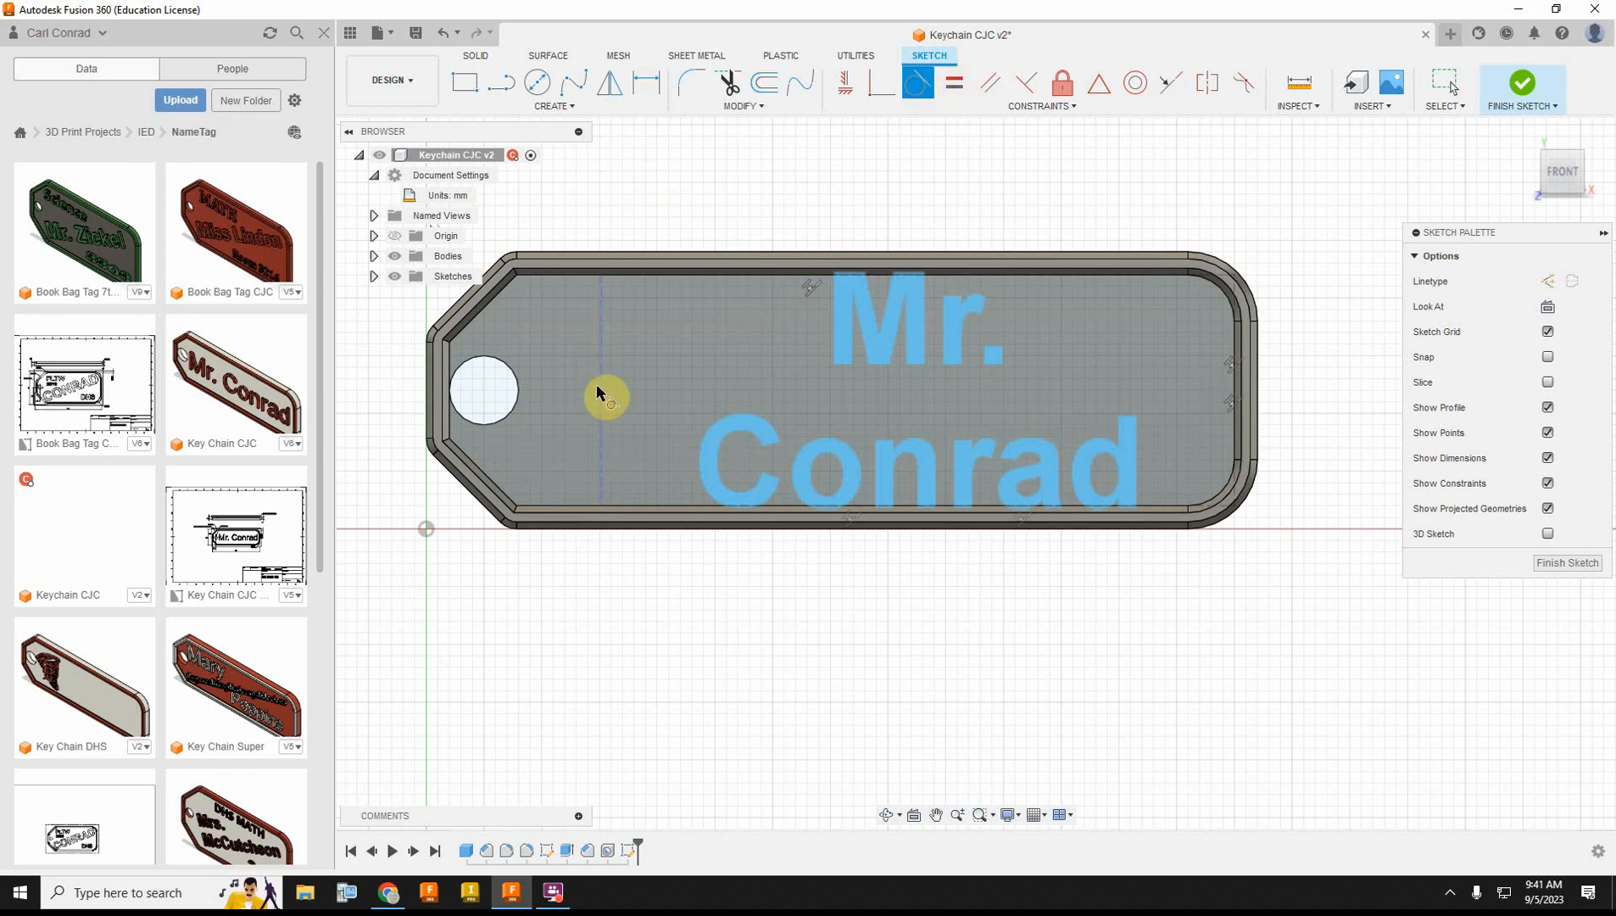
pyautogui.click(603, 392)
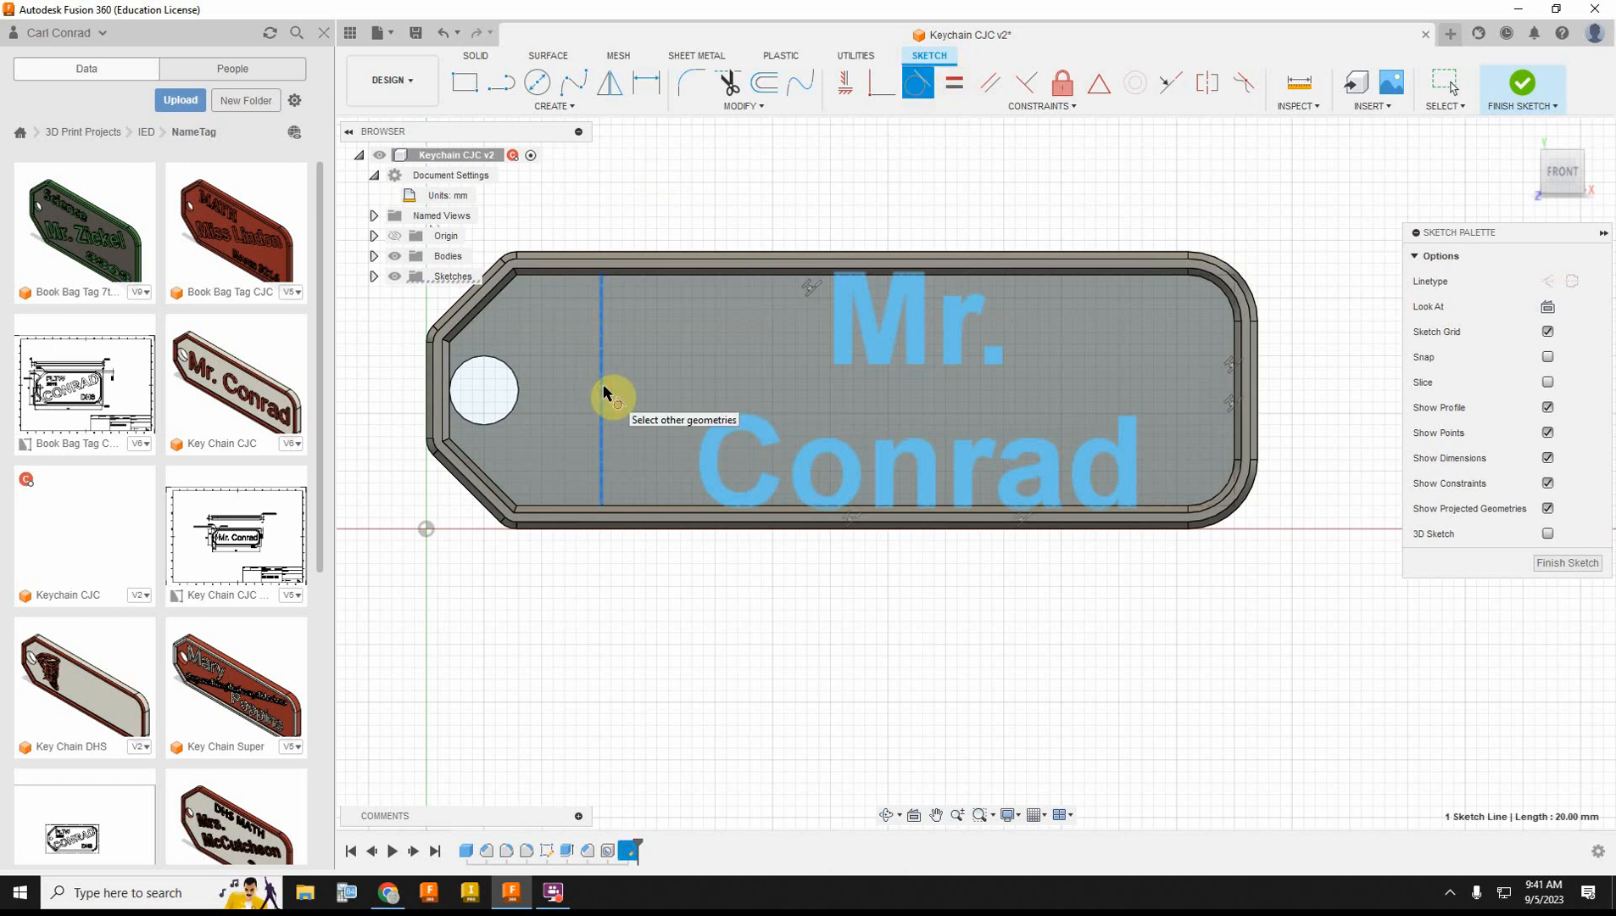
pyautogui.click(522, 392)
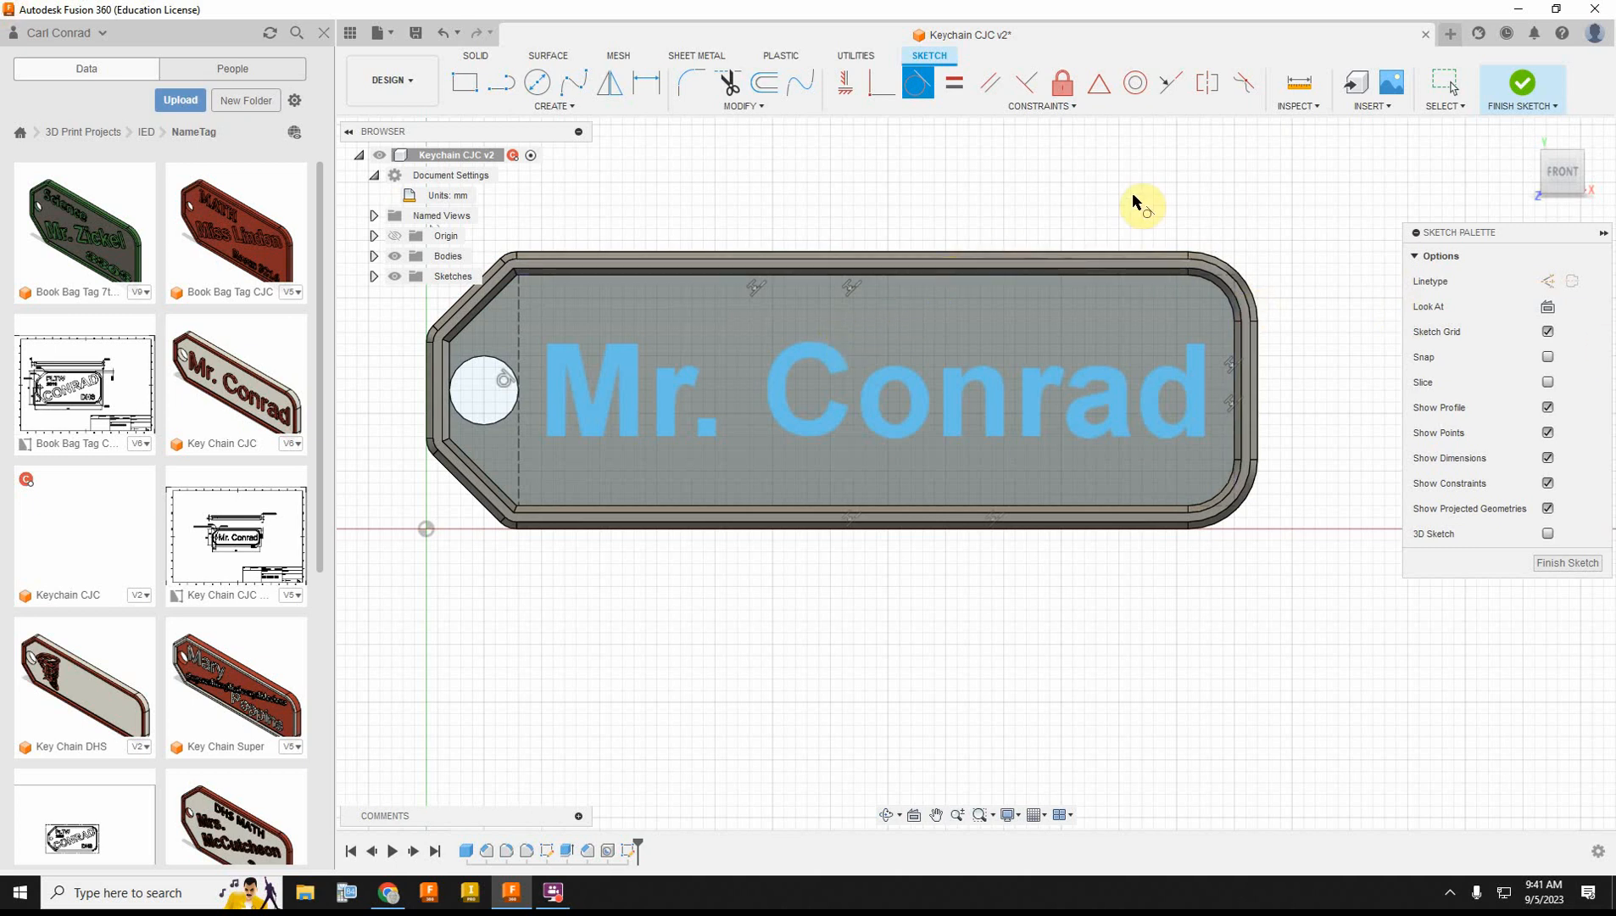
pyautogui.click(1520, 84)
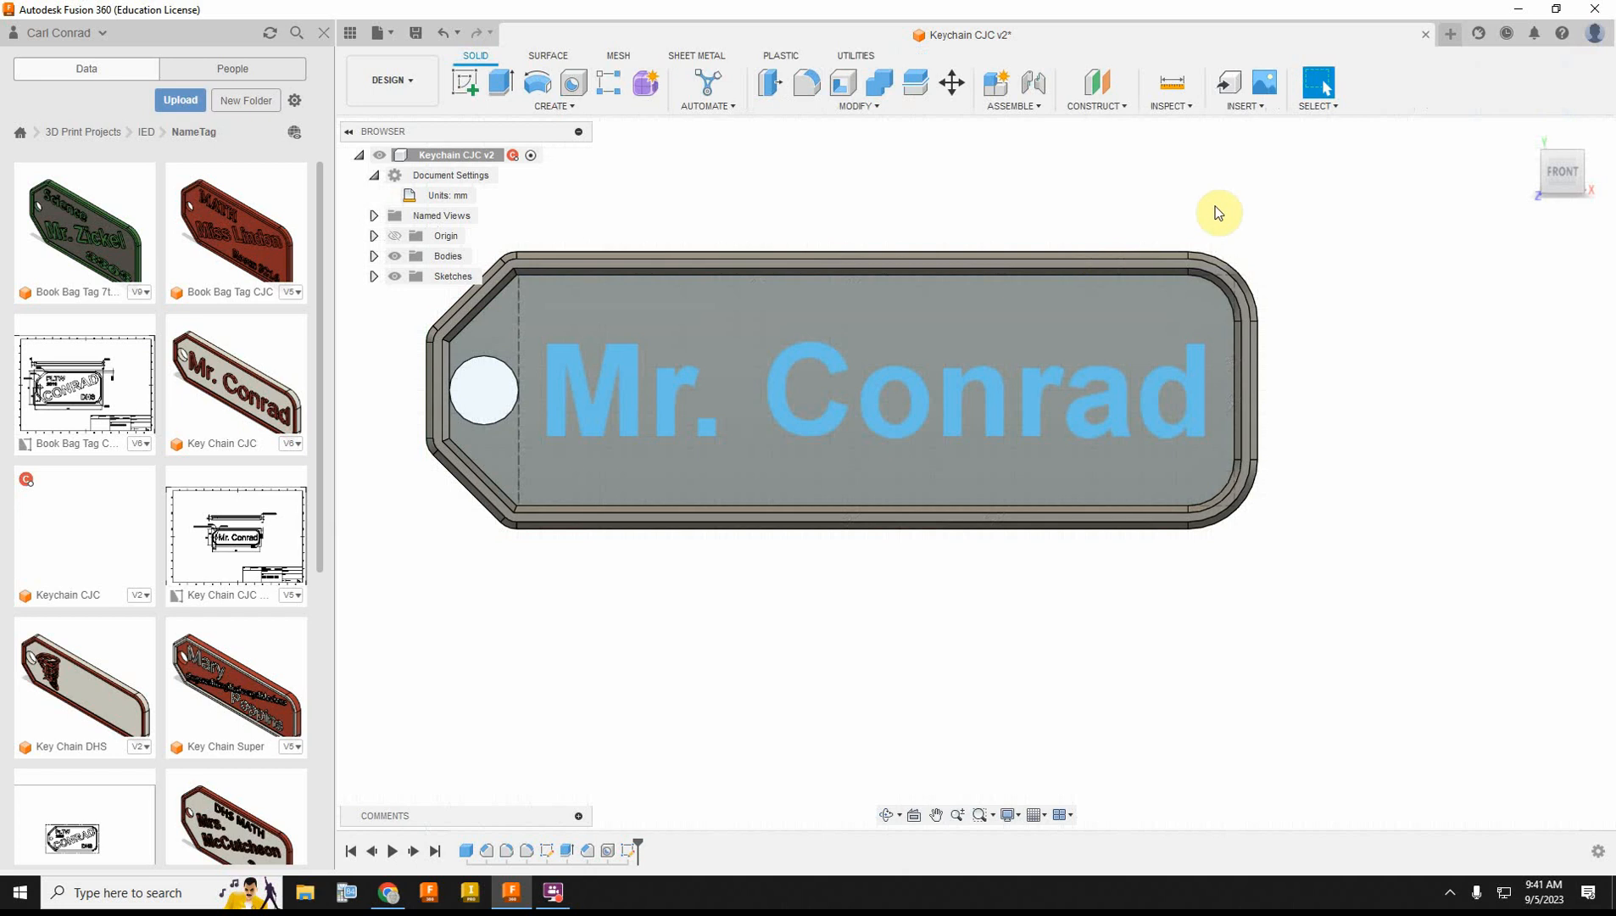
# Step: Extrude the name text 1 mm outward from the recessed face, joined to the tag
pyautogui.click(501, 83)
pyautogui.click(624, 383)
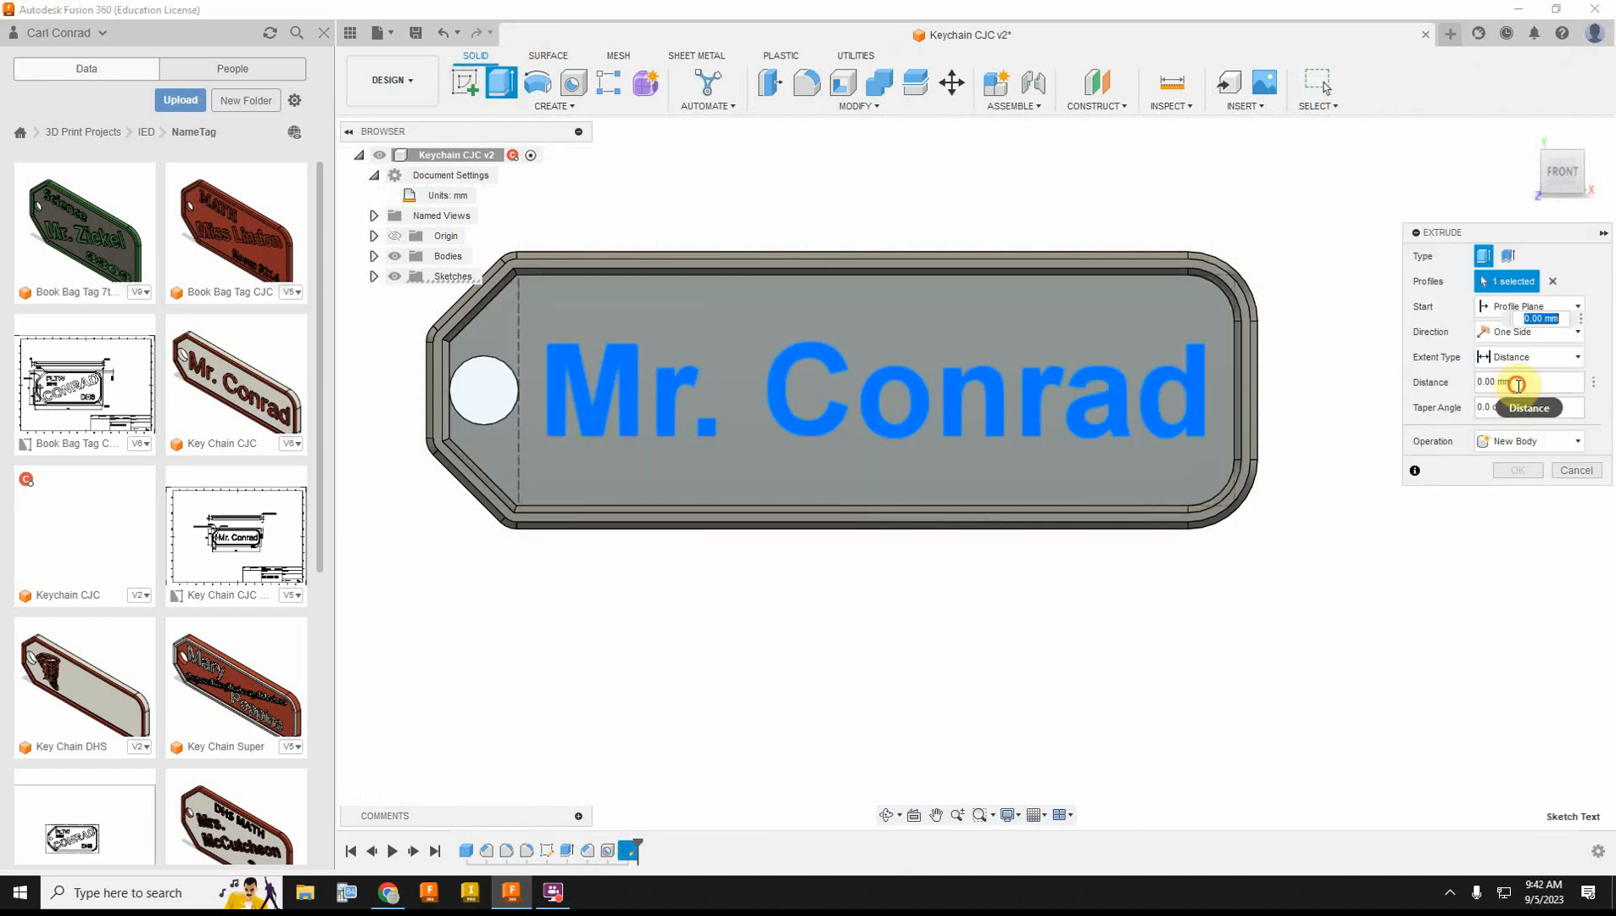
pyautogui.moveTo(1517, 384); pyautogui.dragTo(1452, 391)
pyautogui.write('1')
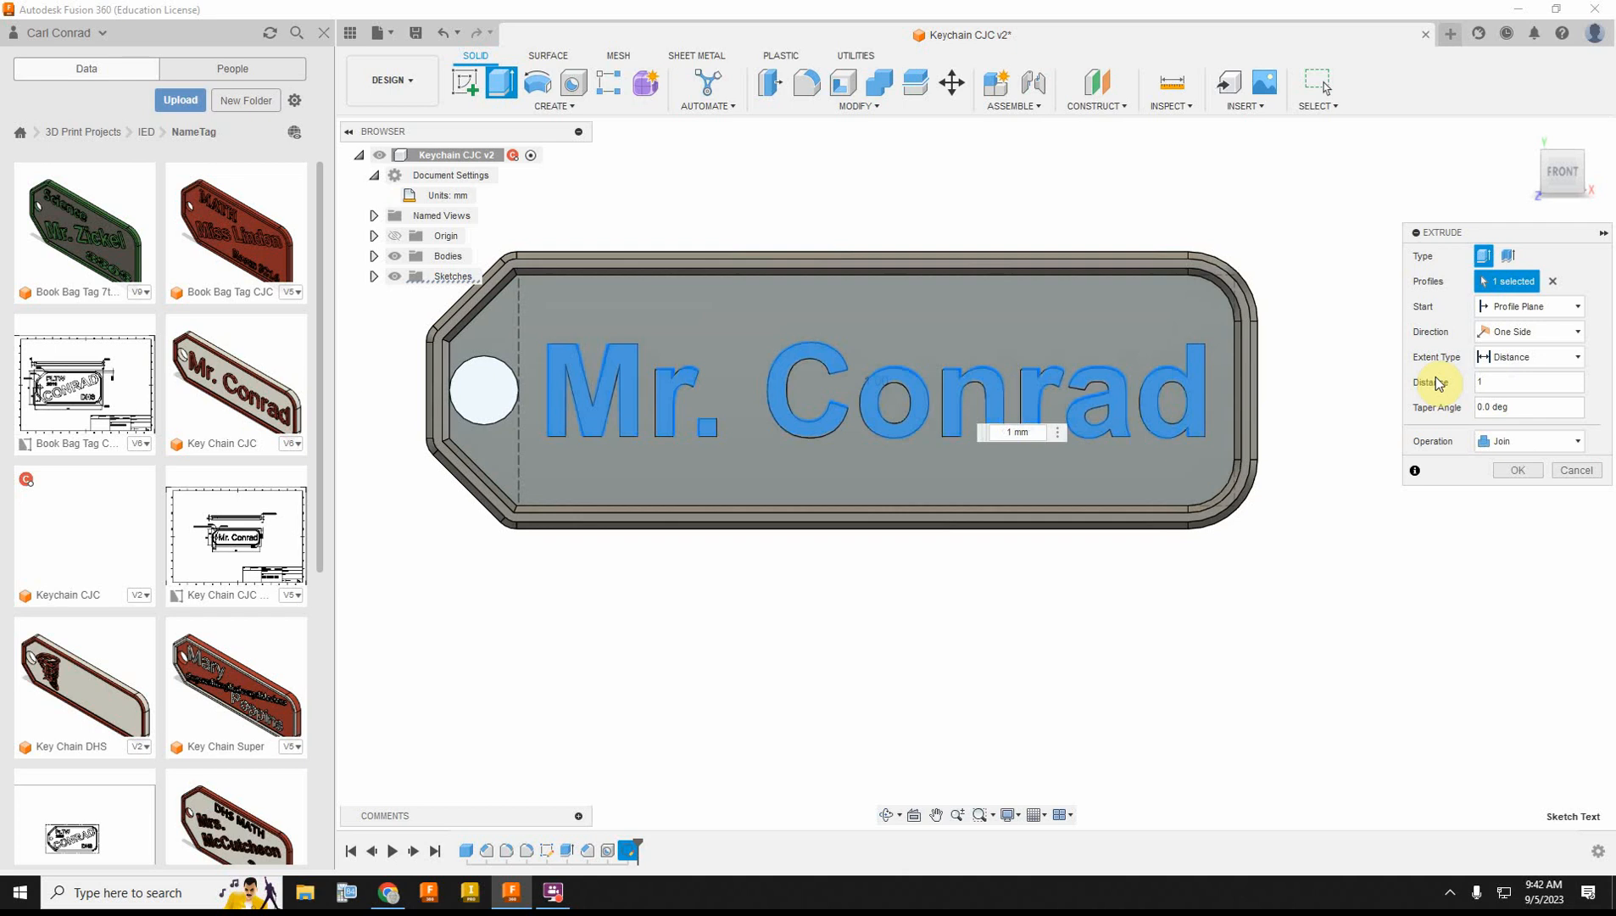
pyautogui.click(1518, 471)
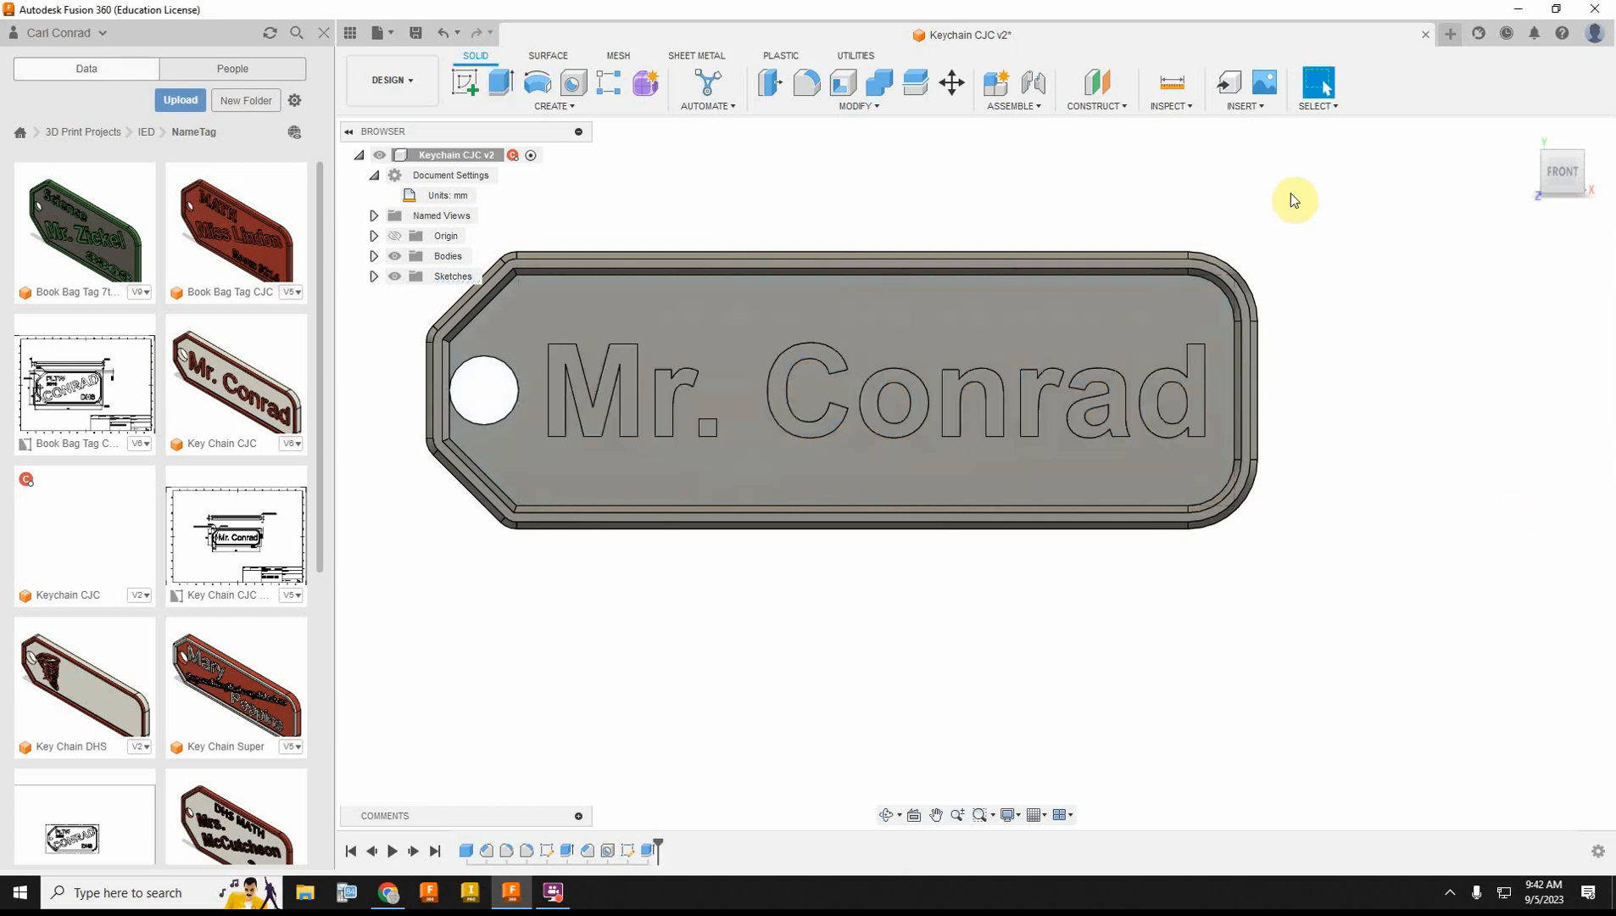
# Step: Show the tag in the home view and save the design with the version description "User Saved"
pyautogui.click(1523, 134)
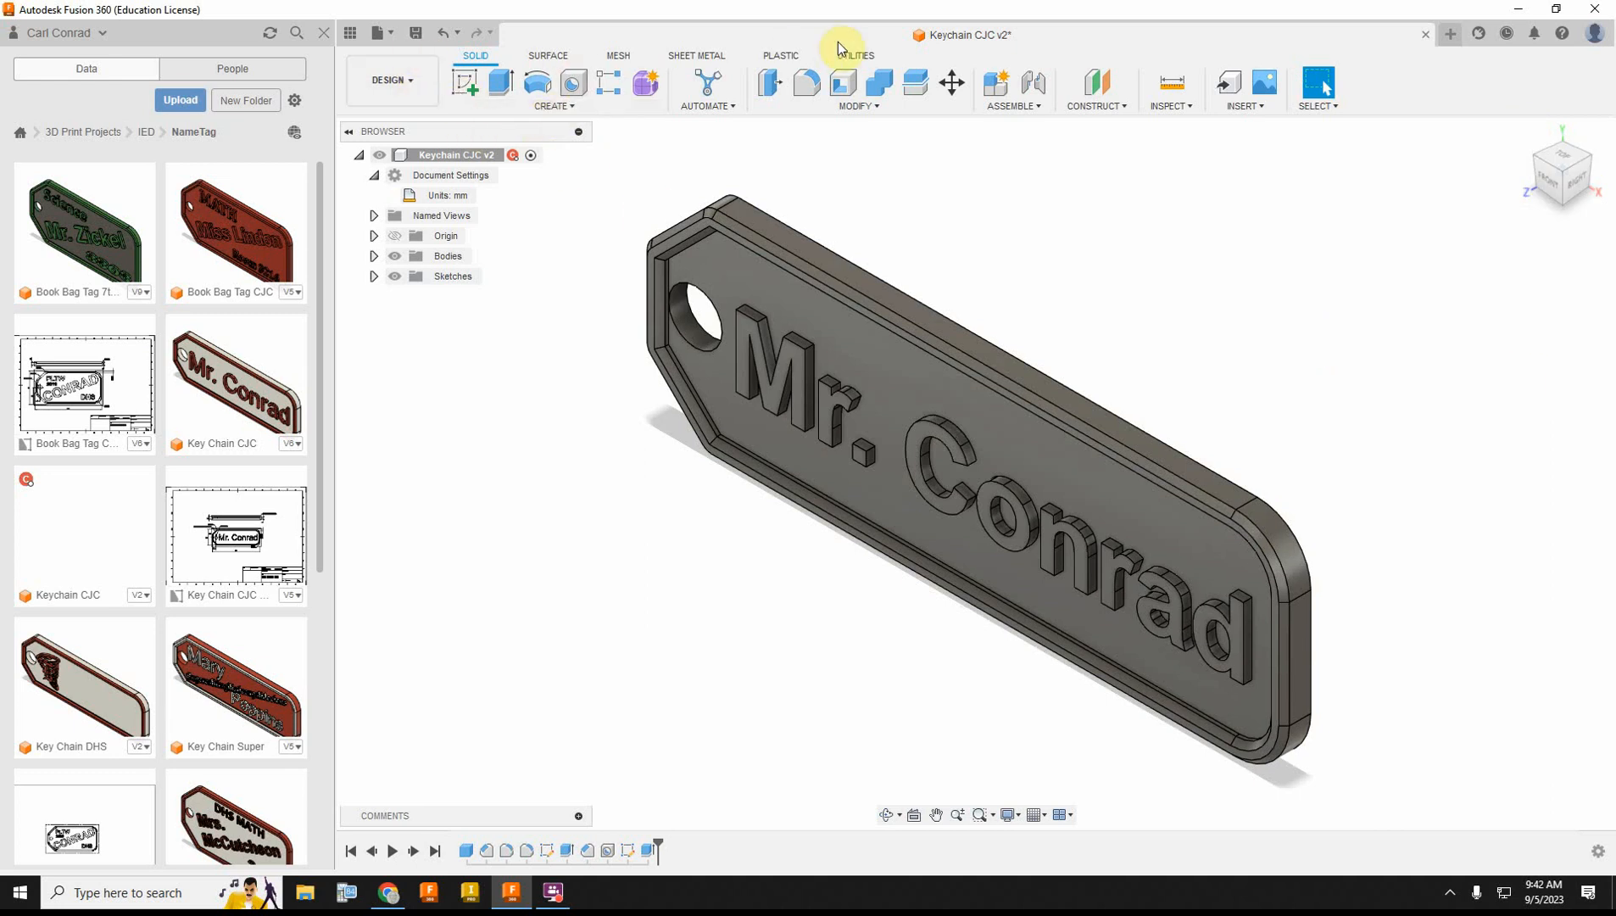
pyautogui.click(416, 37)
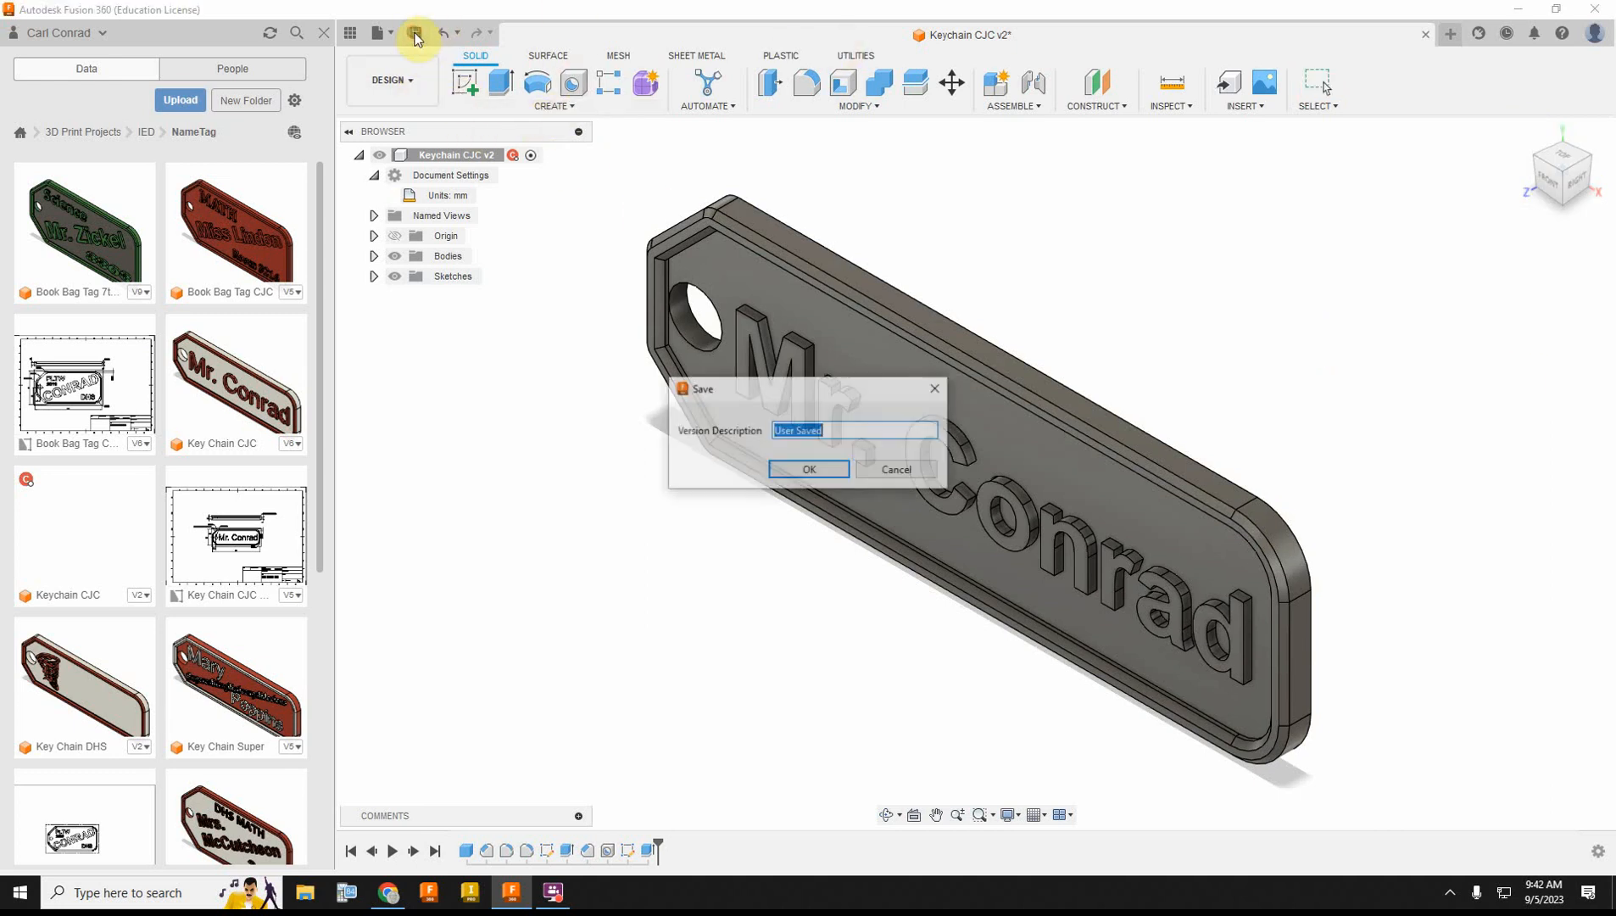
pyautogui.click(810, 475)
# Step: Bring up the 3D Print export settings for the tag and turn off sending the output to the 3D print utility
pyautogui.click(392, 36)
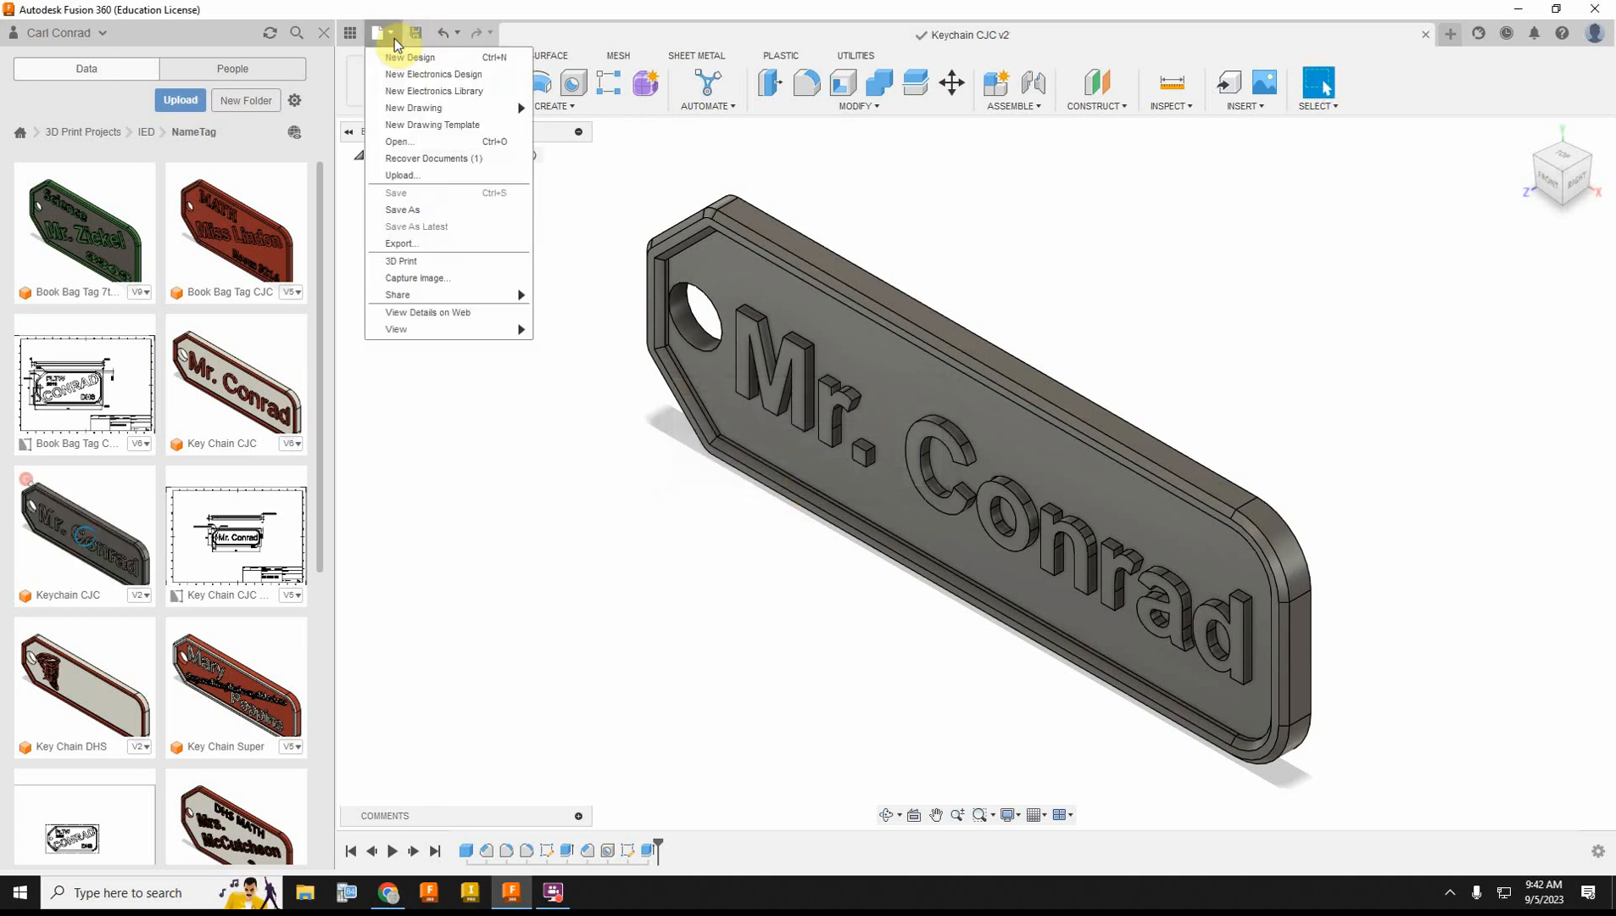
pyautogui.click(405, 260)
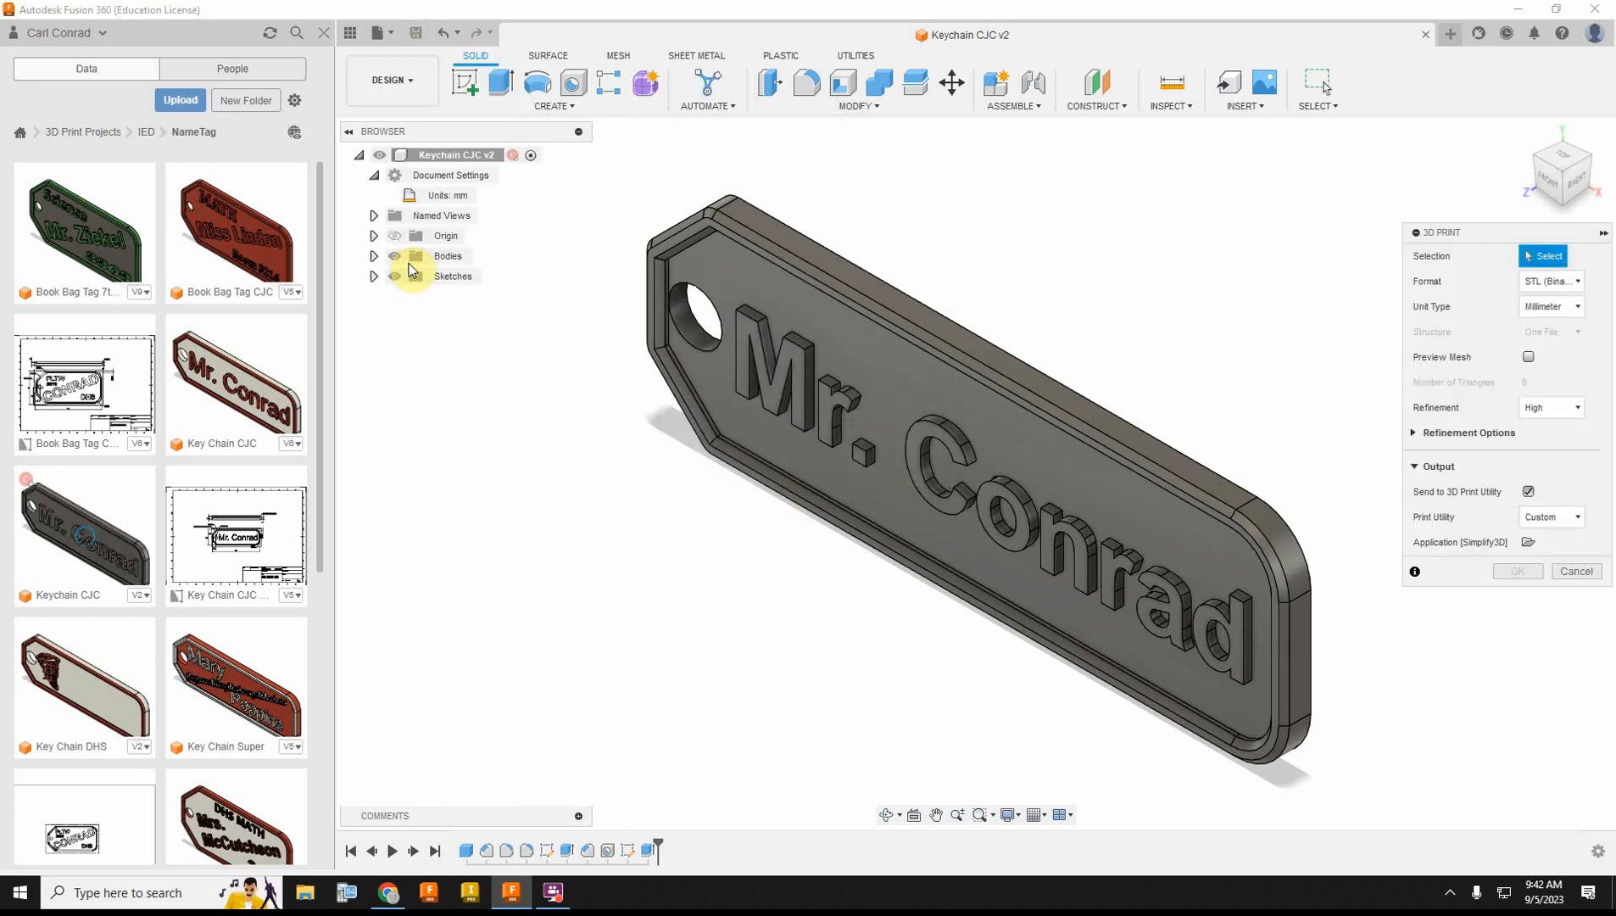
pyautogui.click(1524, 491)
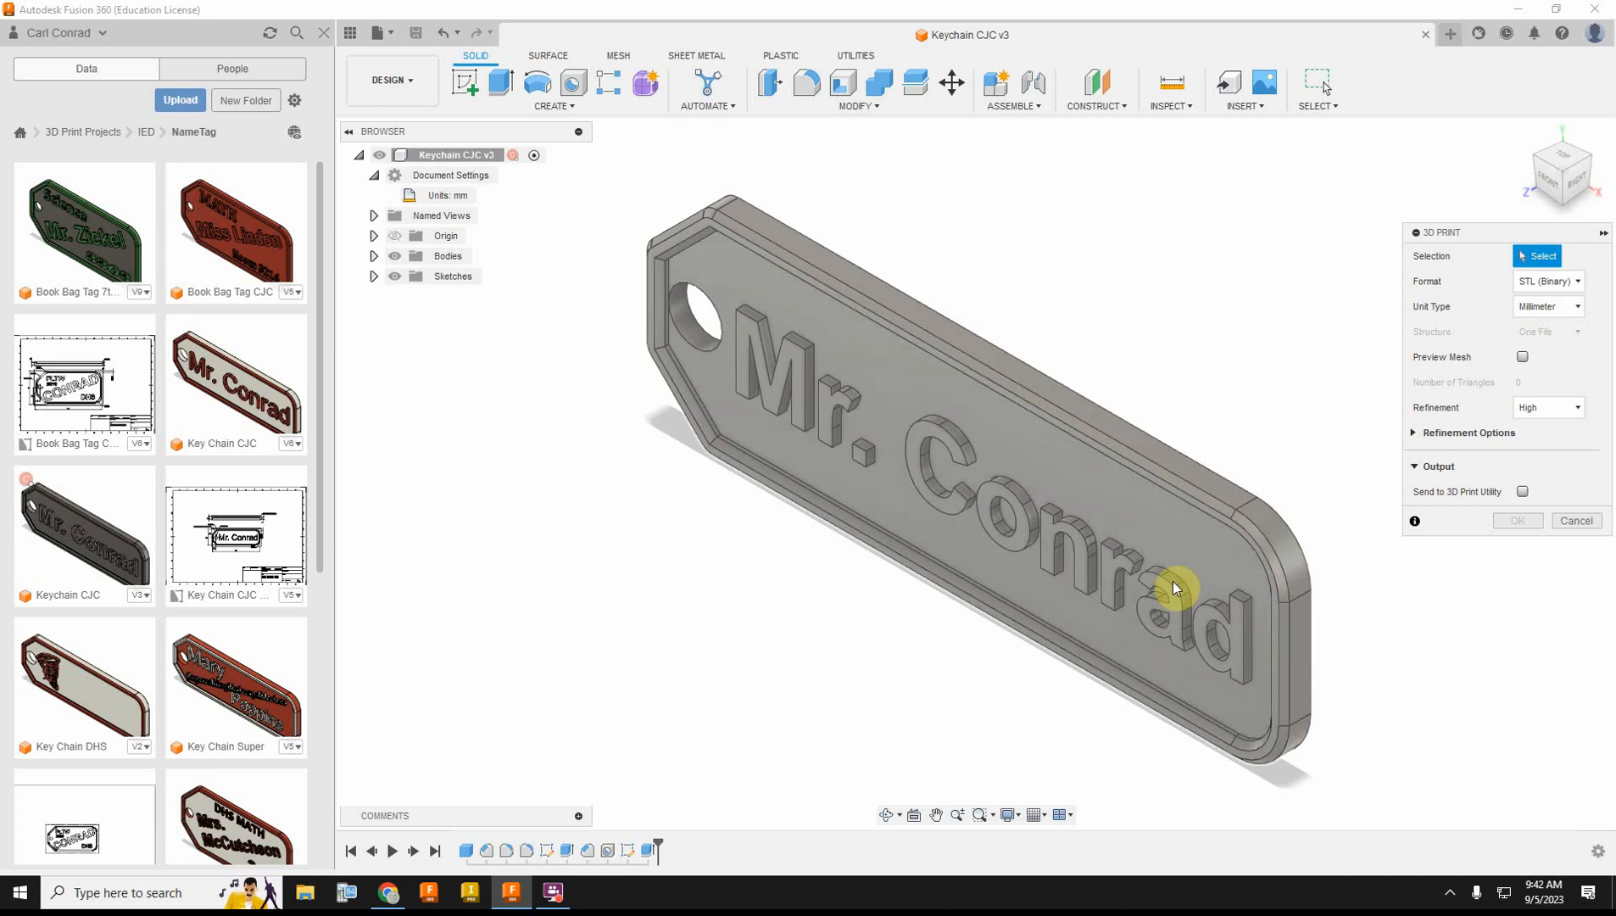
pyautogui.click(1198, 549)
pyautogui.click(1520, 520)
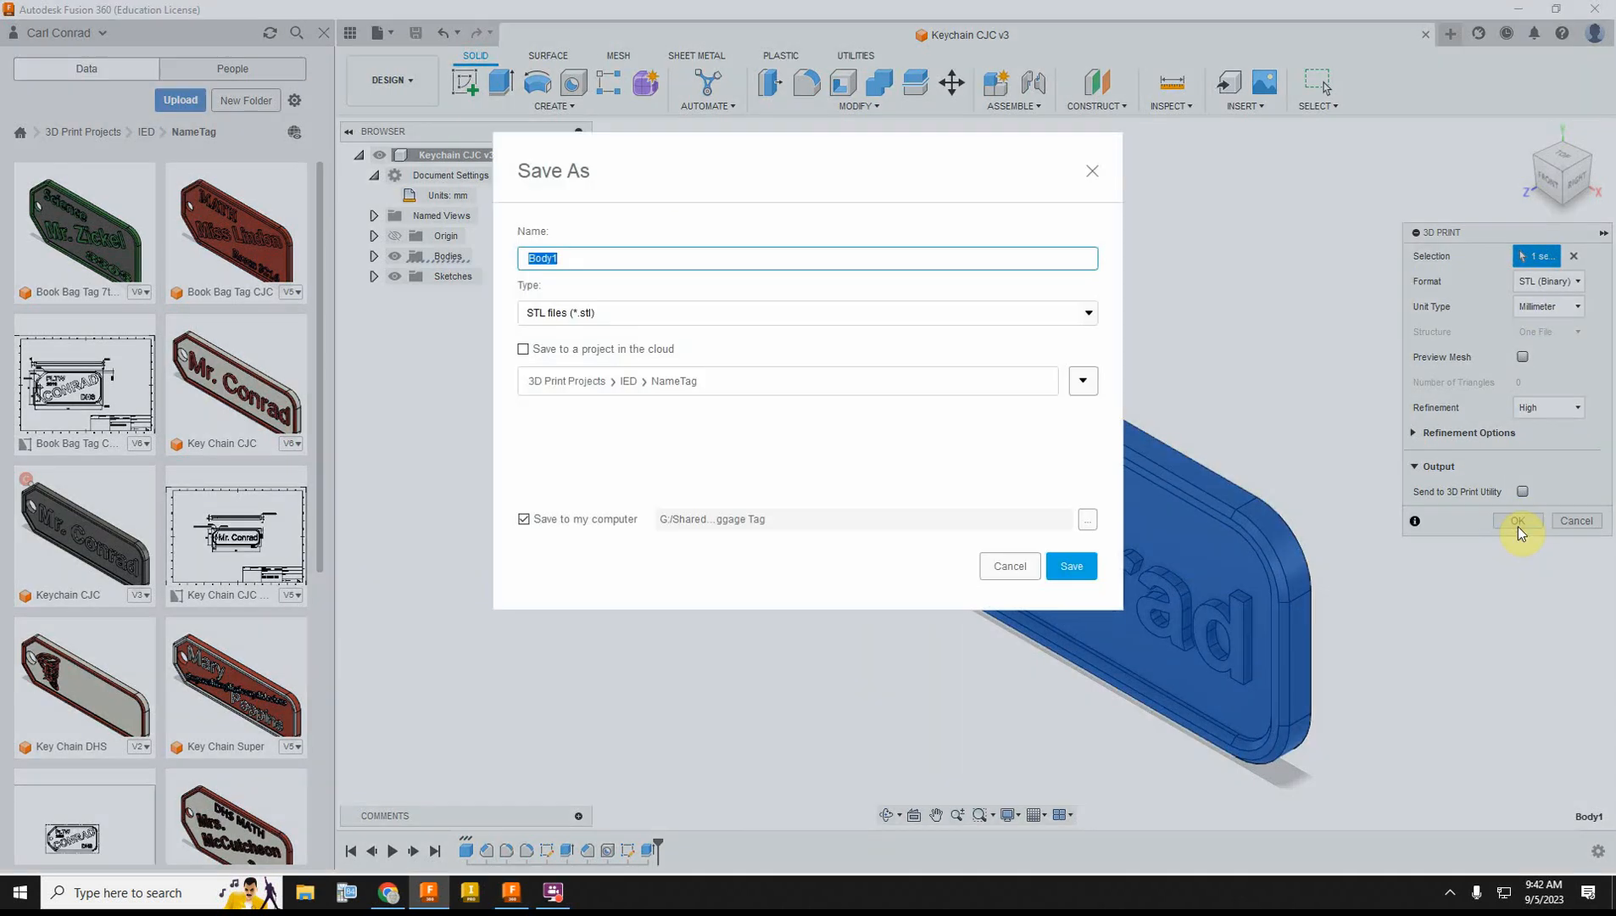
pyautogui.click(1081, 383)
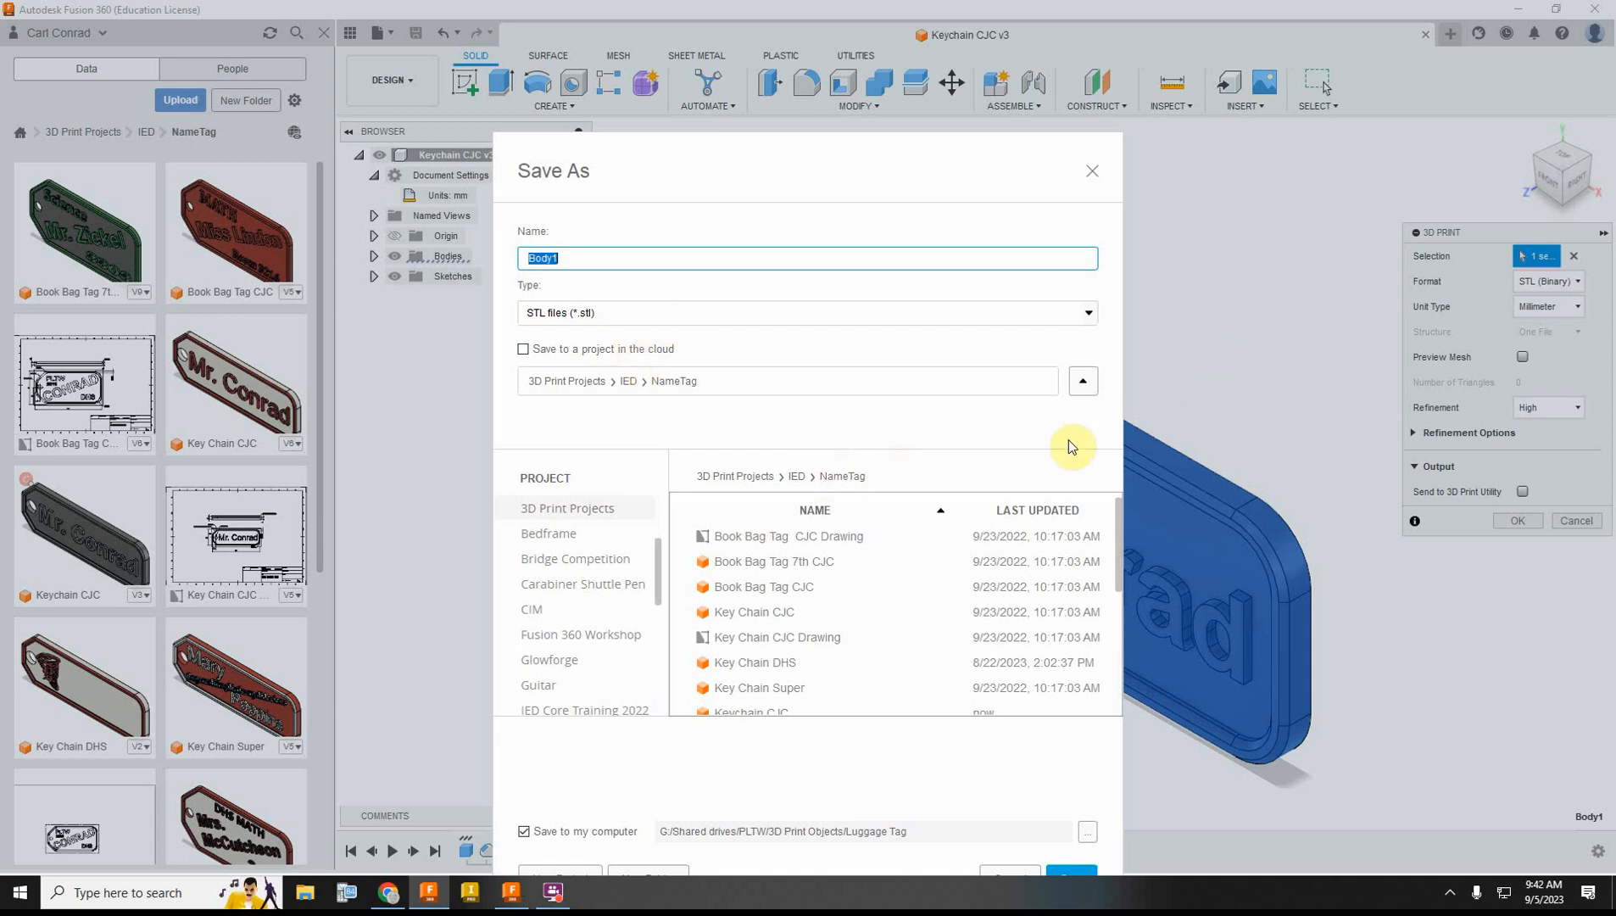
pyautogui.click(1091, 171)
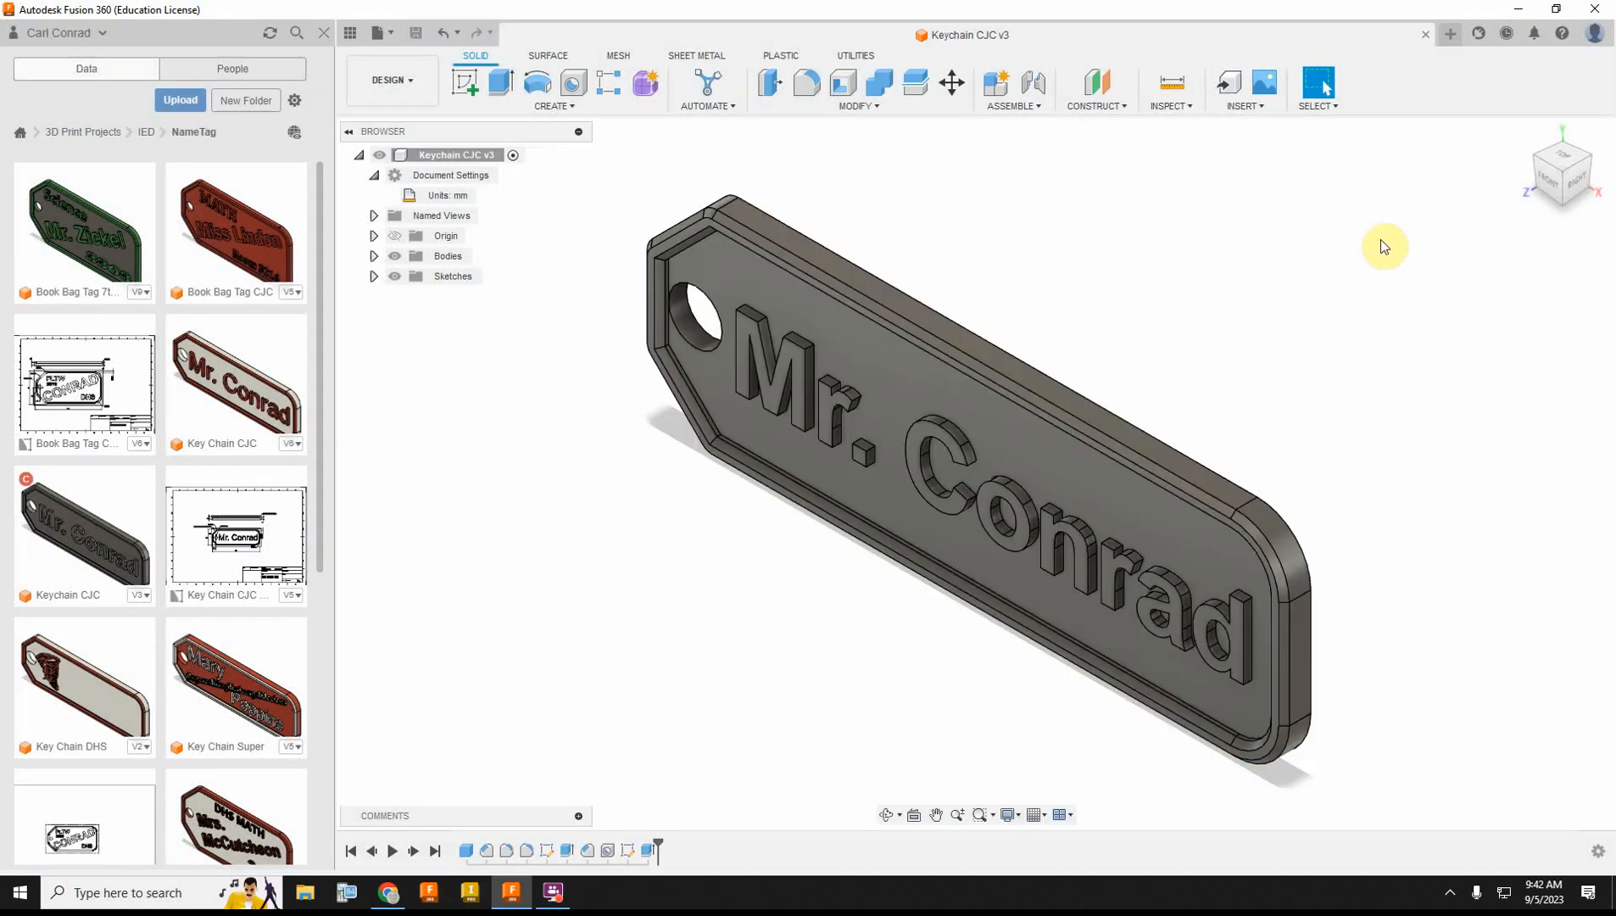
# Step: Start a 3D Print export of the name tag body as a binary STL in millimetres with high refinement
pyautogui.click(379, 32)
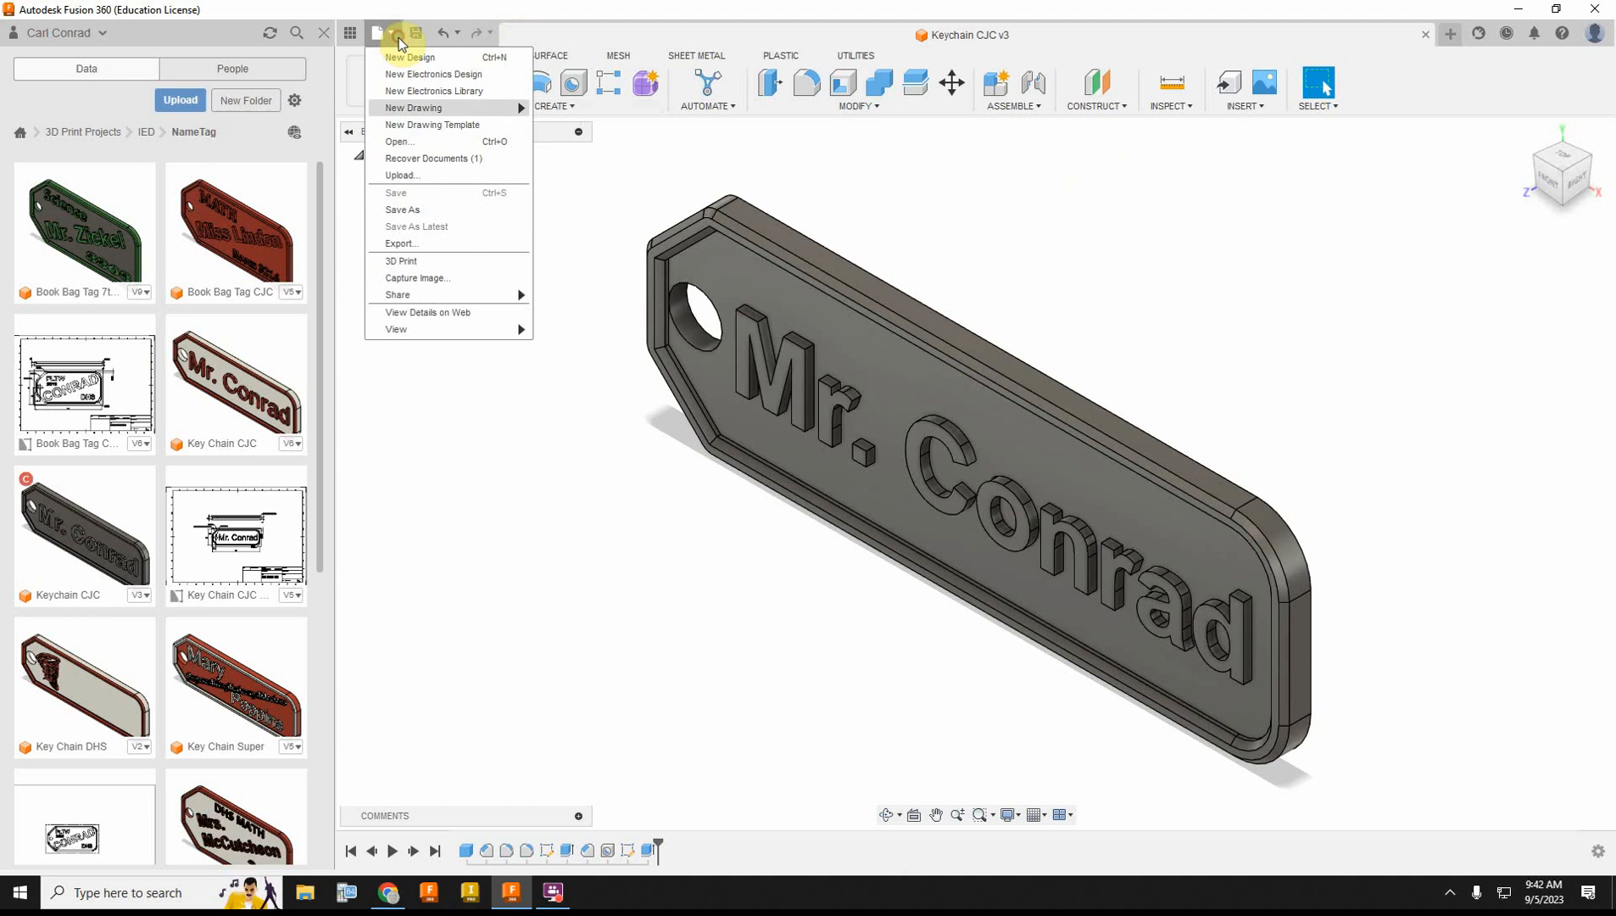
pyautogui.click(401, 264)
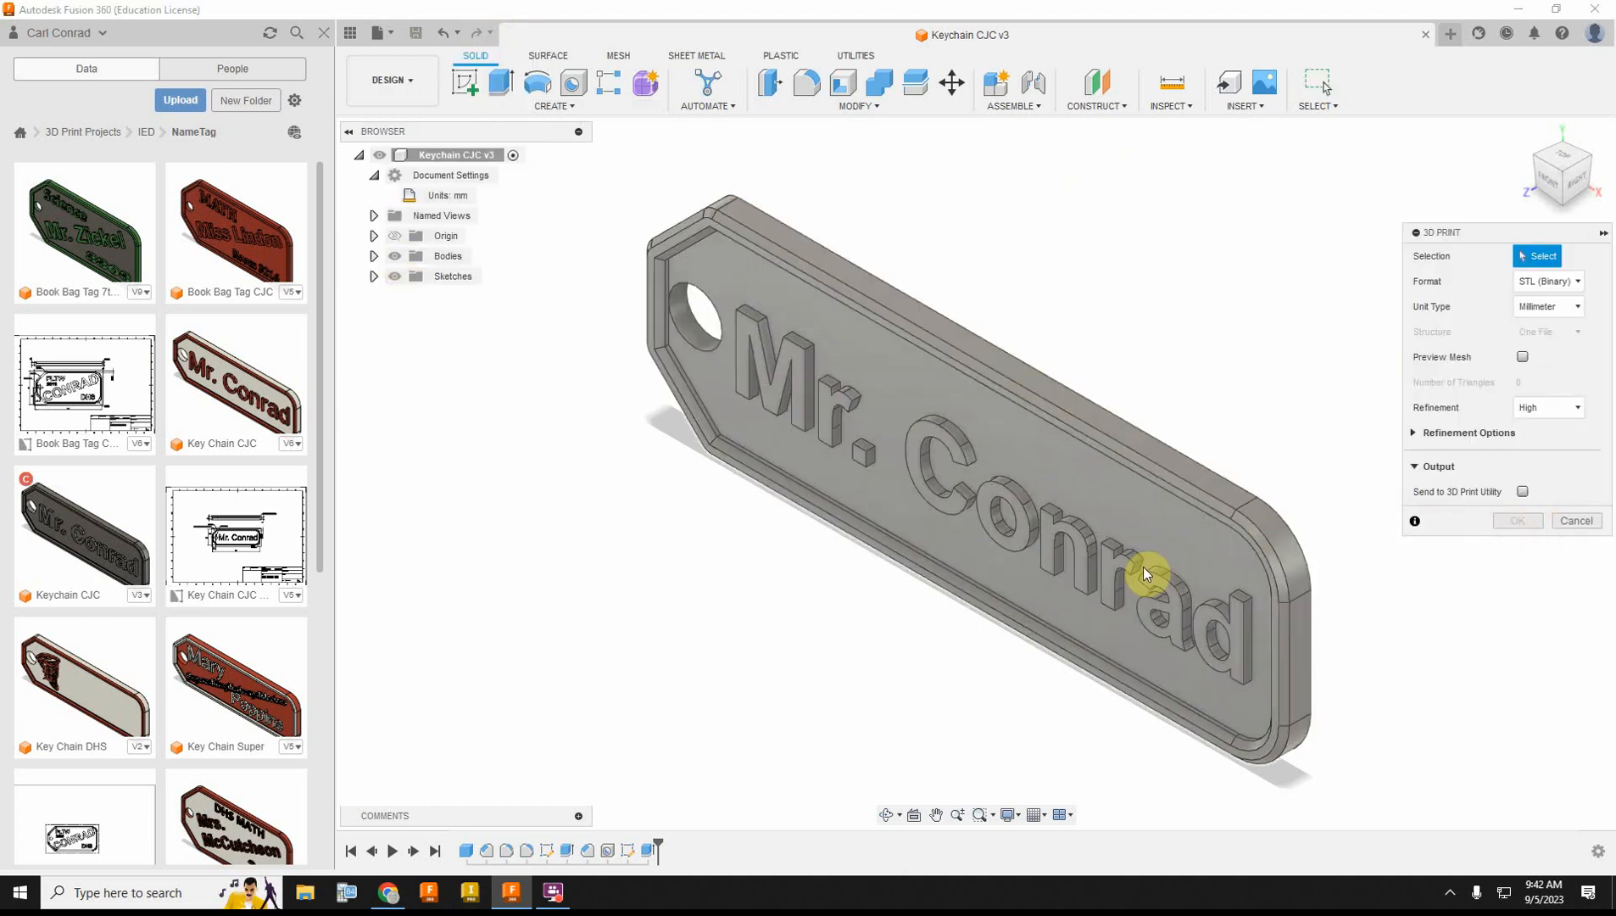
pyautogui.click(1145, 574)
pyautogui.click(1518, 520)
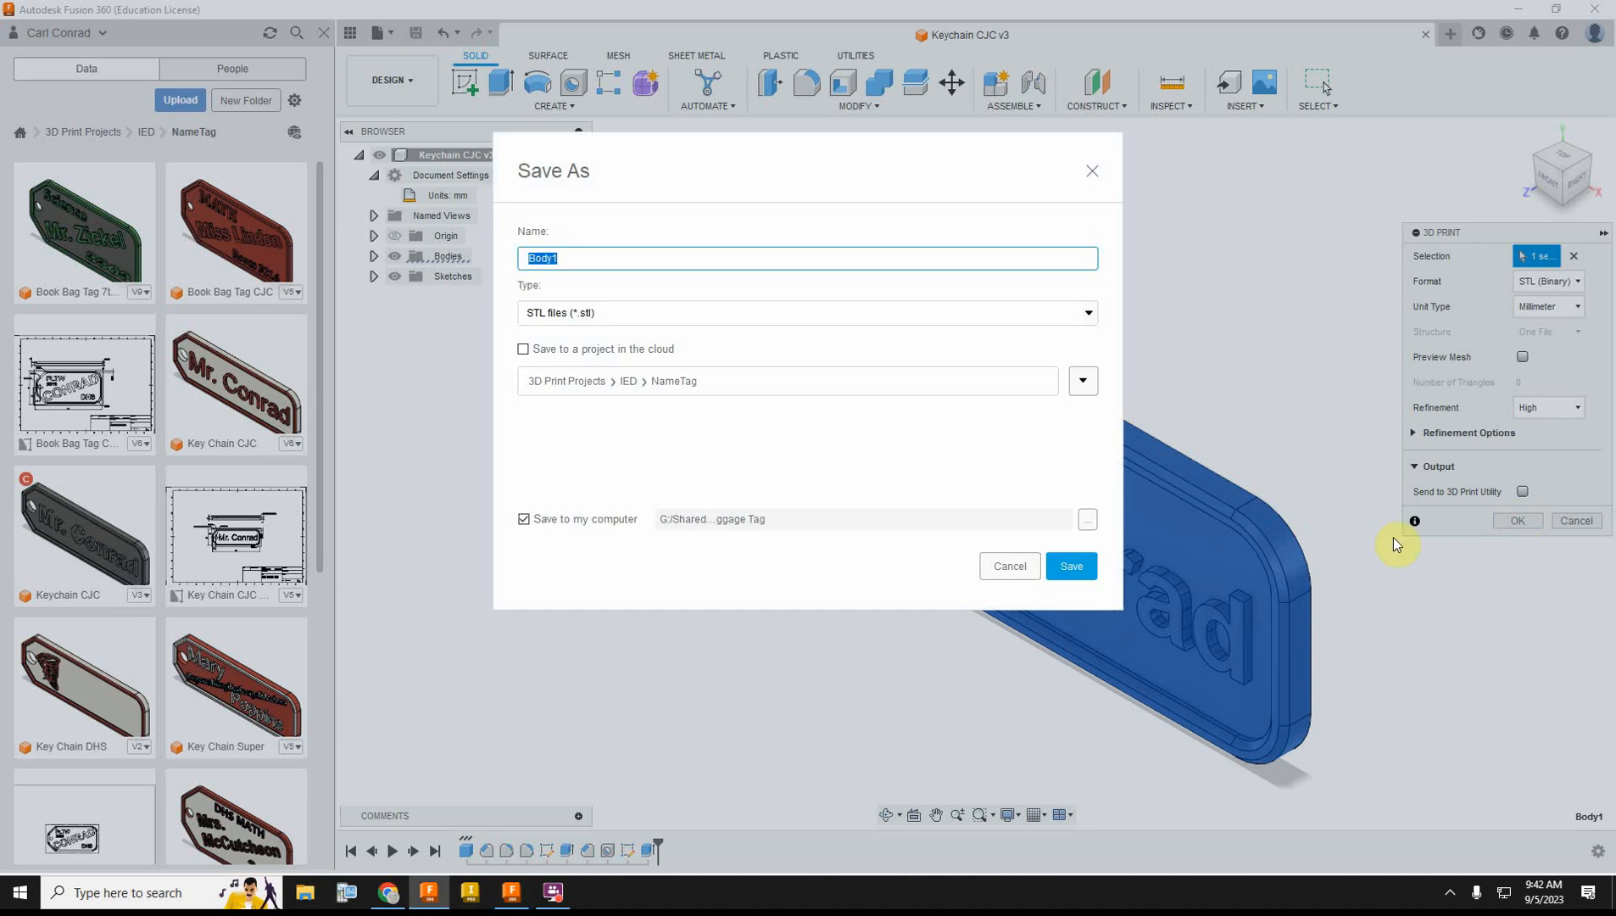
# Step: Save the STL to the computer as "Keys CJC" in the Keychain Name Tag folder under 3D Print Objects
pyautogui.click(1087, 518)
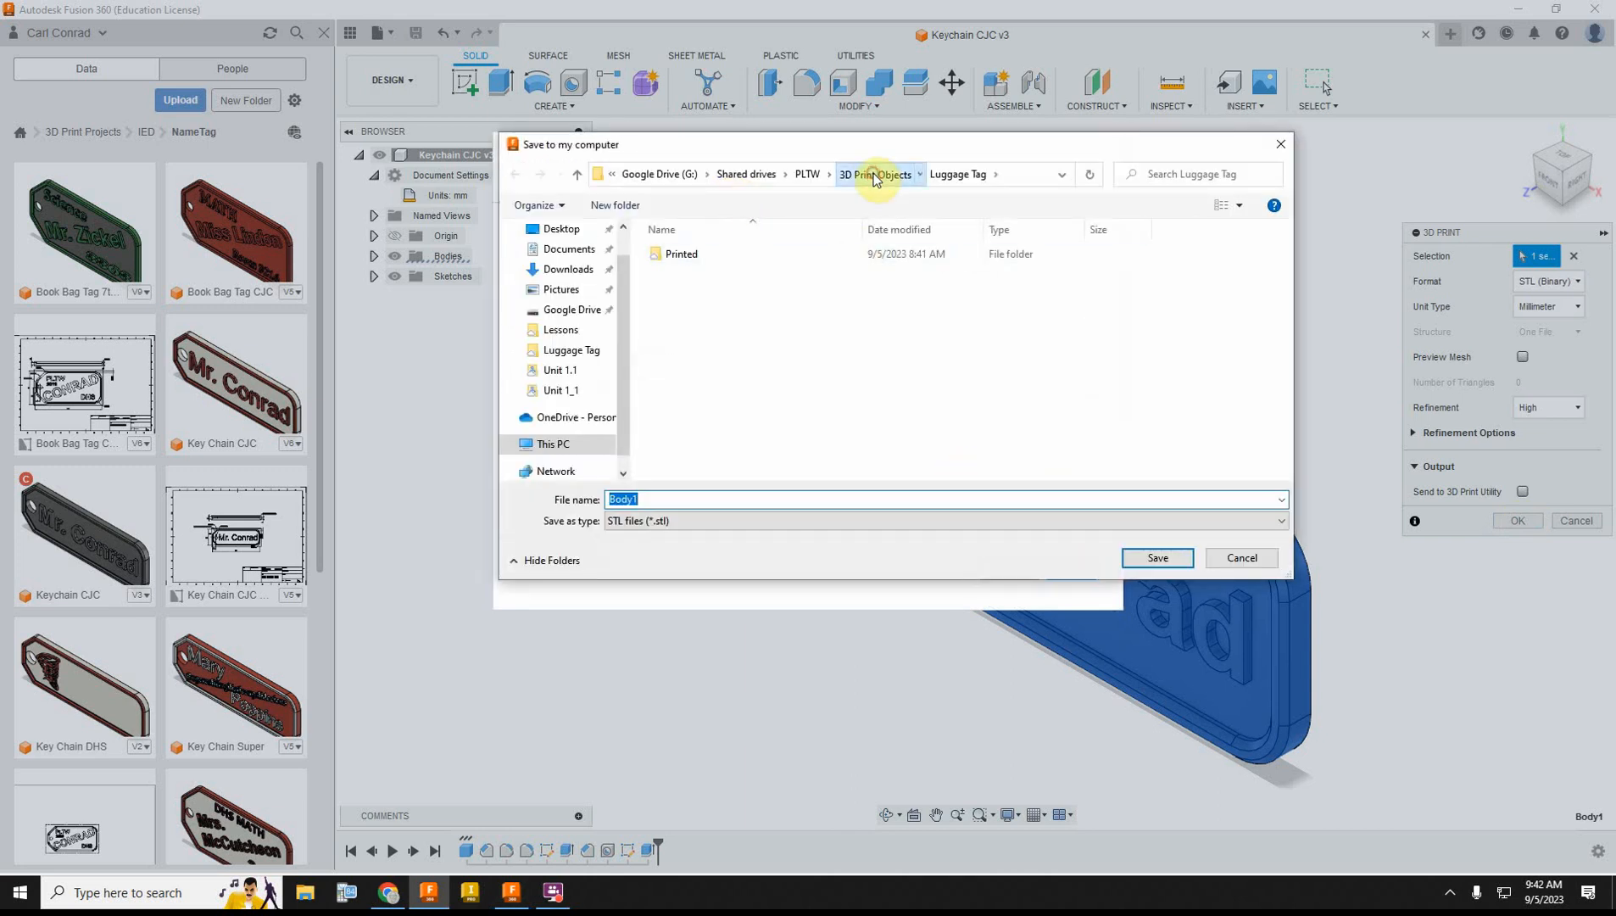
pyautogui.click(869, 174)
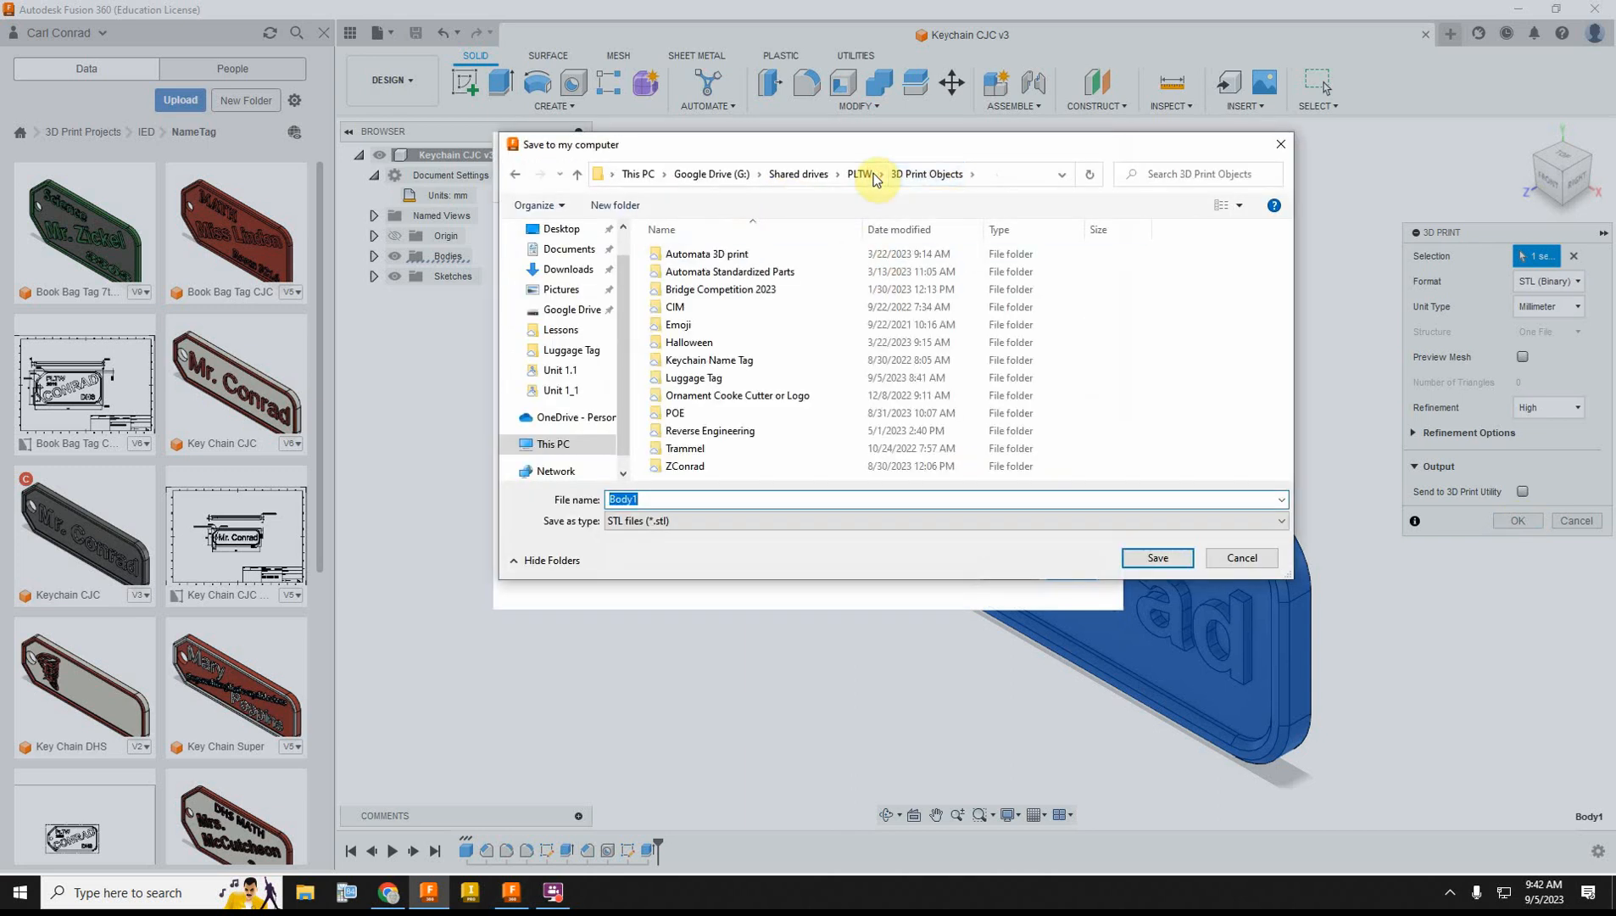
pyautogui.doubleClick(713, 359)
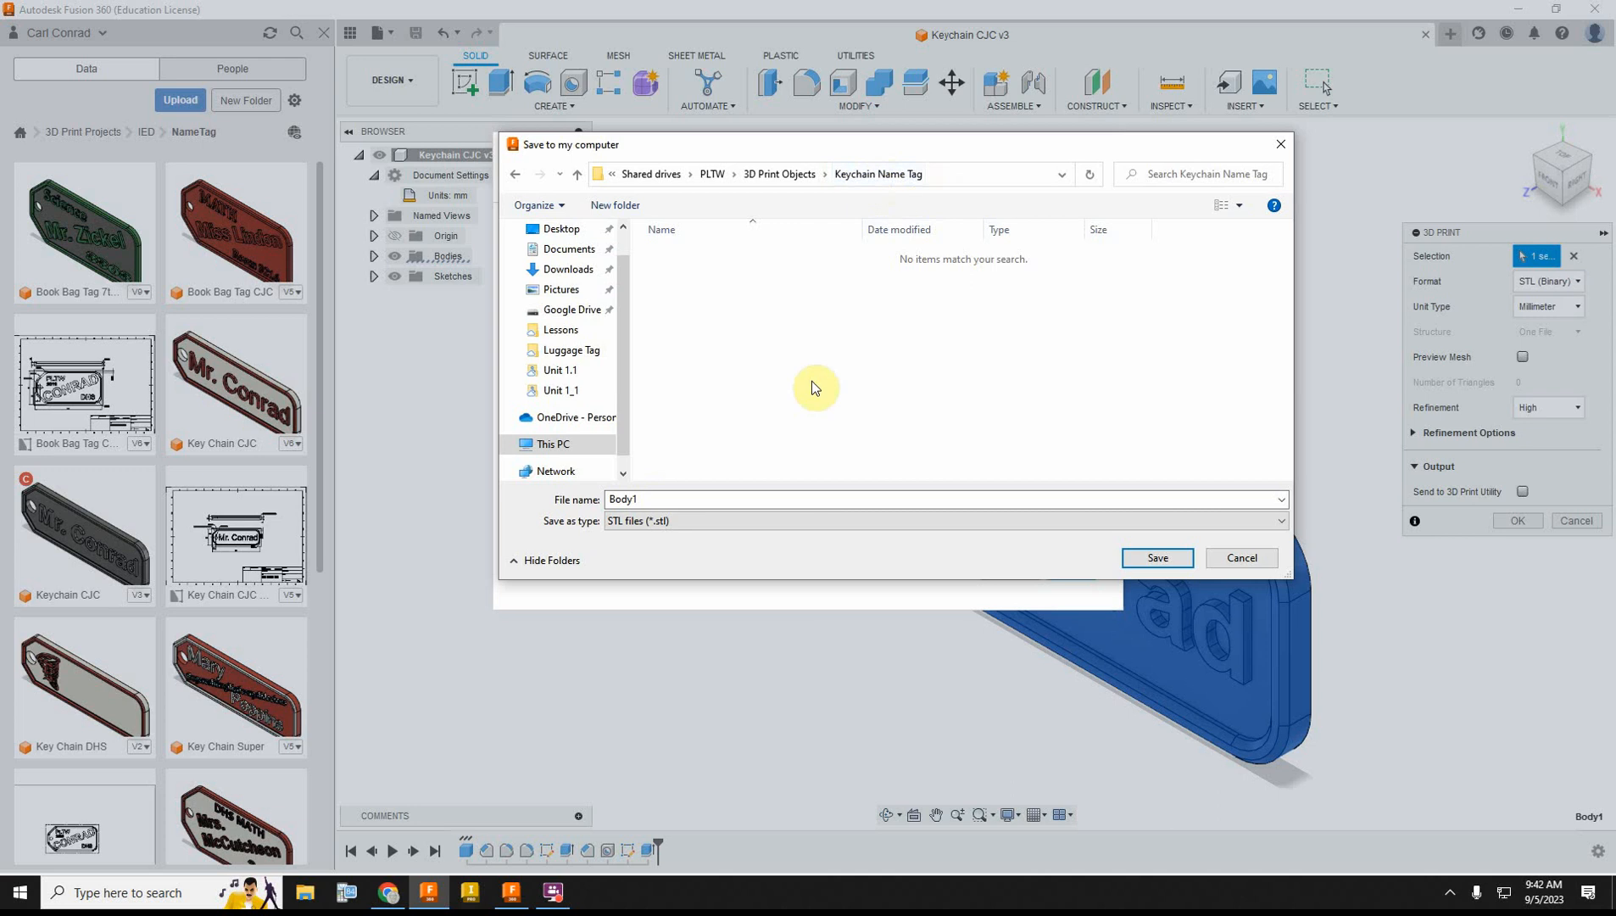
pyautogui.doubleClick(758, 498)
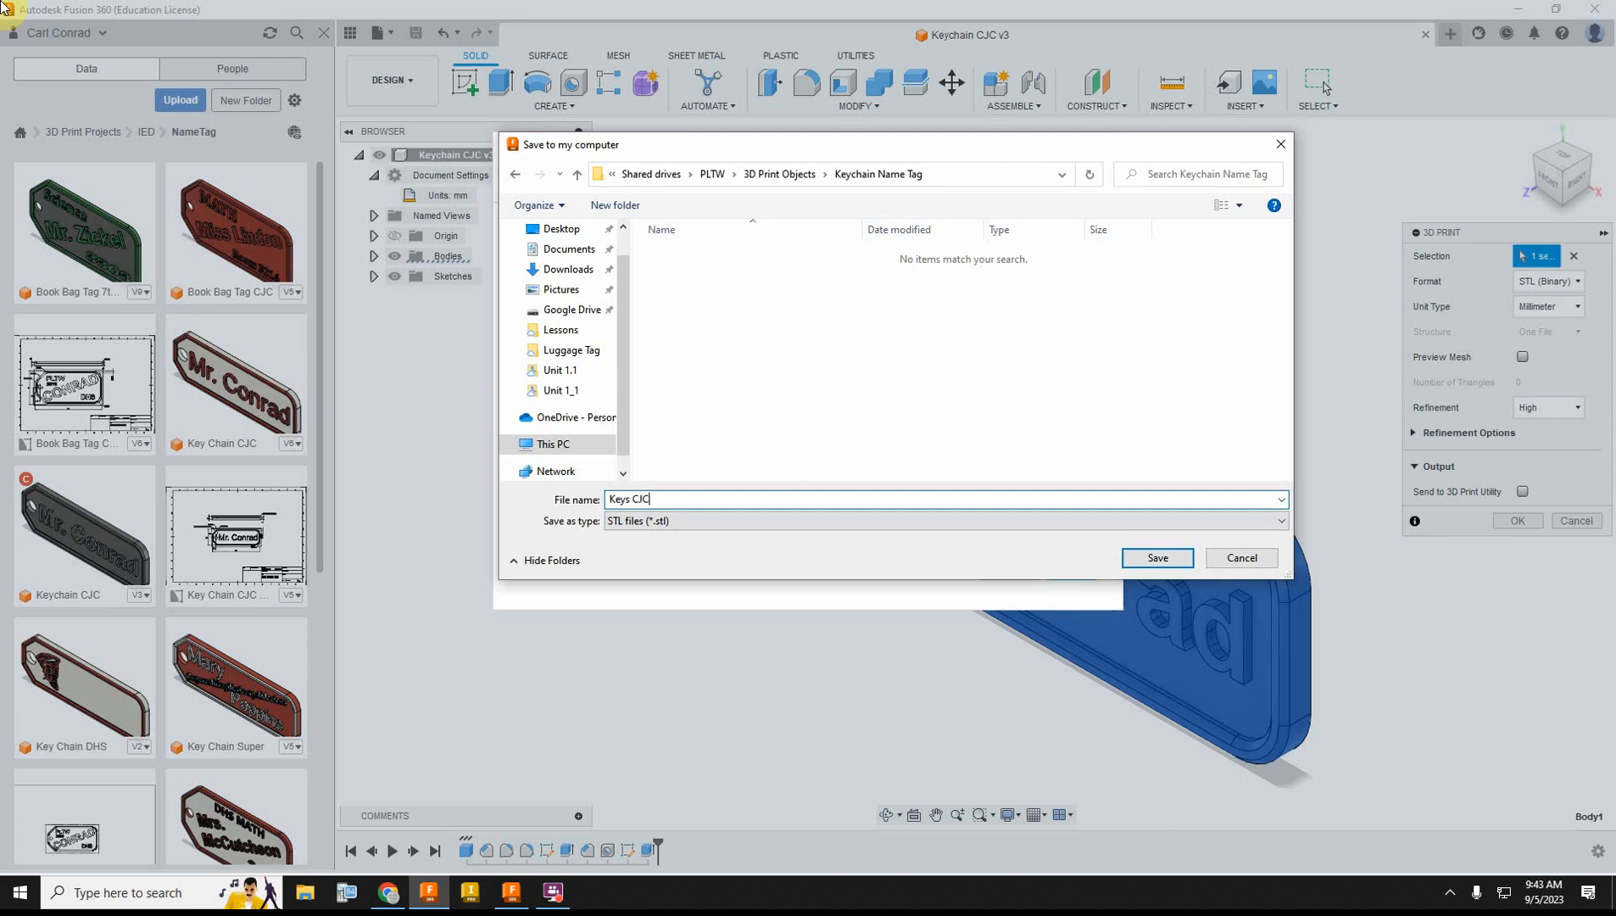
pyautogui.click(1157, 558)
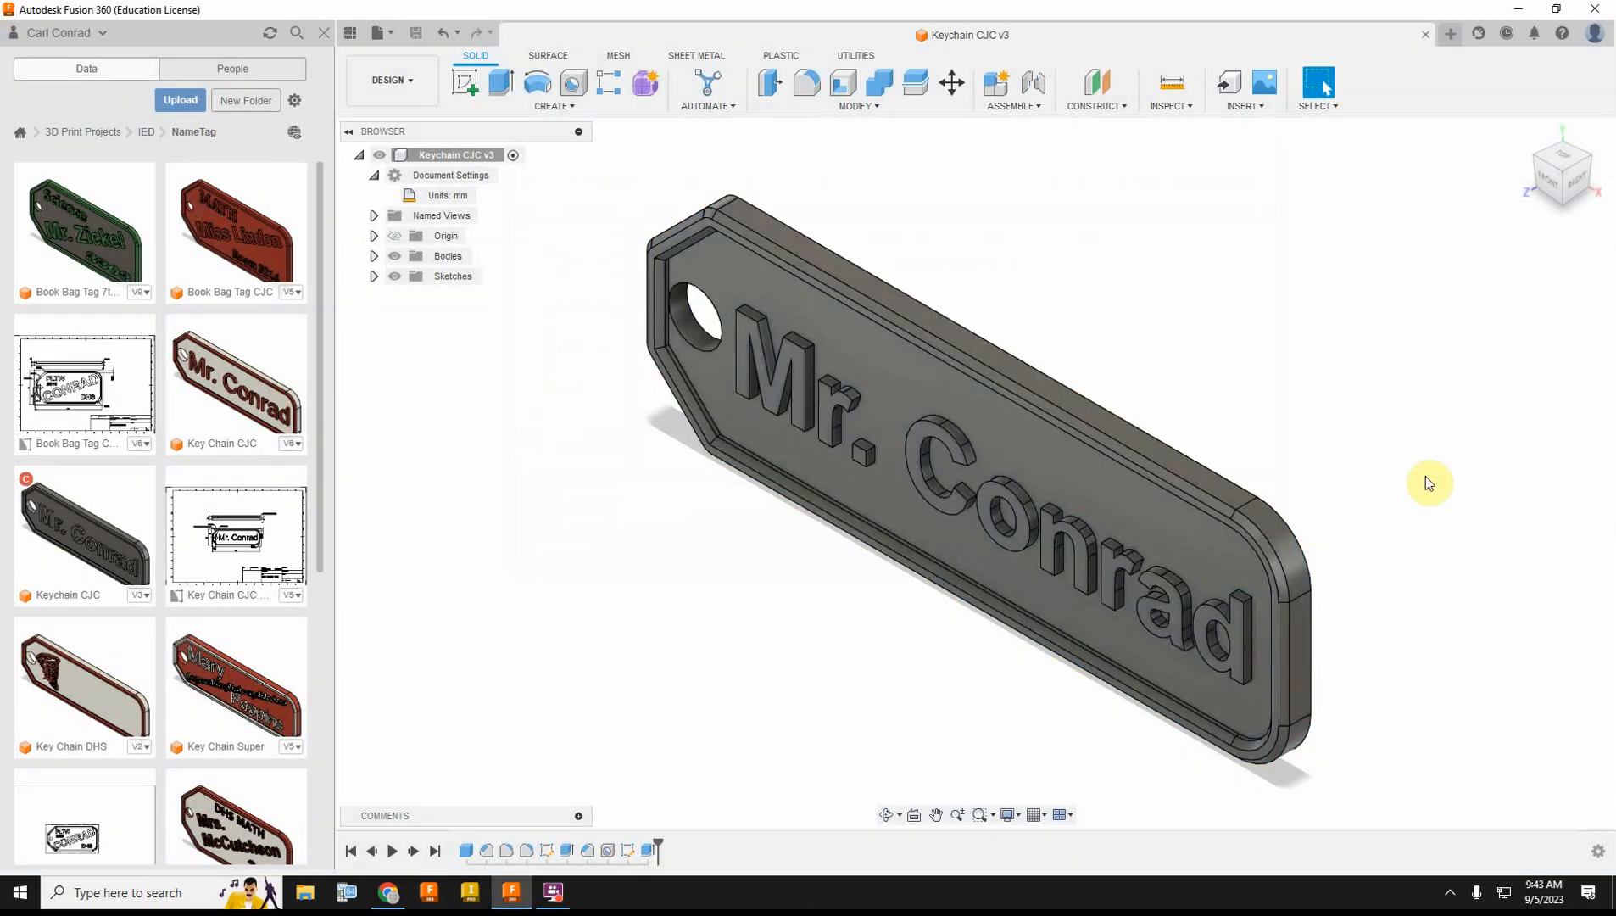